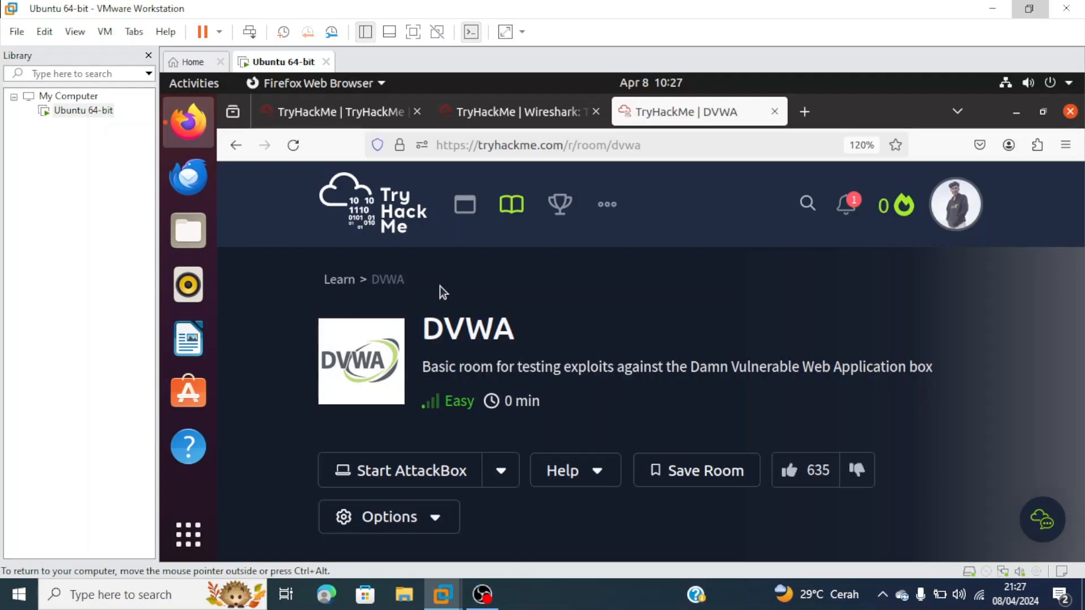
- Connect the OpenVPN GUI profile from the tray so the machine gets IP 10.18.23.243
scroll(513, 363, down, 5)
scroll(513, 362, up, 5)
scroll(628, 400, down, 5)
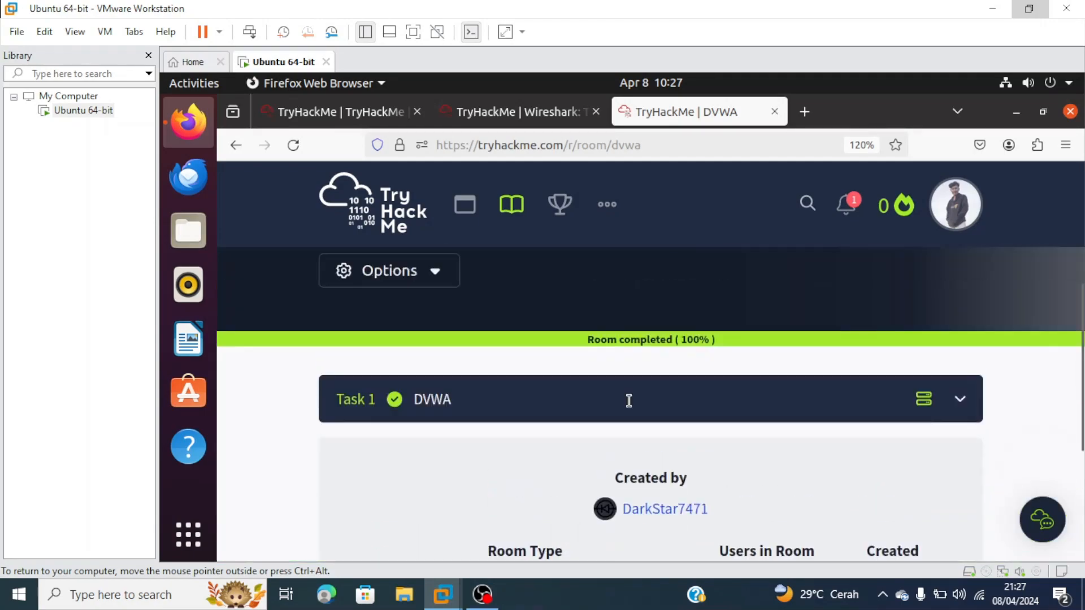
scroll(628, 399, up, 5)
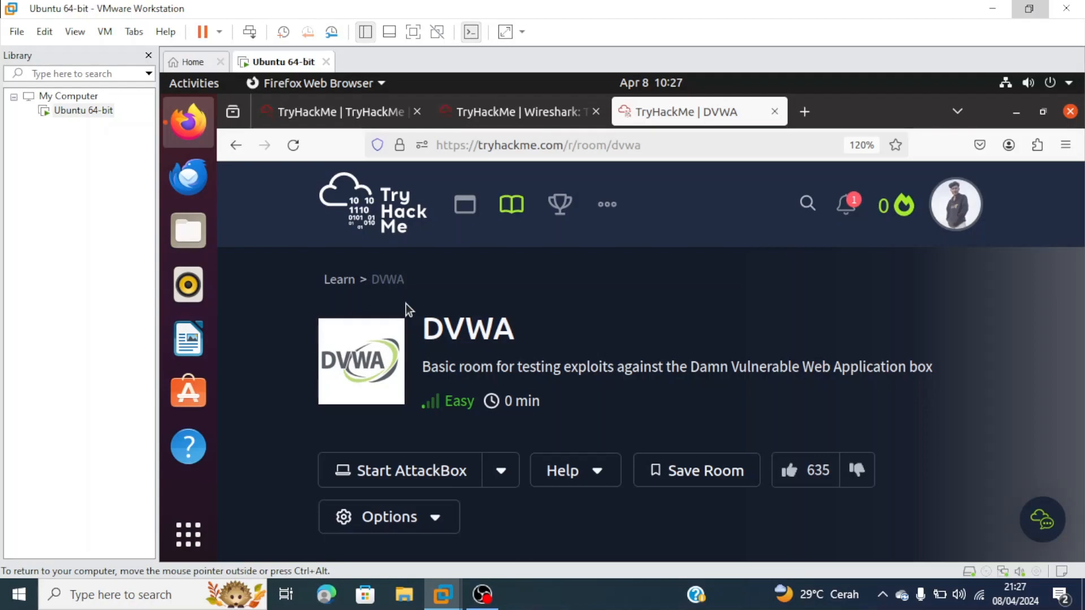
scroll(501, 388, down, 8)
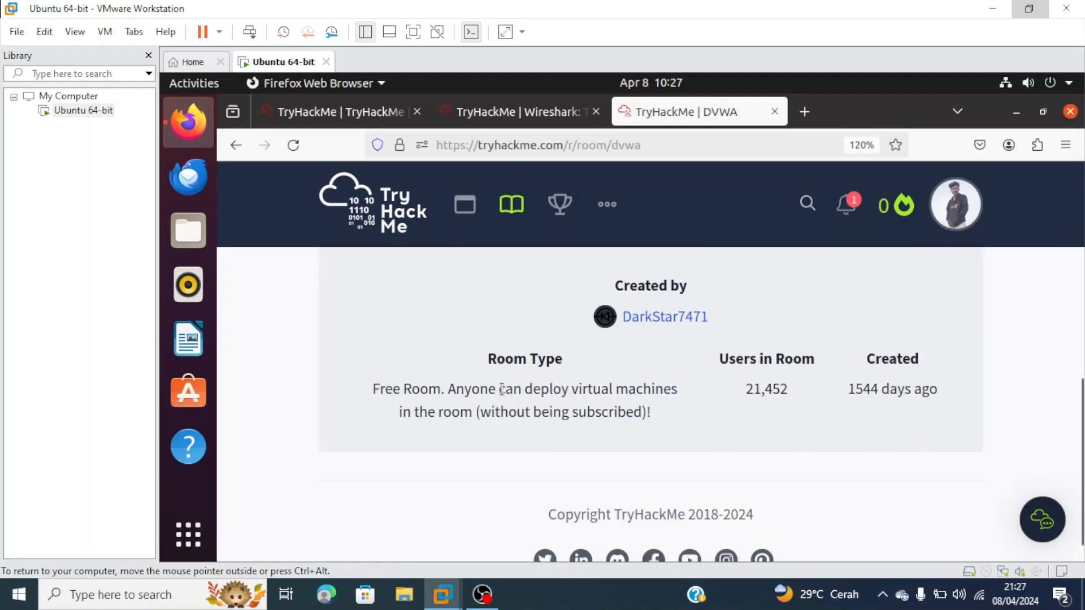
scroll(578, 382, up, 10)
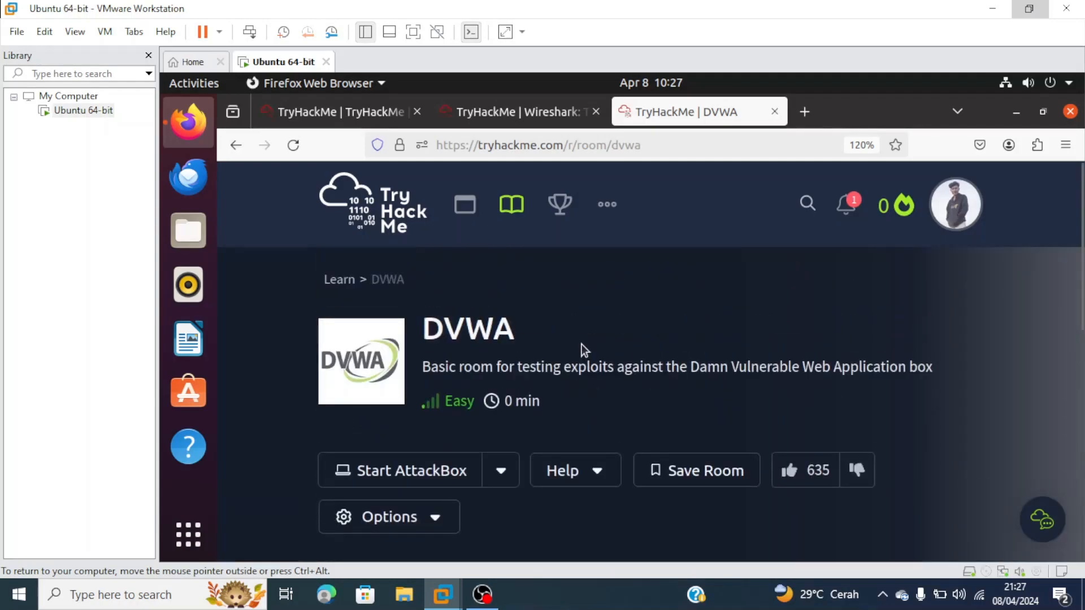
scroll(583, 346, down, 5)
scroll(622, 381, up, 2)
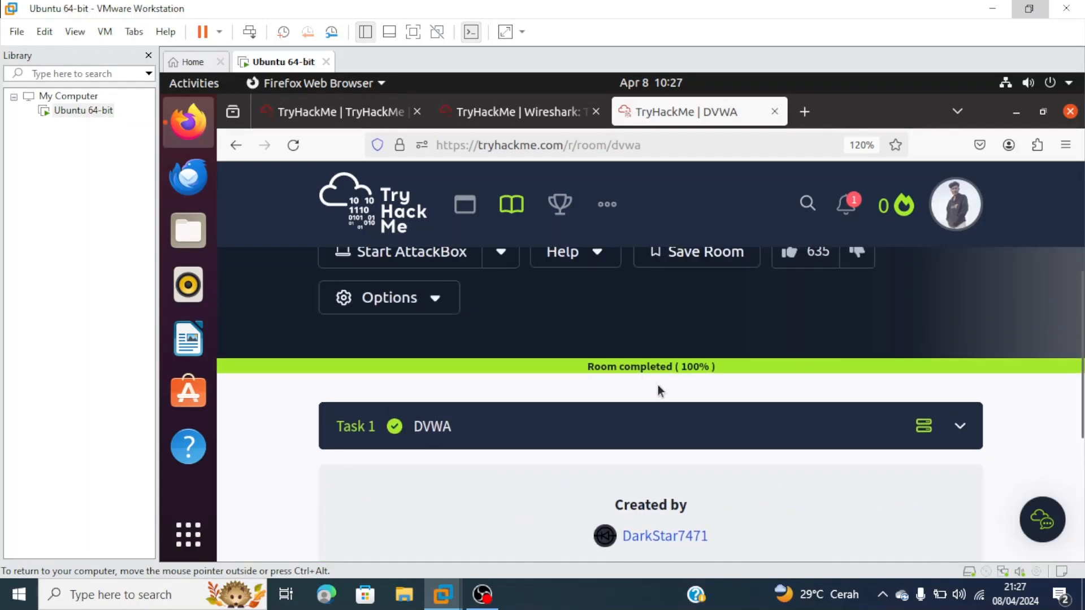
scroll(658, 385, up, 4)
scroll(656, 415, down, 6)
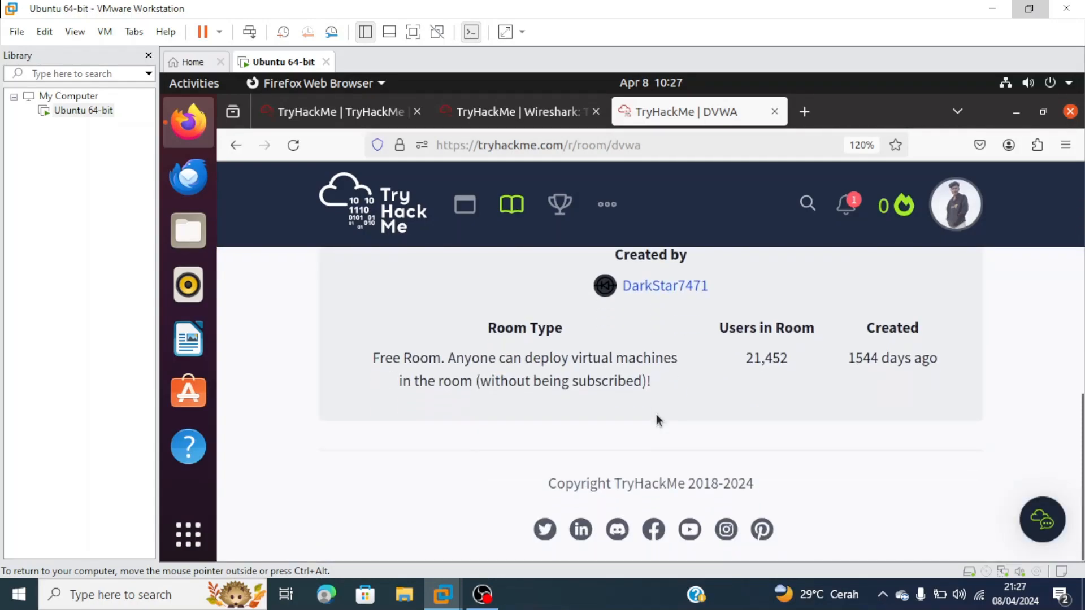
scroll(656, 414, up, 6)
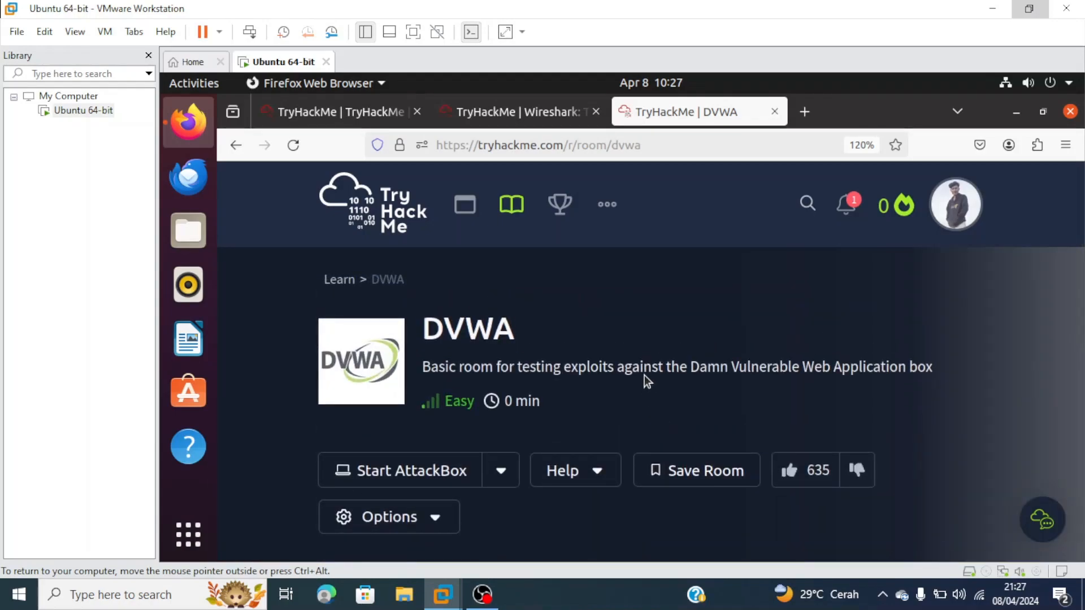
scroll(644, 376, down, 6)
scroll(734, 354, up, 6)
scroll(671, 383, down, 10)
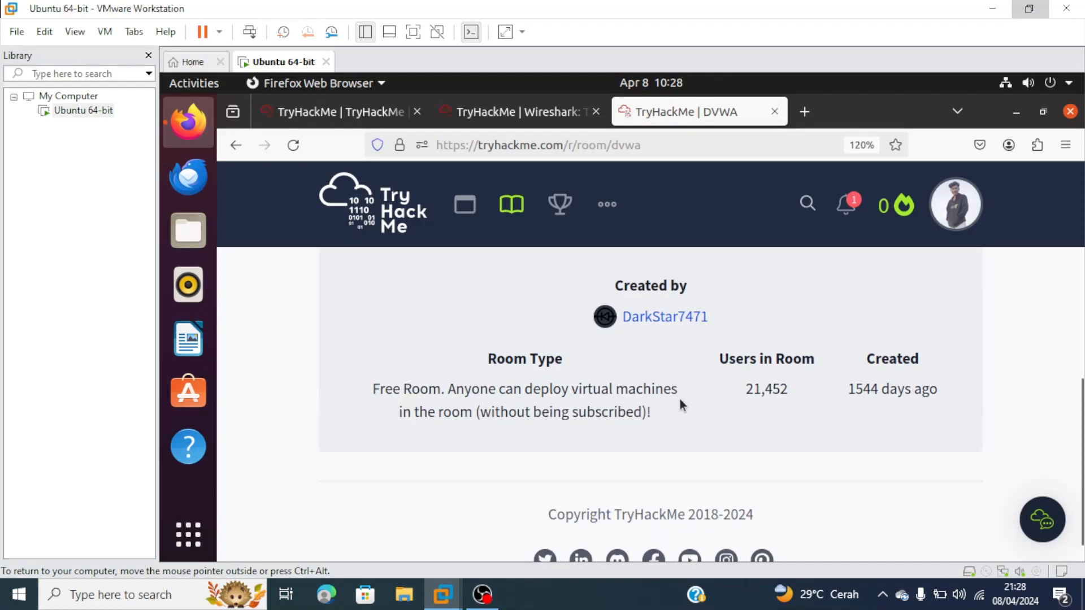
scroll(680, 399, up, 10)
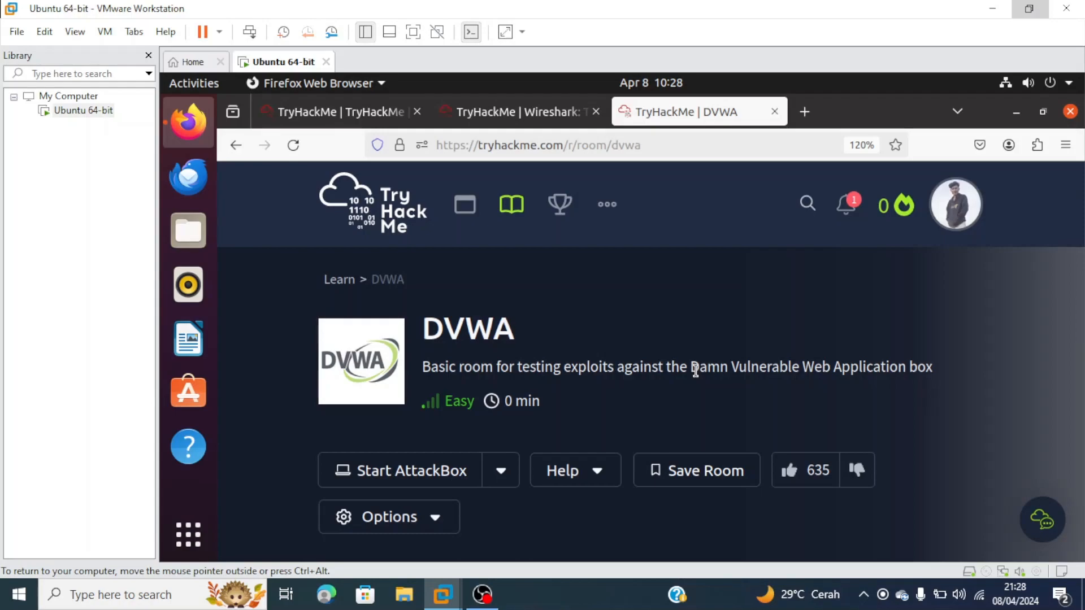
scroll(678, 370, down, 10)
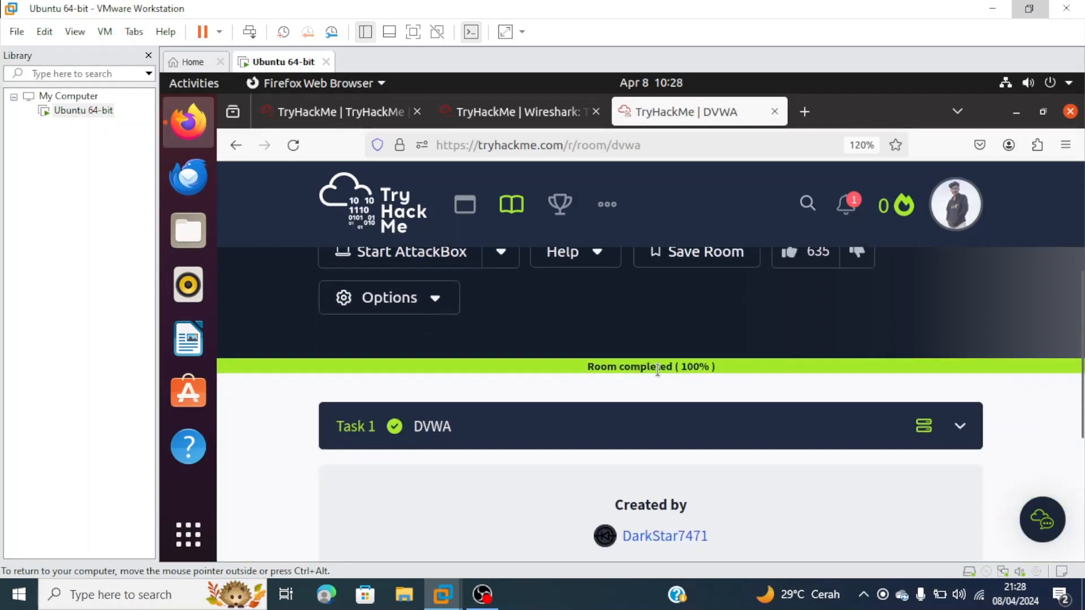
scroll(656, 369, up, 10)
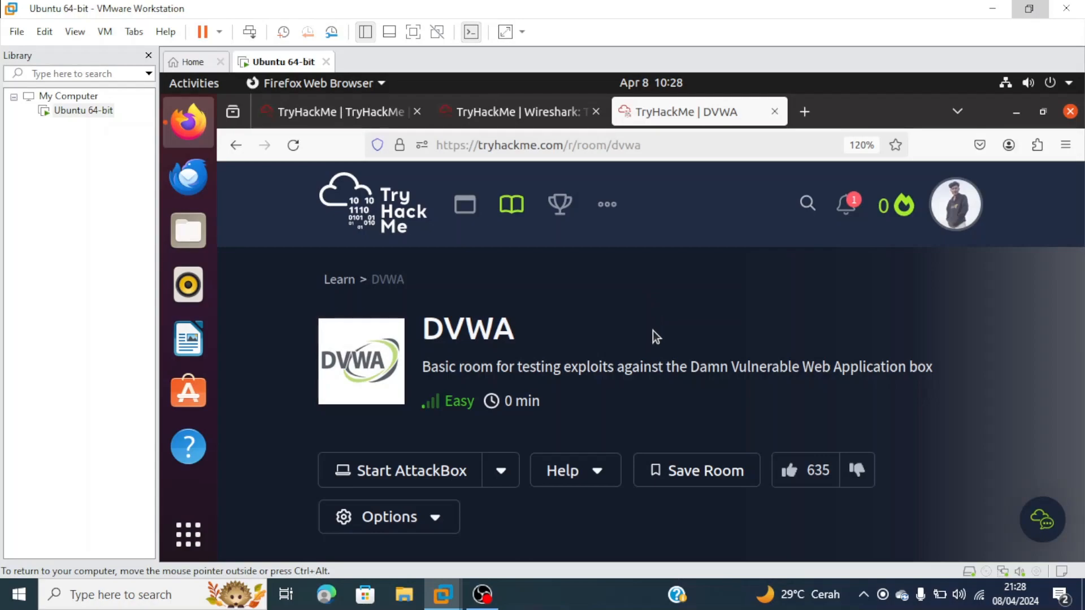
scroll(652, 331, down, 4)
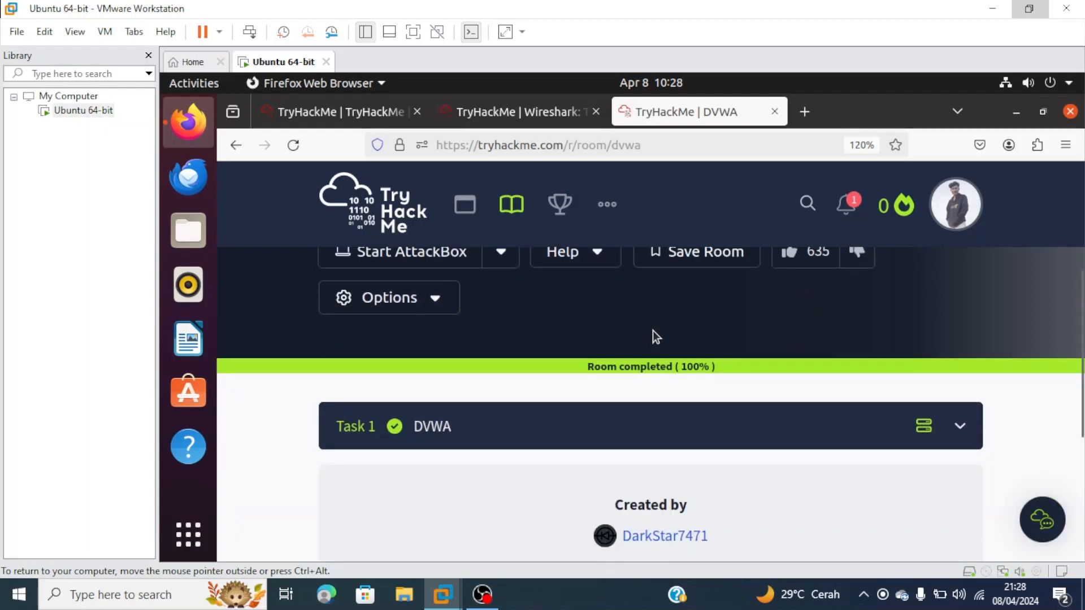
scroll(653, 331, up, 4)
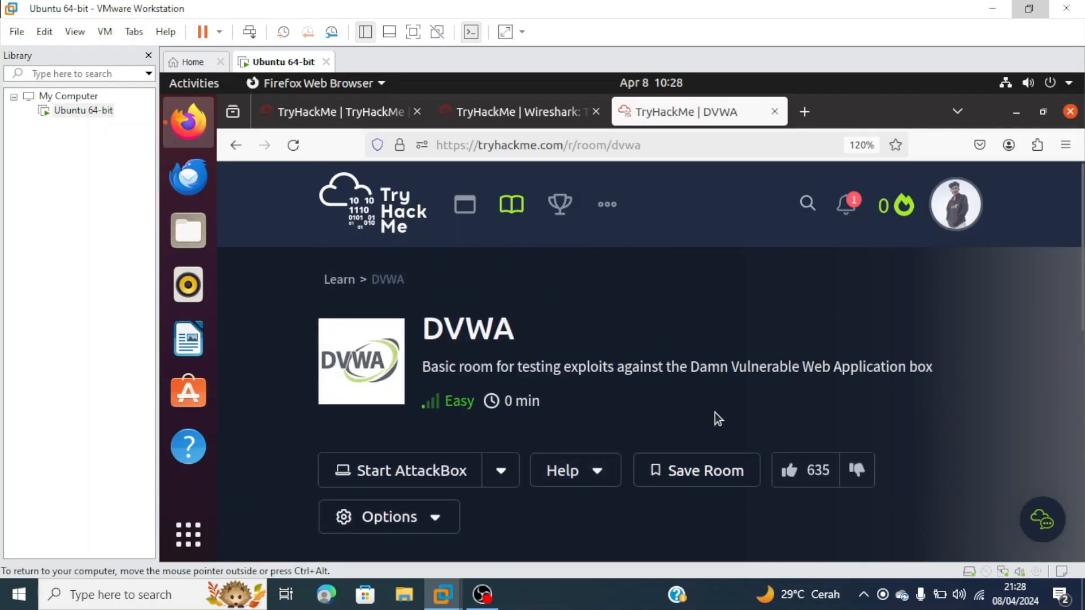
scroll(714, 416, down, 10)
scroll(714, 416, up, 10)
scroll(843, 307, down, 2)
scroll(843, 307, up, 2)
scroll(793, 347, down, 2)
scroll(793, 347, up, 2)
scroll(948, 489, down, 2)
scroll(948, 490, up, 2)
scroll(920, 494, down, 1)
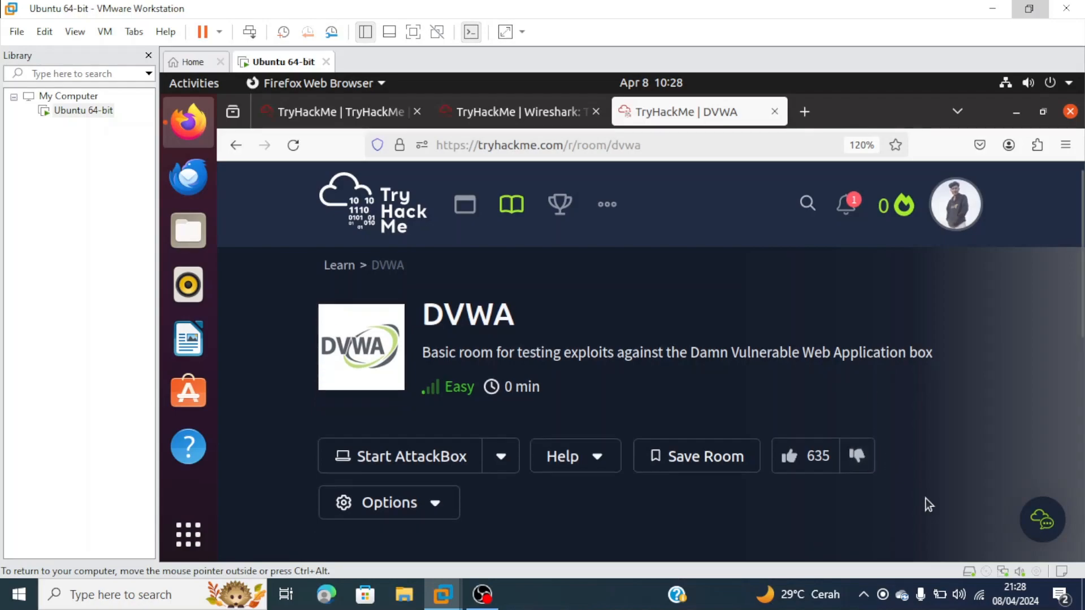
scroll(930, 480, down, 2)
scroll(937, 436, up, 2)
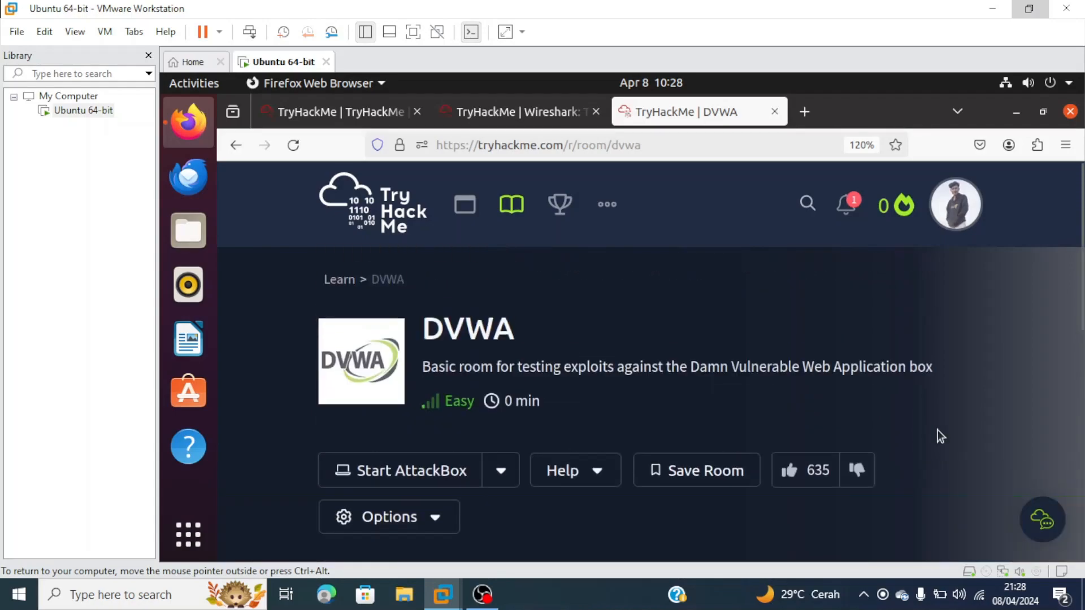
click(864, 596)
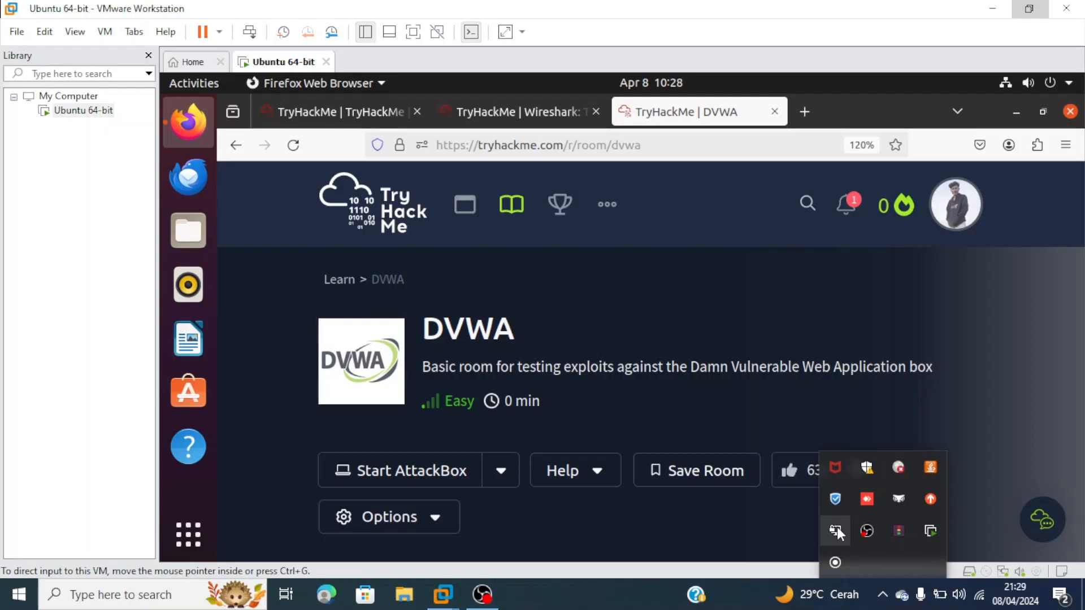
right_click(837, 529)
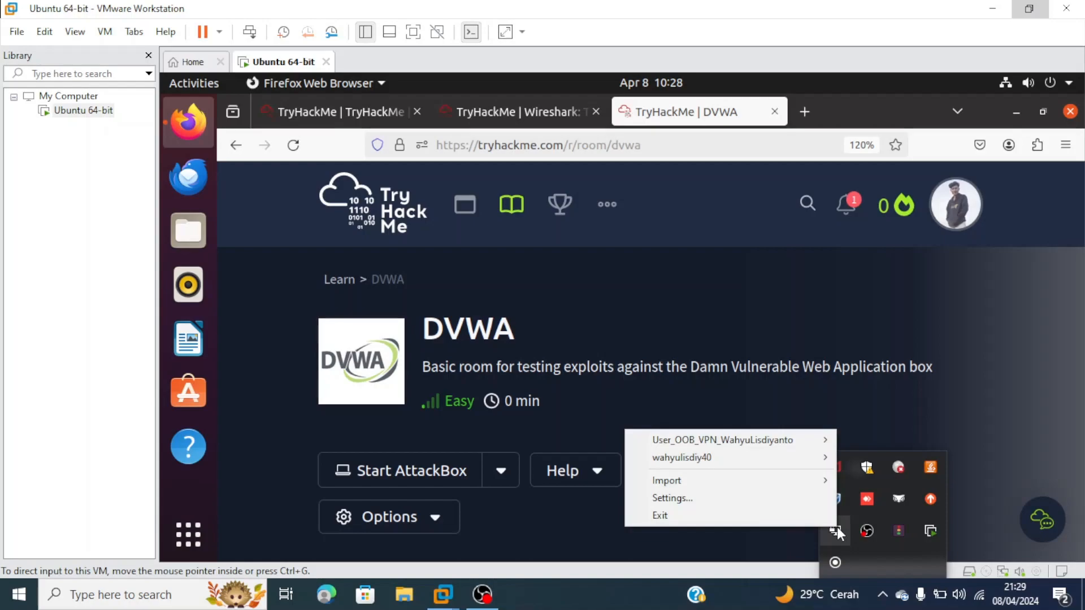
mouse_move(800, 464)
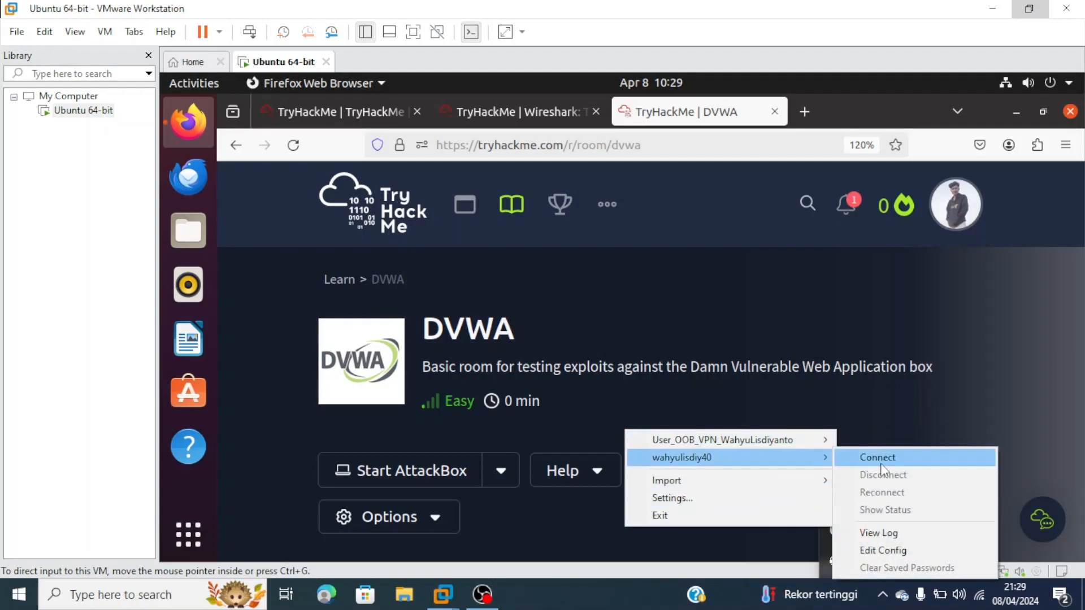
click(881, 458)
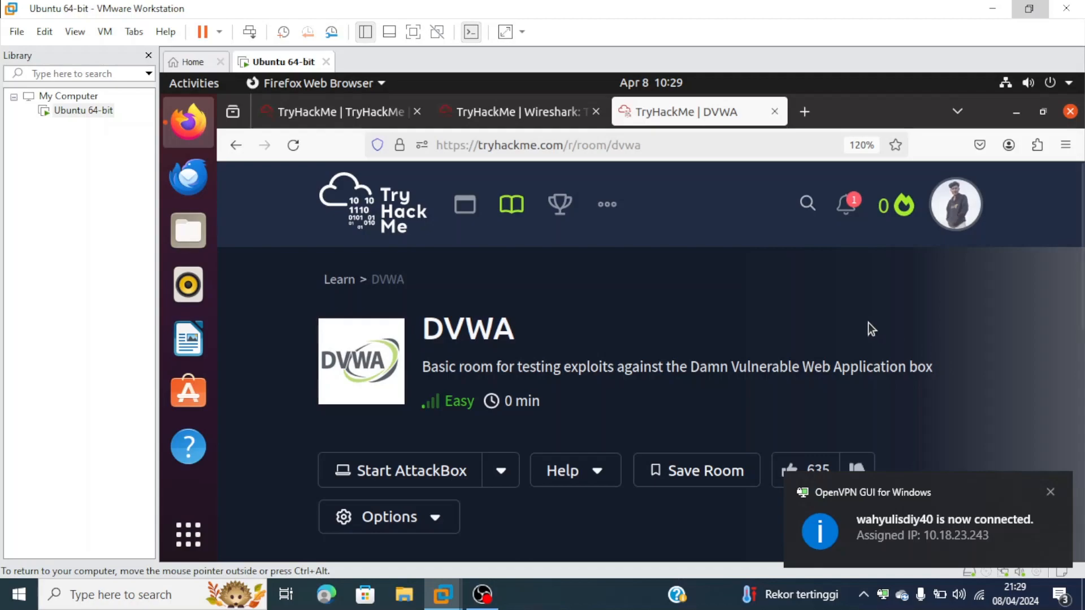
- Expand the DVWA room's Task 1 row to show its description and Start Machine button
scroll(868, 323, down, 2)
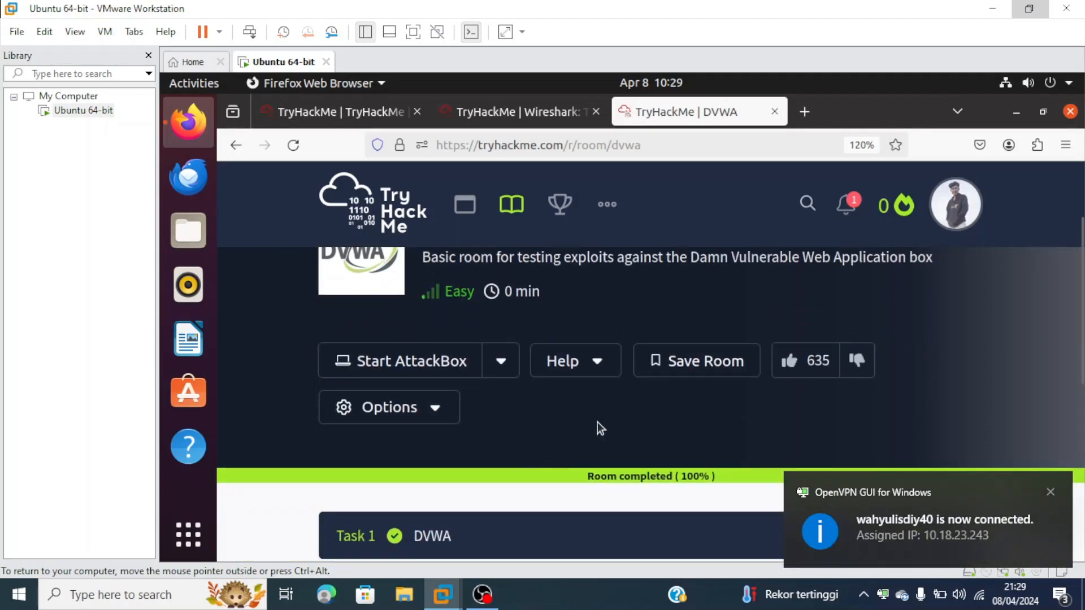
scroll(596, 413, up, 2)
scroll(590, 430, down, 10)
scroll(582, 450, up, 10)
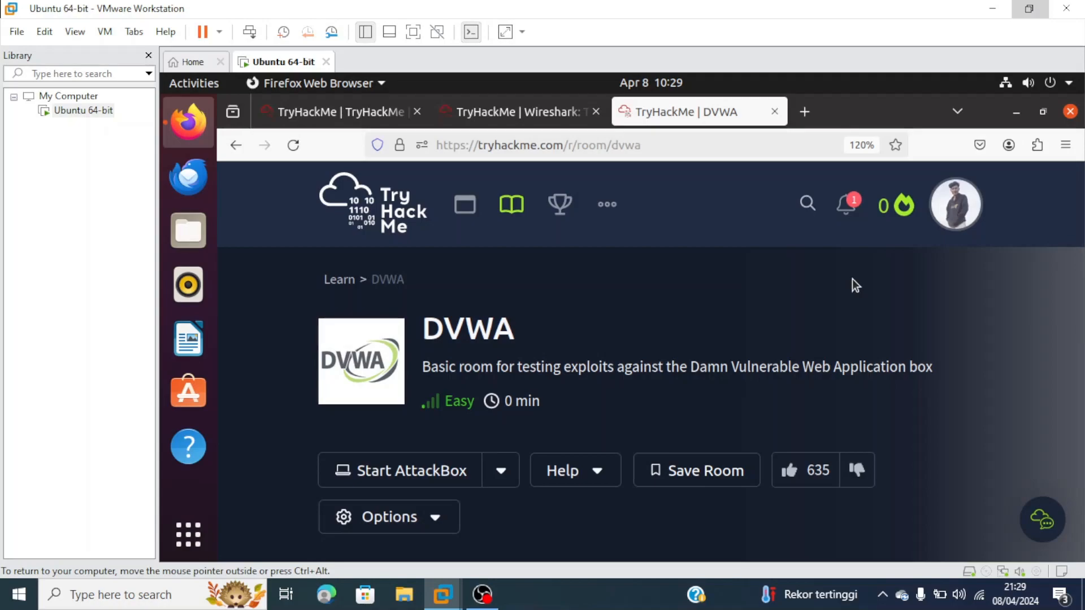
scroll(931, 369, down, 5)
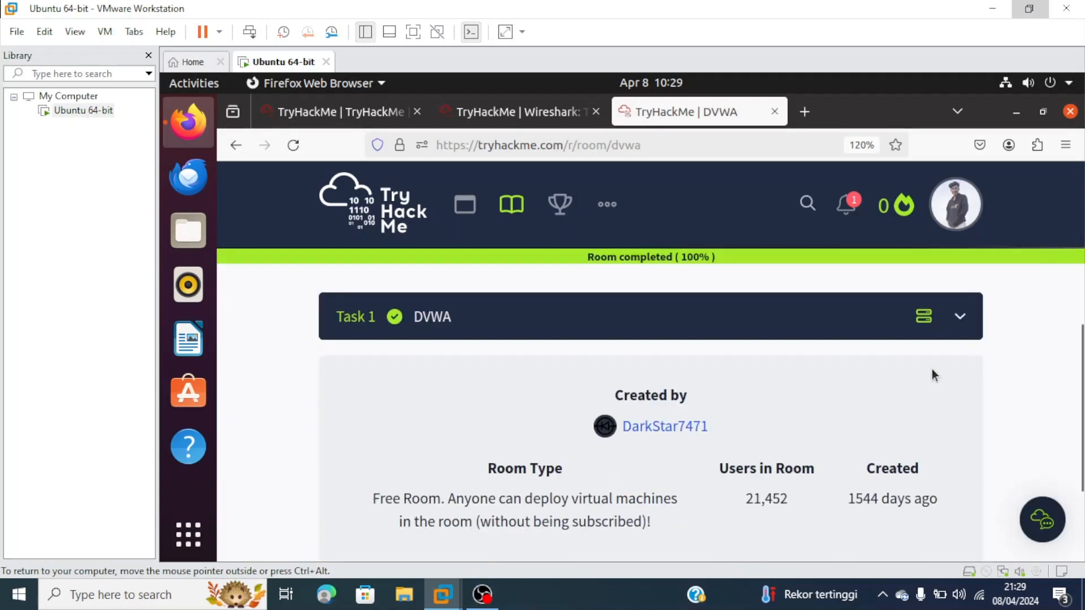
scroll(931, 369, up, 5)
scroll(926, 404, down, 8)
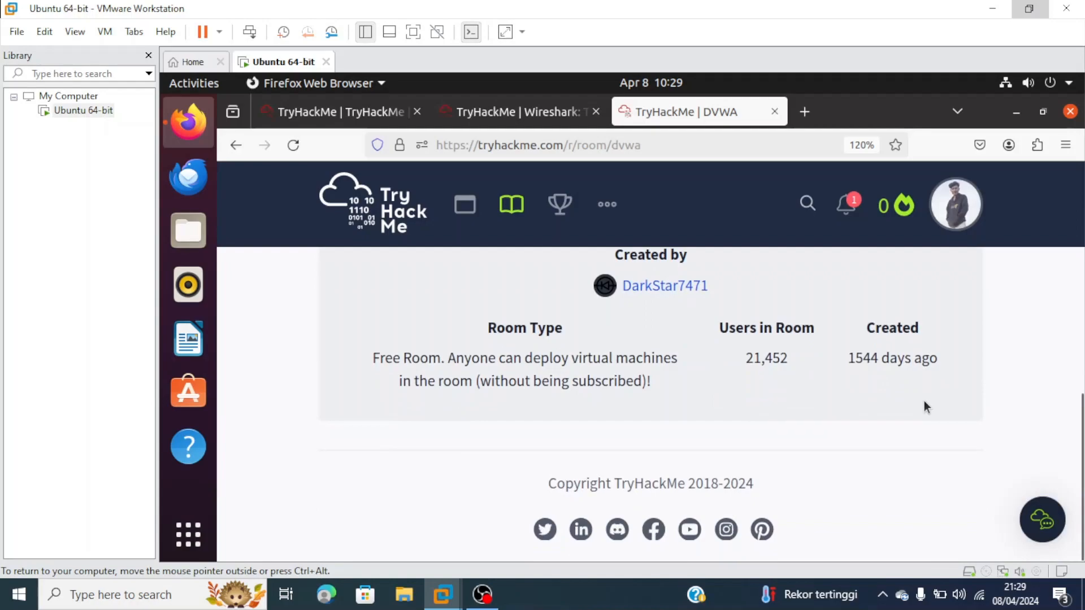
scroll(923, 406, up, 8)
scroll(968, 382, down, 4)
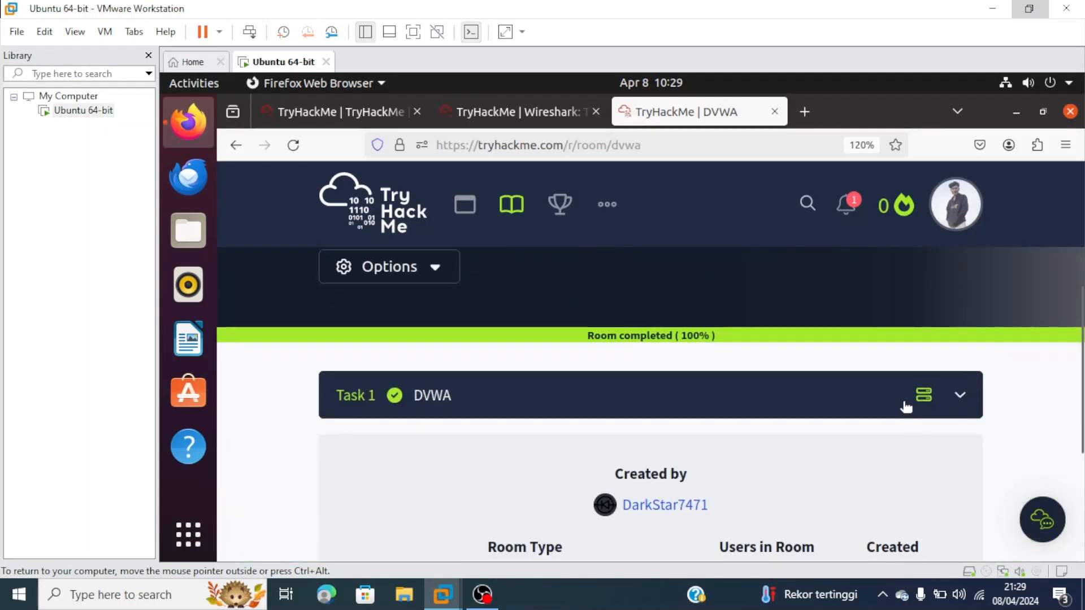
click(909, 397)
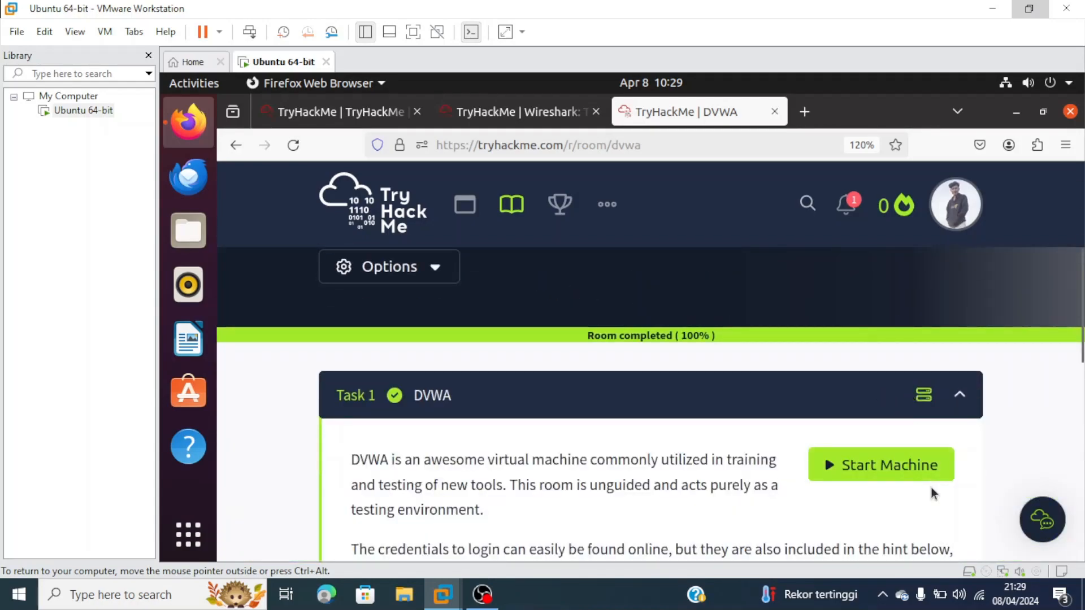
scroll(931, 487, down, 1)
scroll(931, 487, up, 3)
scroll(890, 452, up, 3)
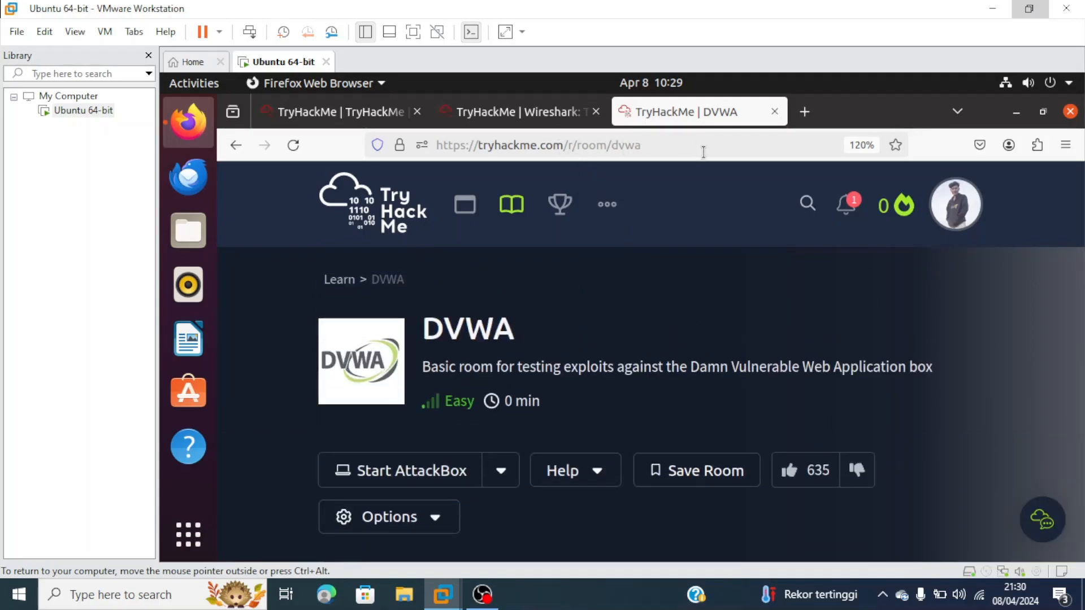
scroll(723, 444, down, 3)
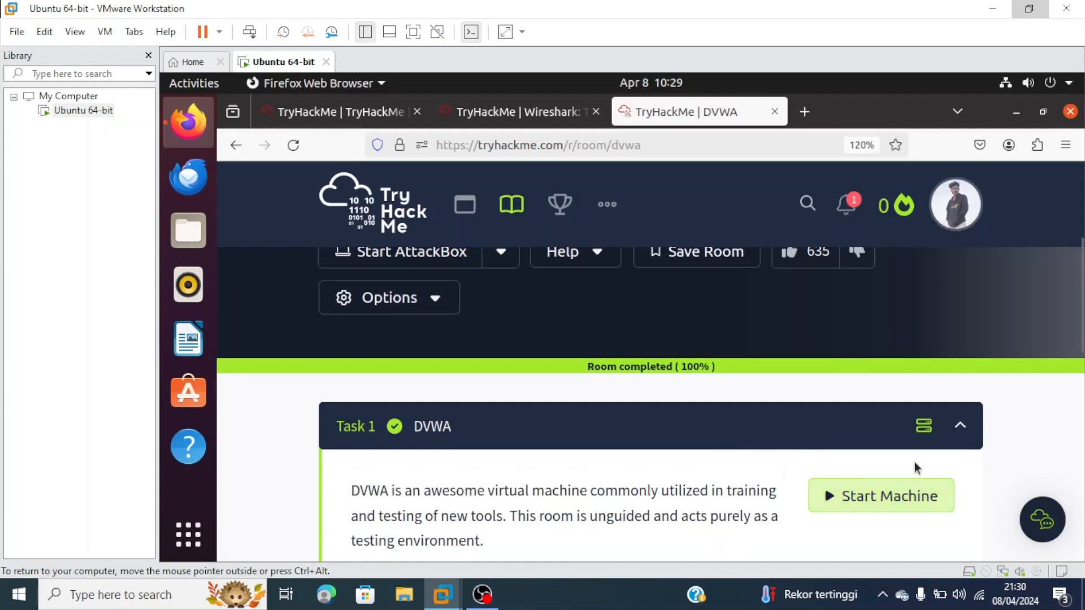
- Start the DVWA machine despite the screen warning, and check its pending IP and 59-minute expiry
click(813, 499)
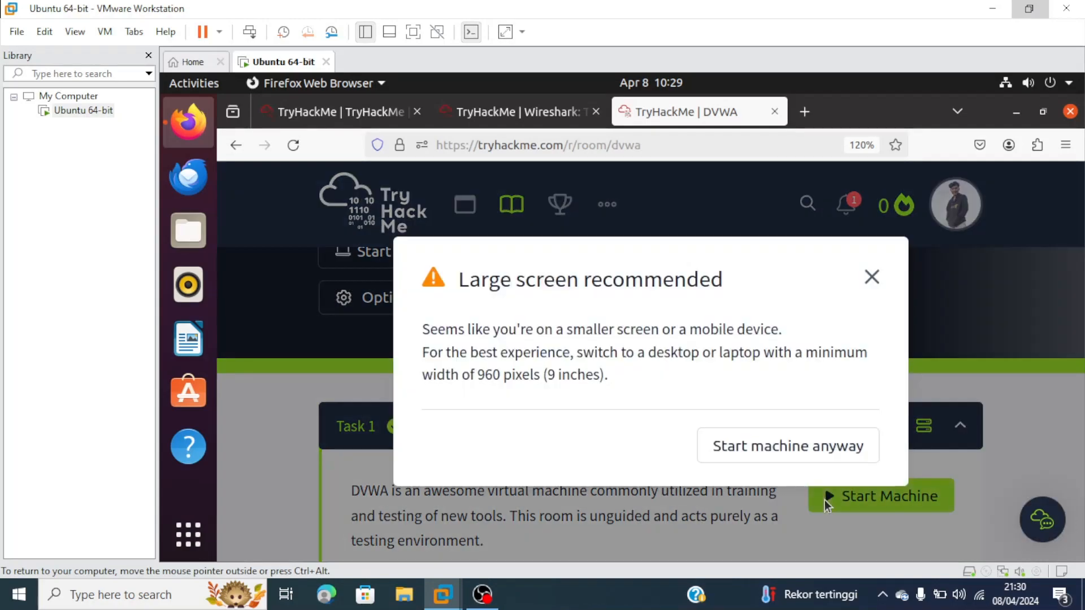
click(791, 447)
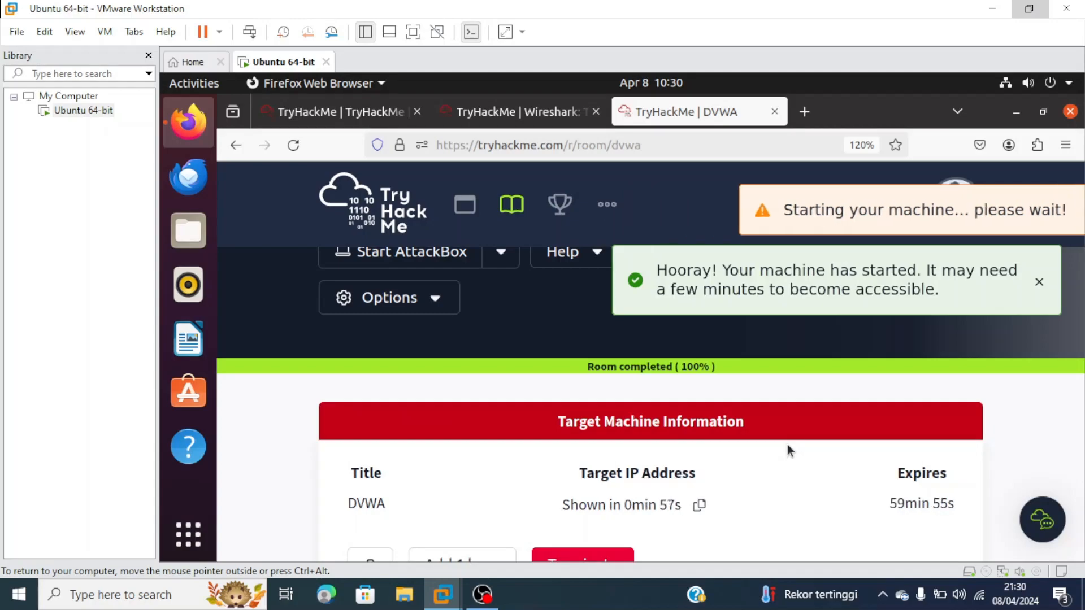
scroll(787, 444, down, 2)
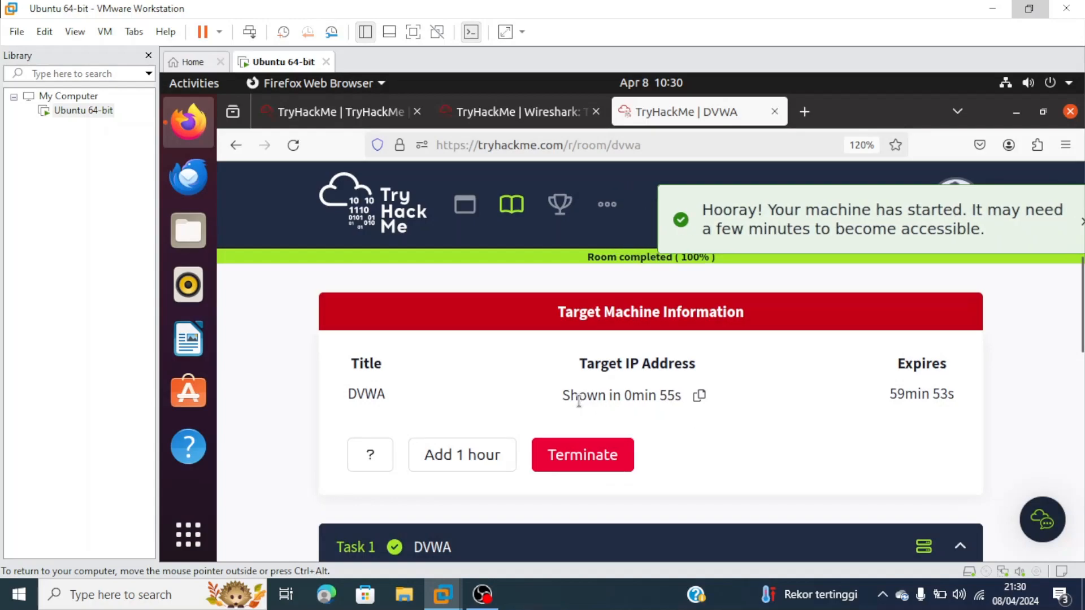
drag(567, 396, 681, 395)
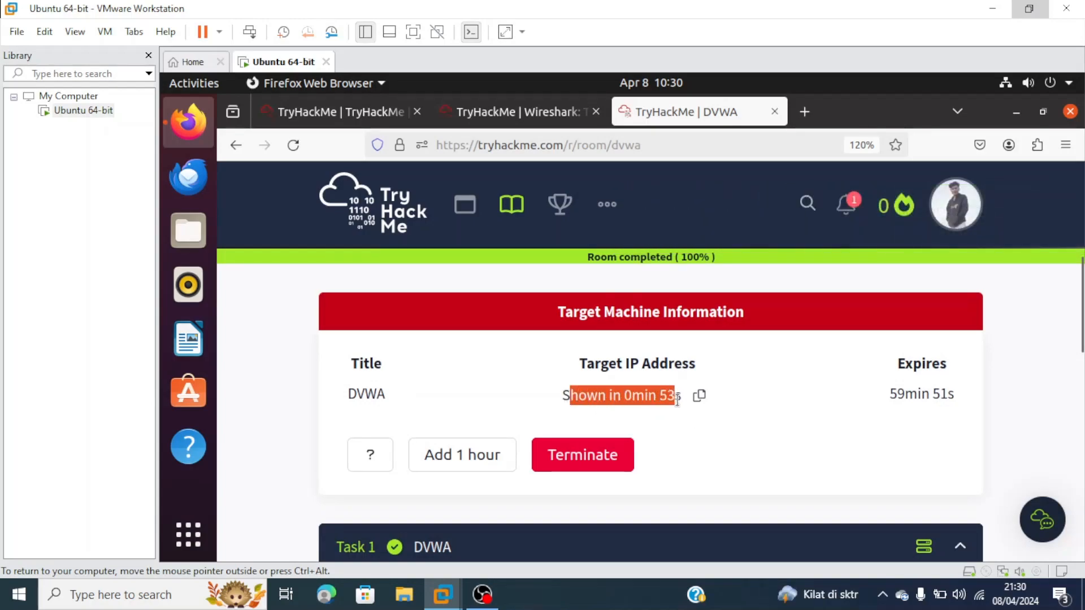
drag(567, 398, 658, 395)
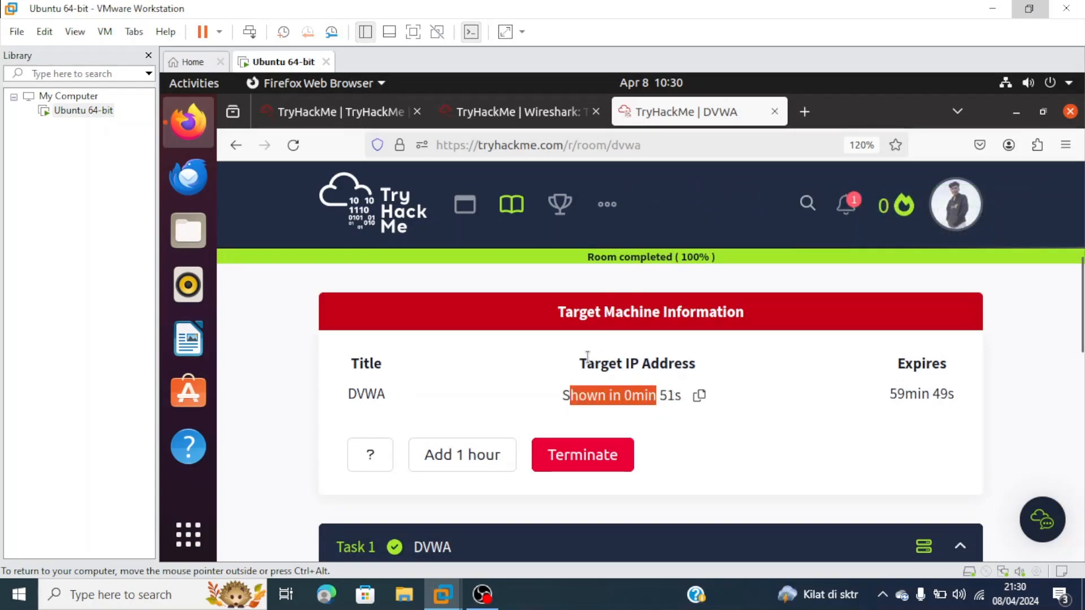
drag(560, 395, 680, 395)
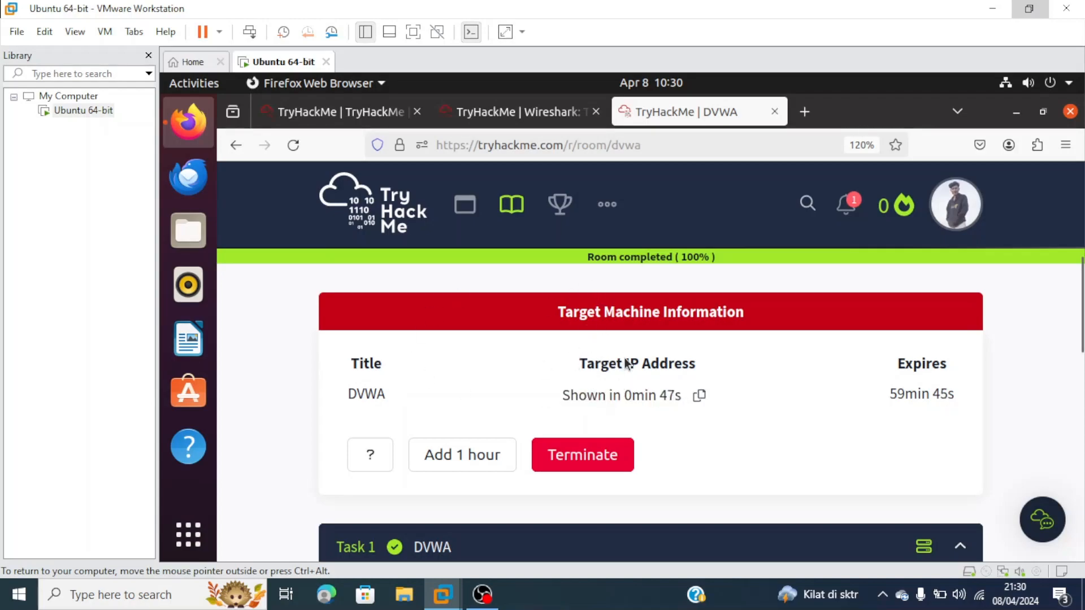
drag(562, 395, 681, 397)
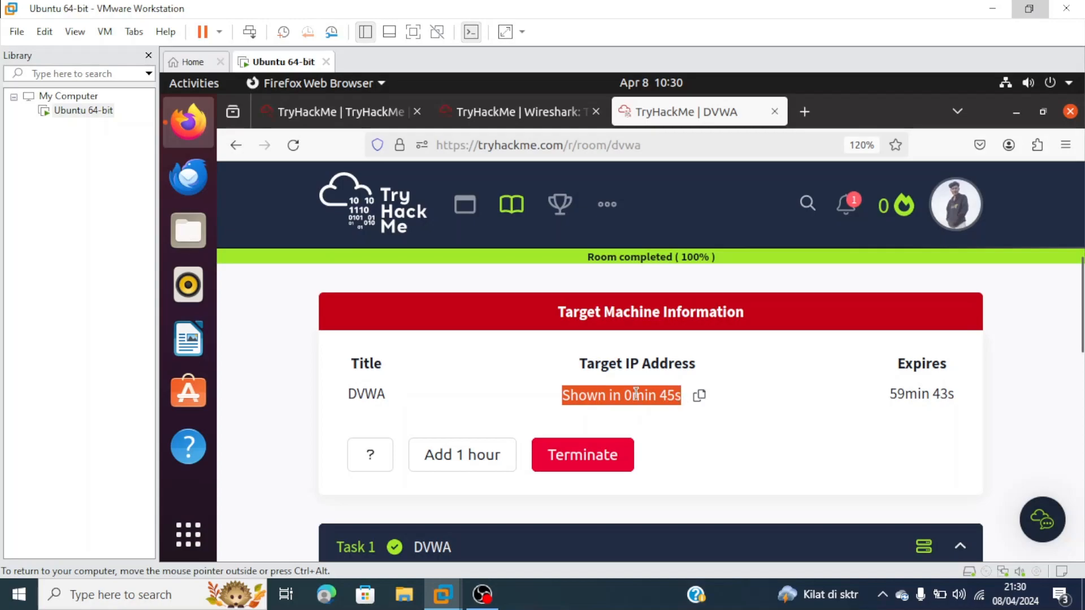
scroll(606, 396, down, 2)
scroll(607, 391, up, 2)
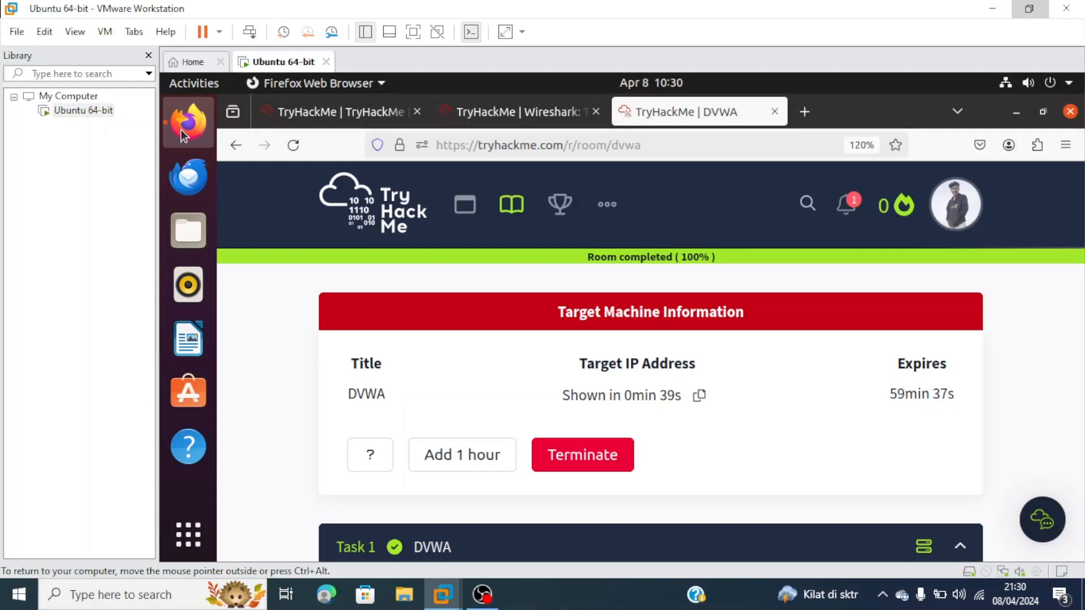
- Open a Terminal window from the Activities search and place it over the browser
click(208, 85)
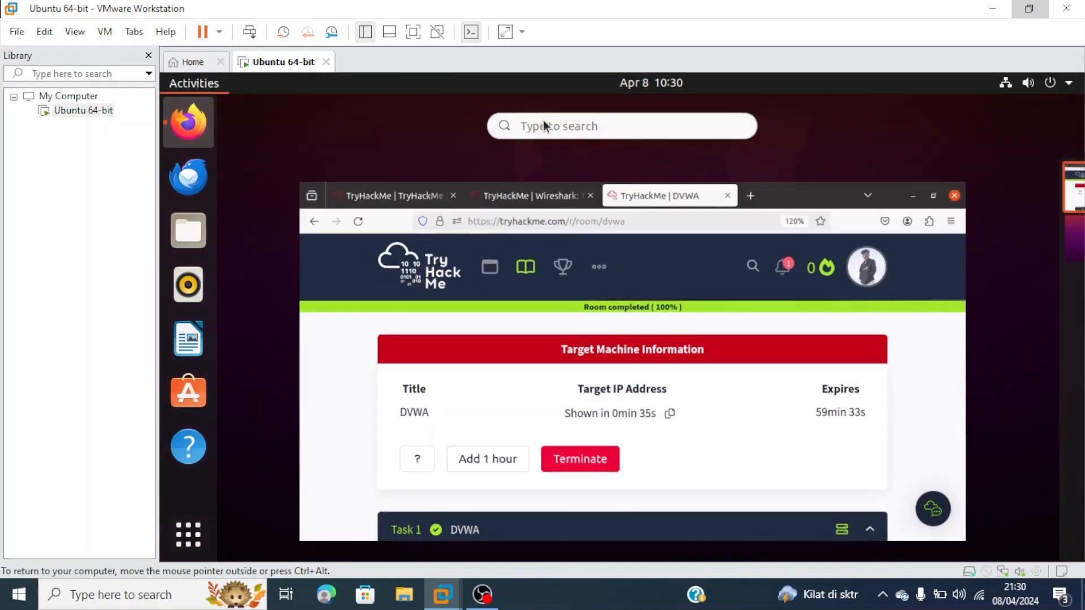
text(term)
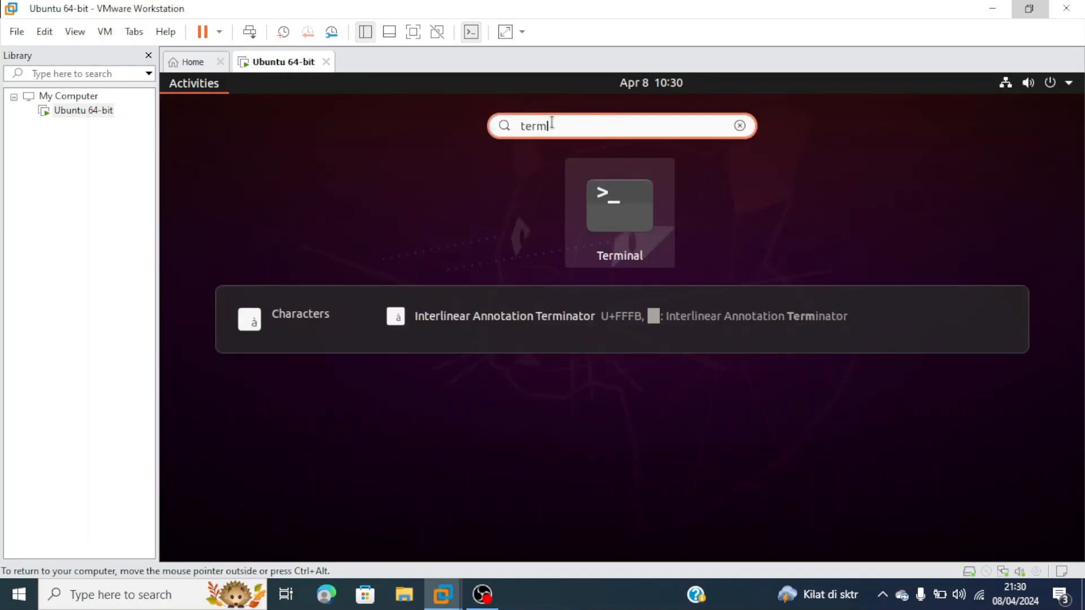
key(Escape)
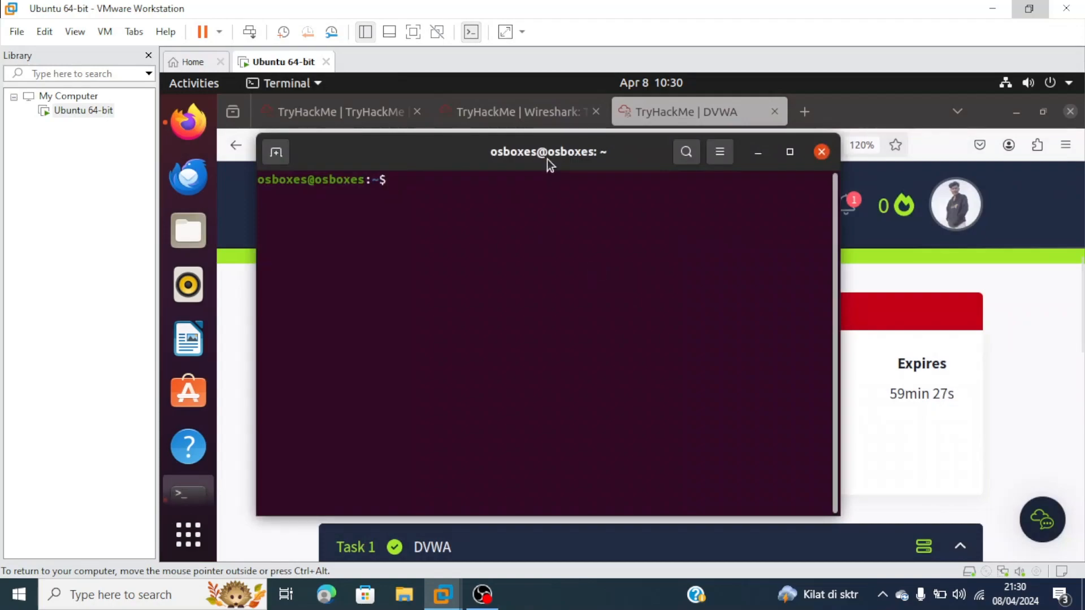
drag(547, 154, 632, 256)
- Become root with 'sudo su' and the password, then launch 'wireshark &' in the background
text(sdfo)
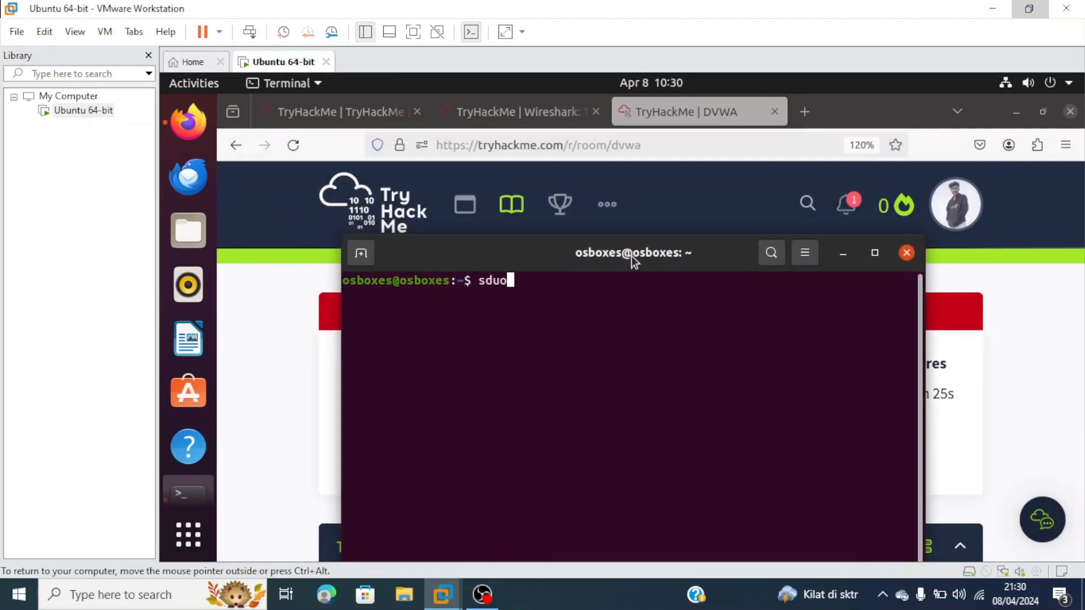
key(BackSpace)
key(BackSpace)
key(BackSpace)
text(ufo)
key(BackSpace)
key(BackSpace)
text(do su)
key(Return)
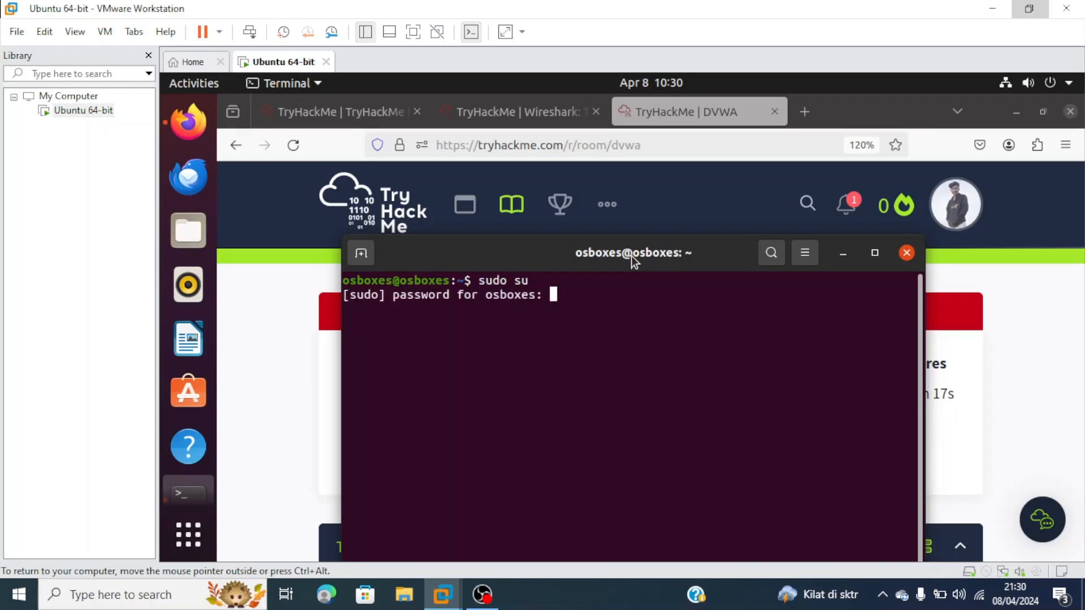
key(Return)
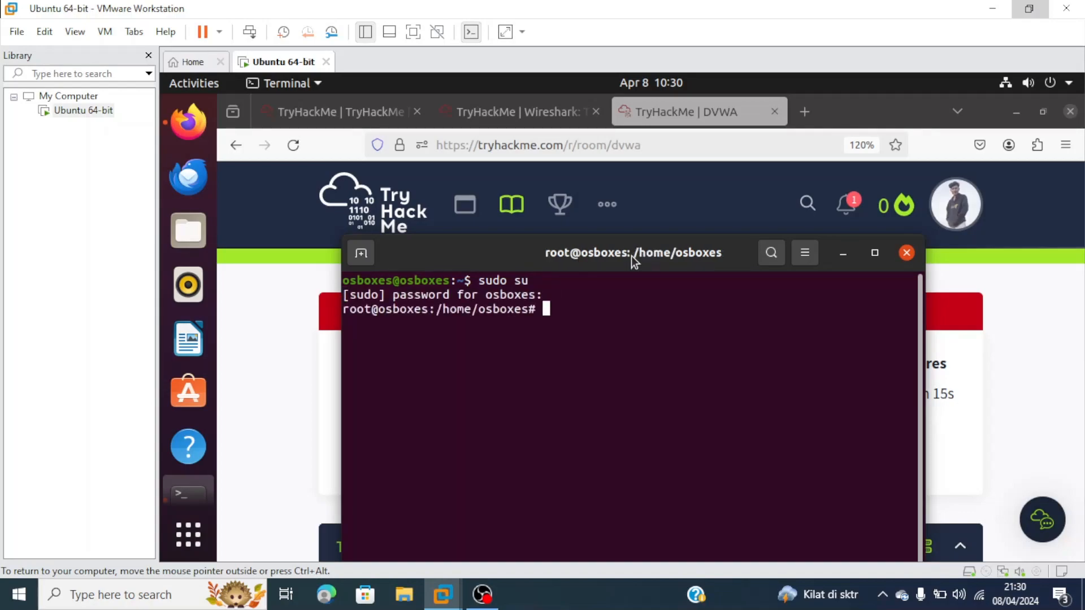
text(wireshark )
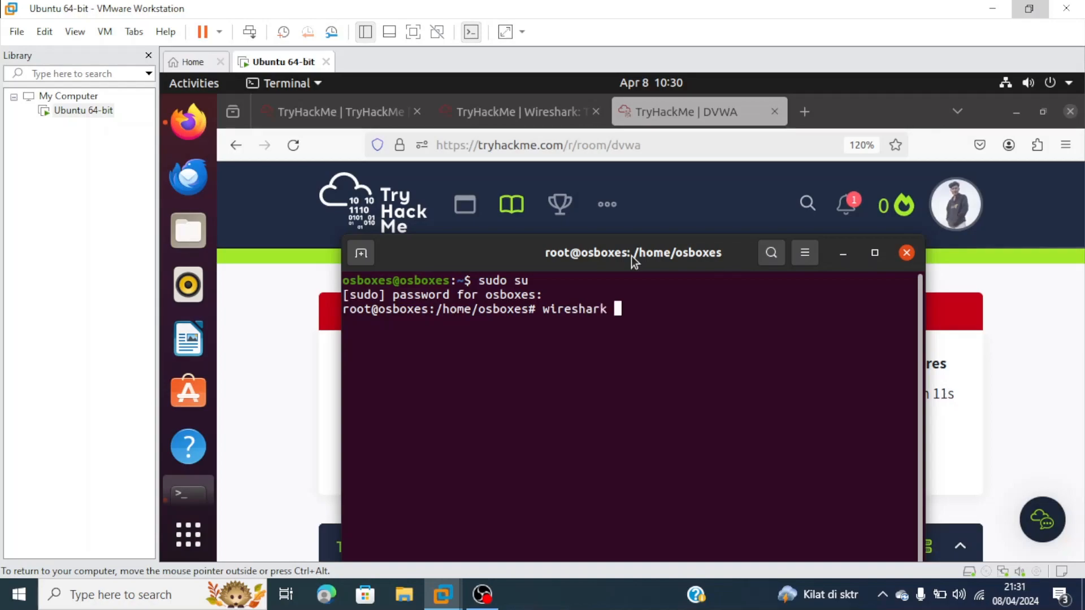
text(&)
key(Return)
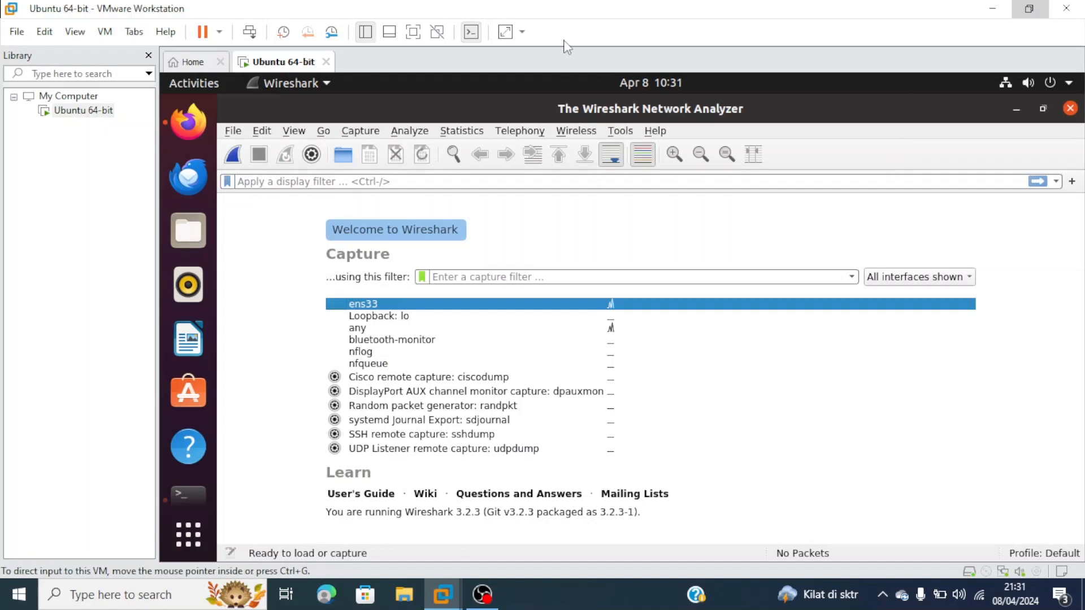
- Put the VM in full screen, select ens33 as the capture interface, and return to Firefox
click(413, 39)
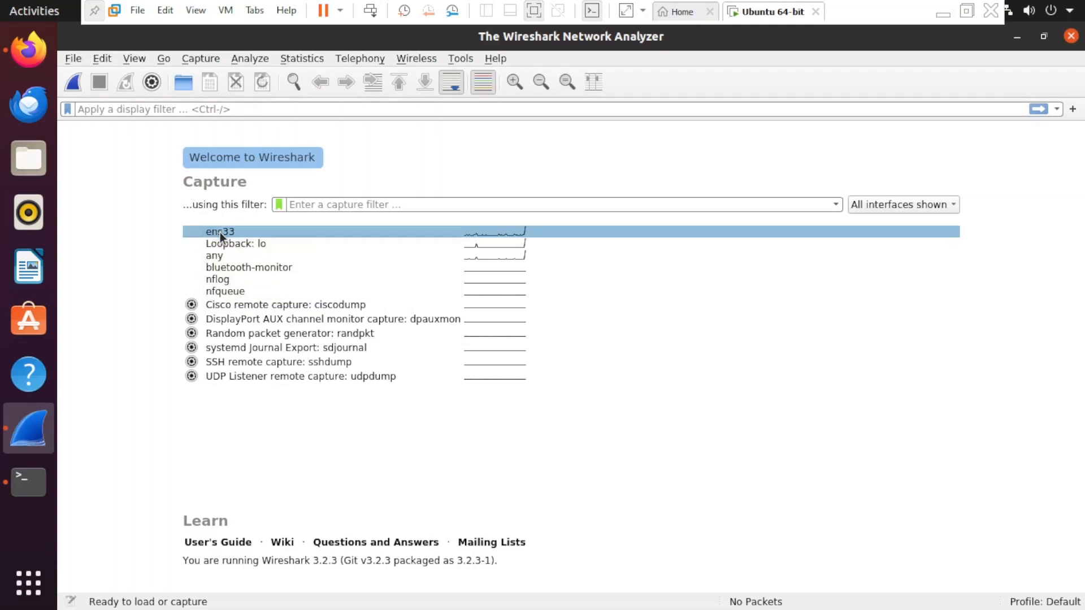
click(220, 236)
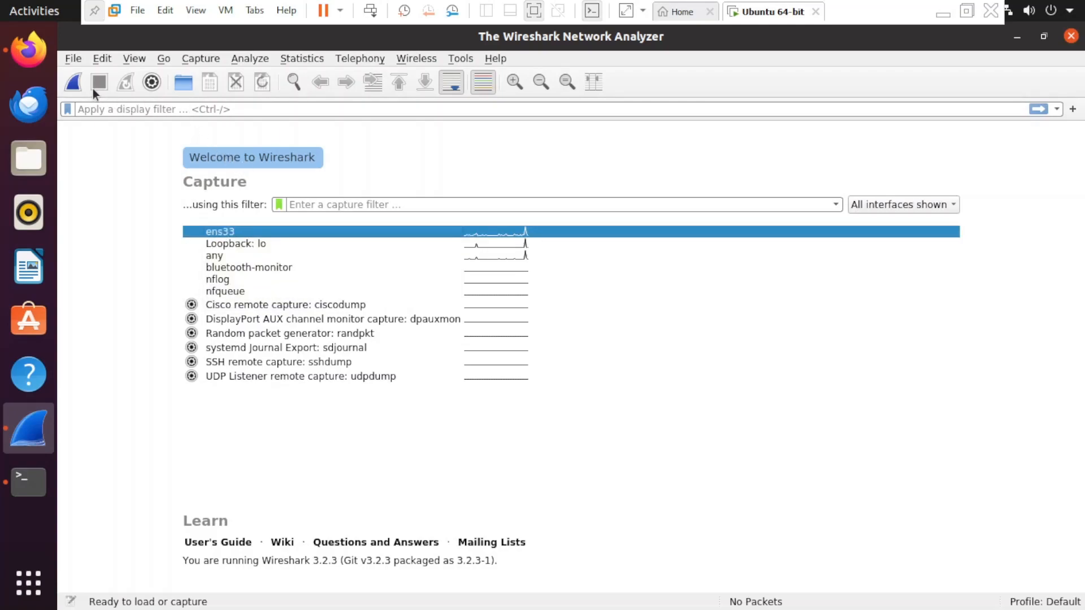
key(alt+Tab)
key(alt+Tab)
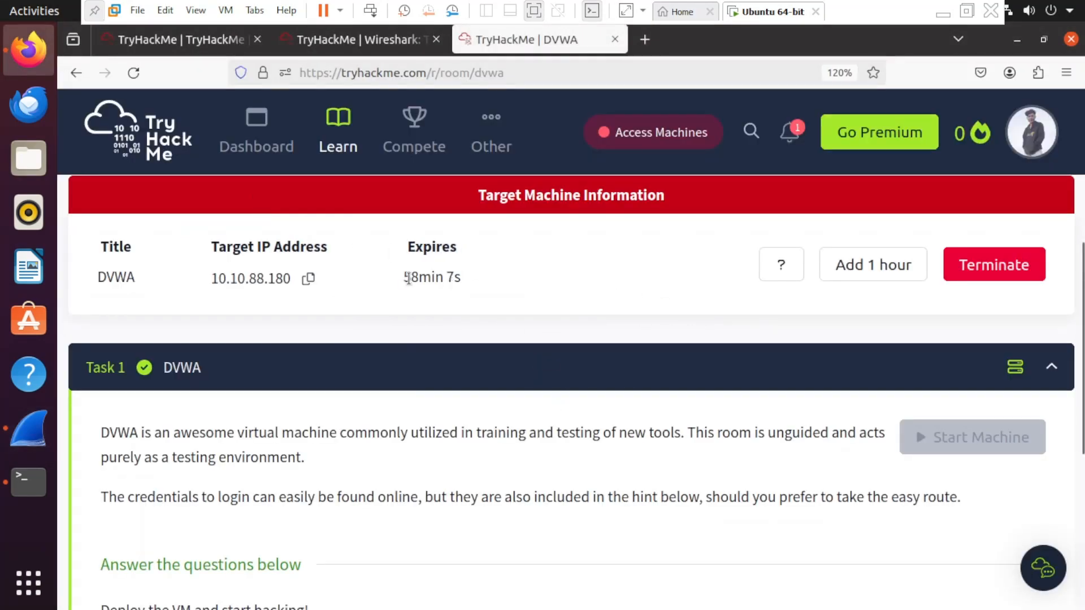
- Copy the DVWA target IP 10.10.88.180 to the clipboard and return to Wireshark
drag(220, 277, 300, 279)
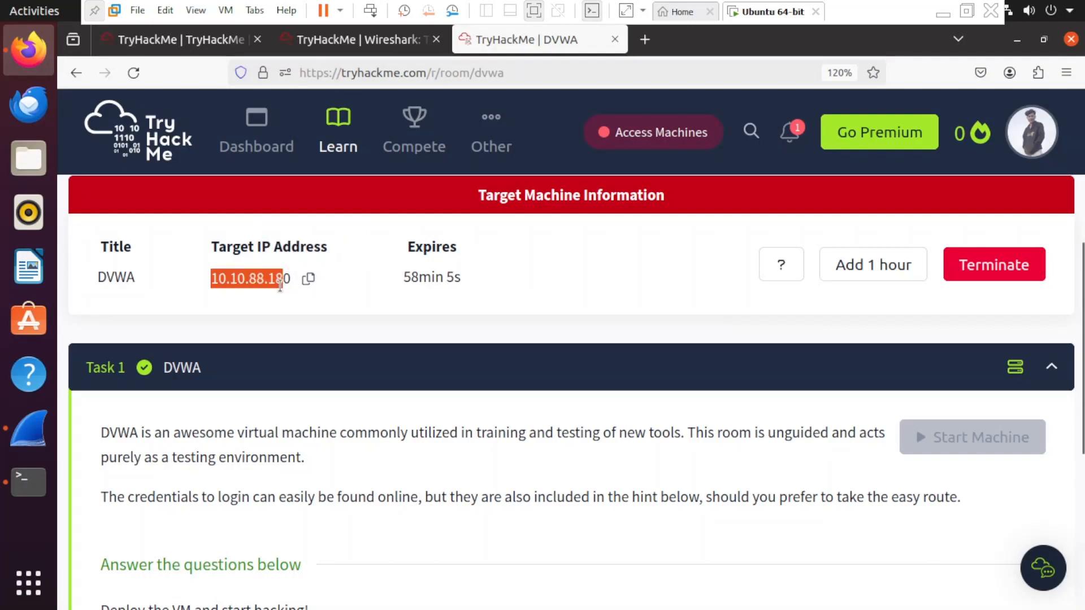
drag(201, 285, 302, 286)
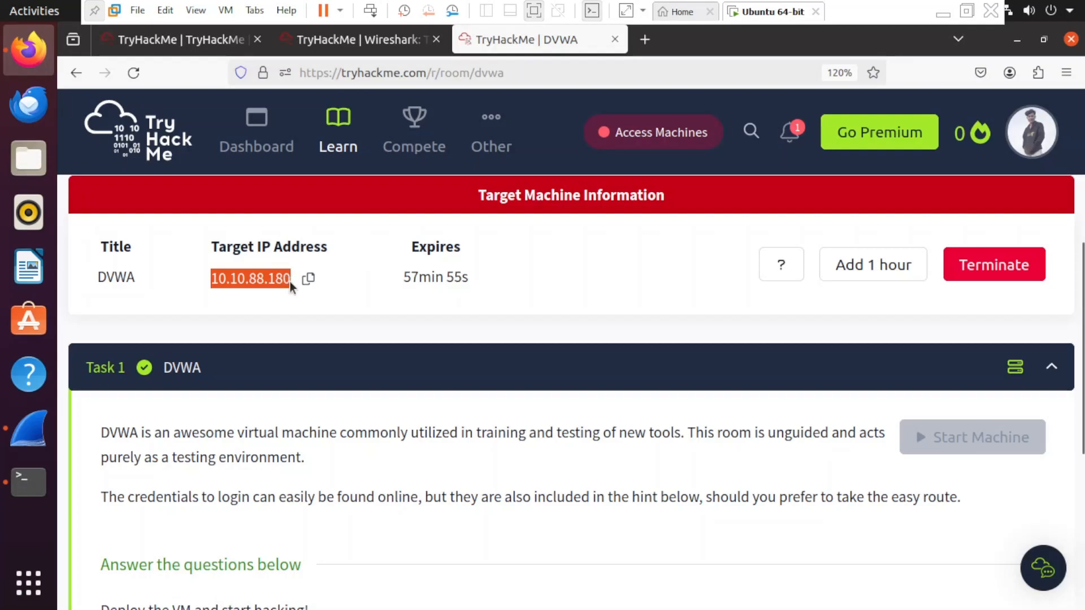
click(310, 284)
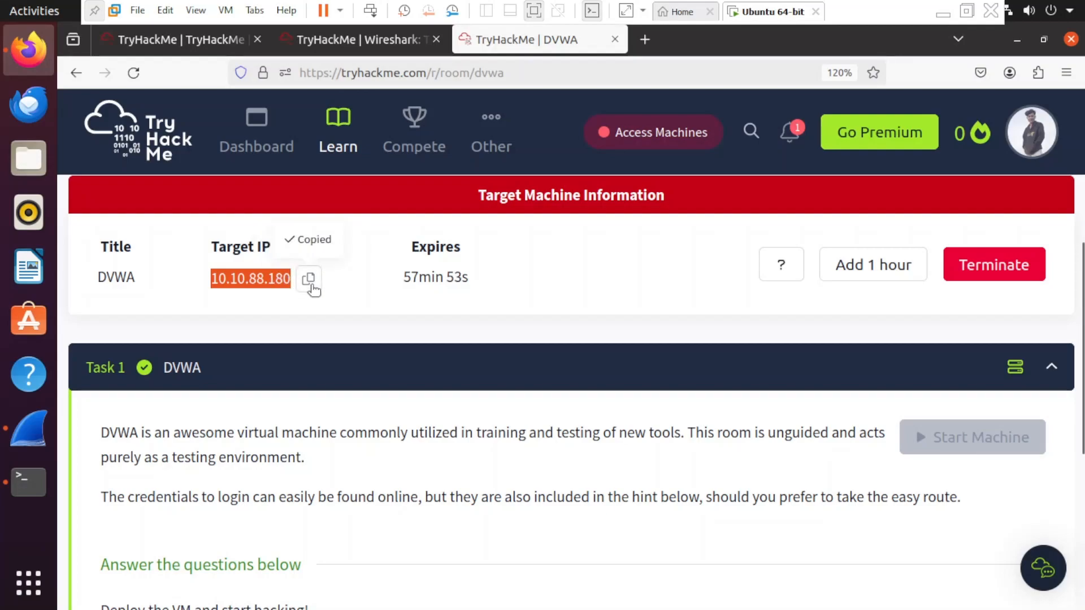
key(alt+Tab)
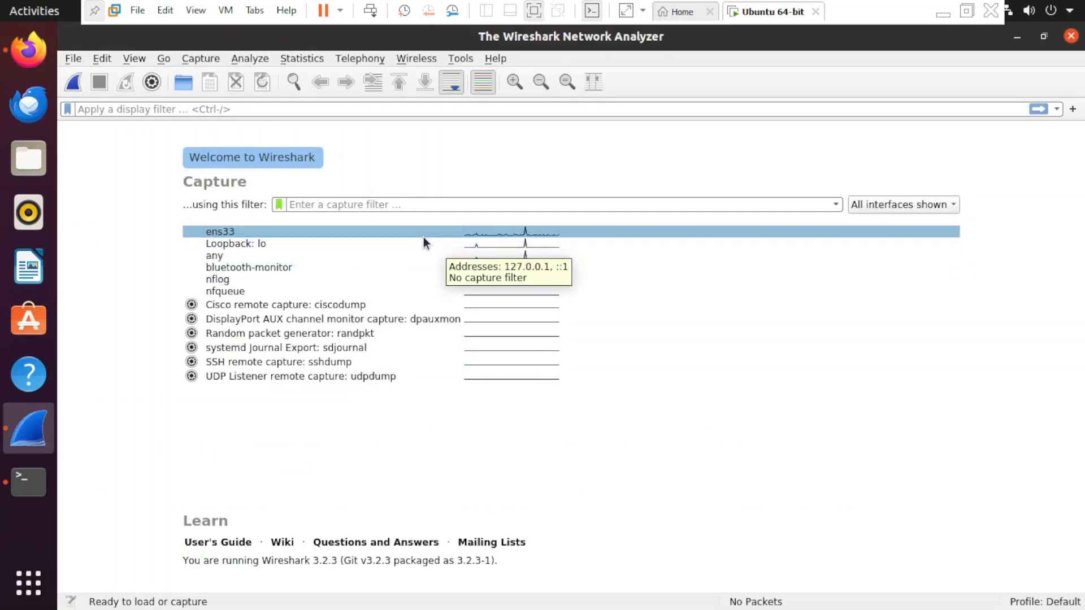
- Run a short capture on ens33, stop it, and leave VM full-screen mode
click(73, 85)
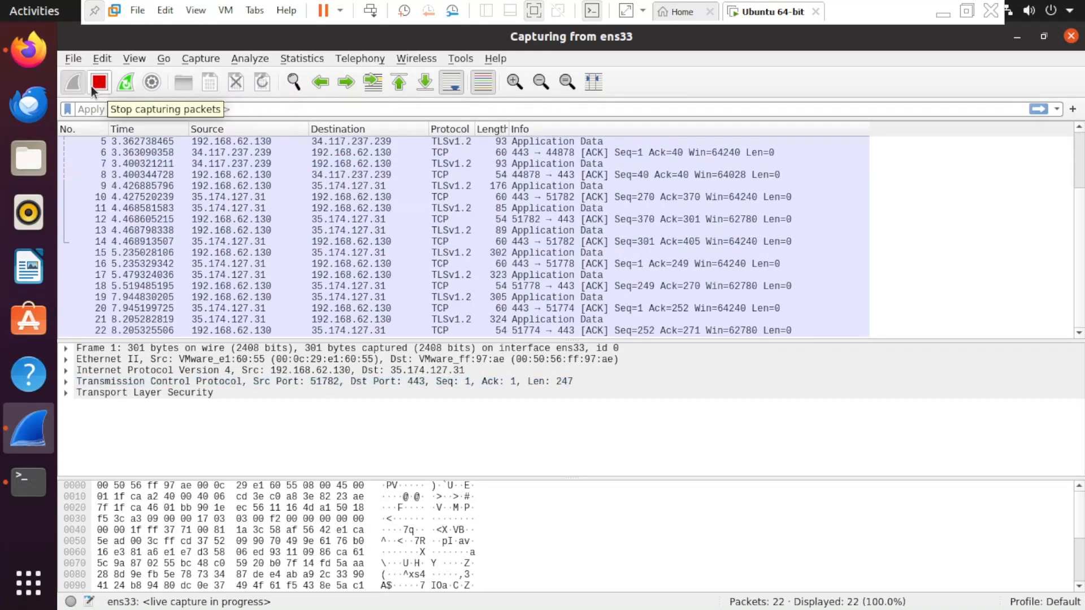
click(98, 88)
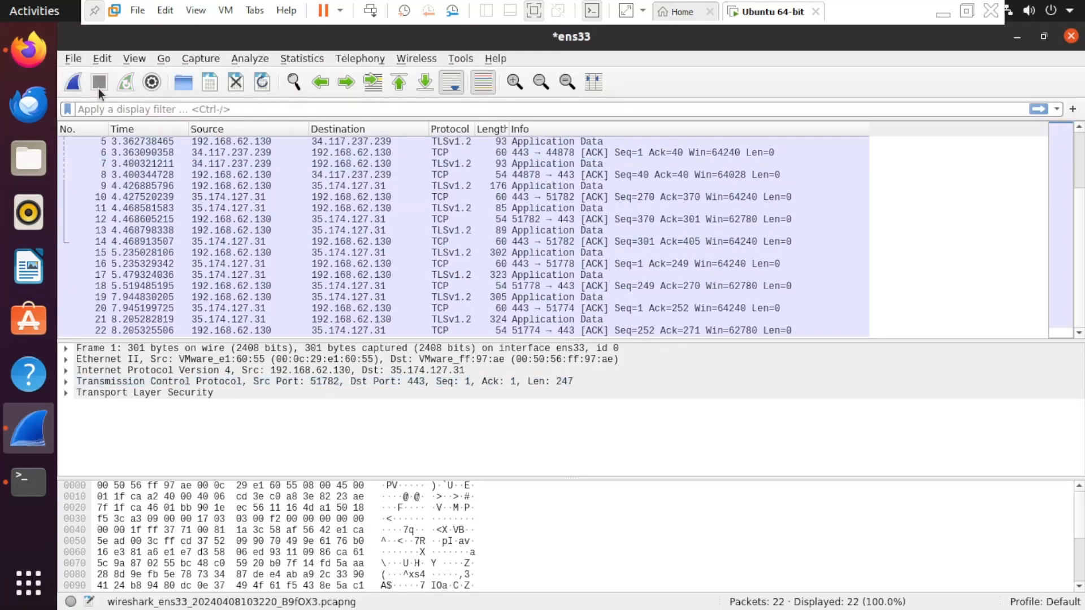
click(966, 11)
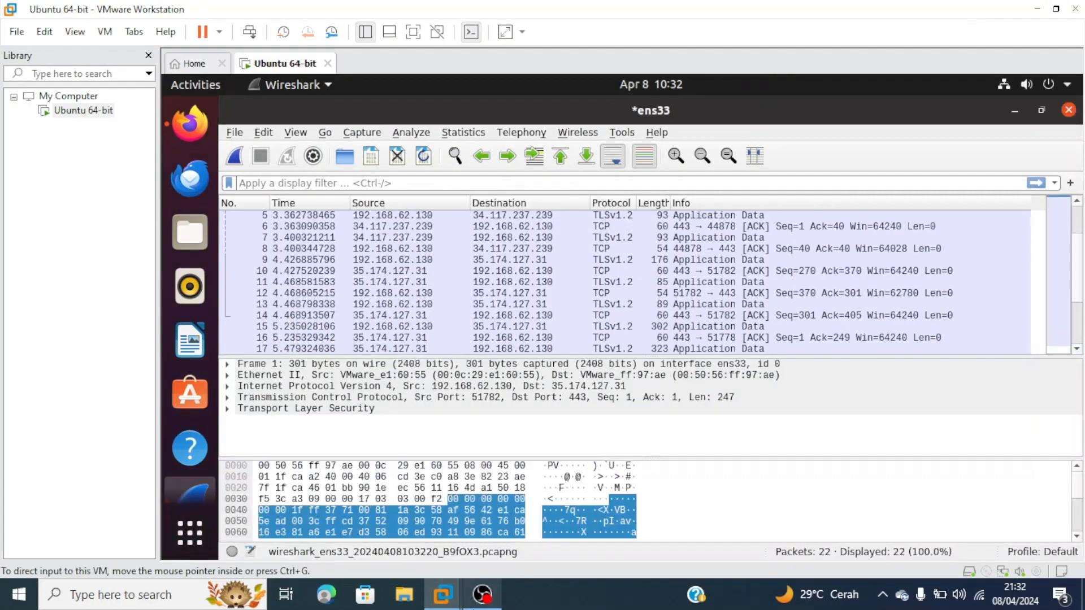
click(482, 594)
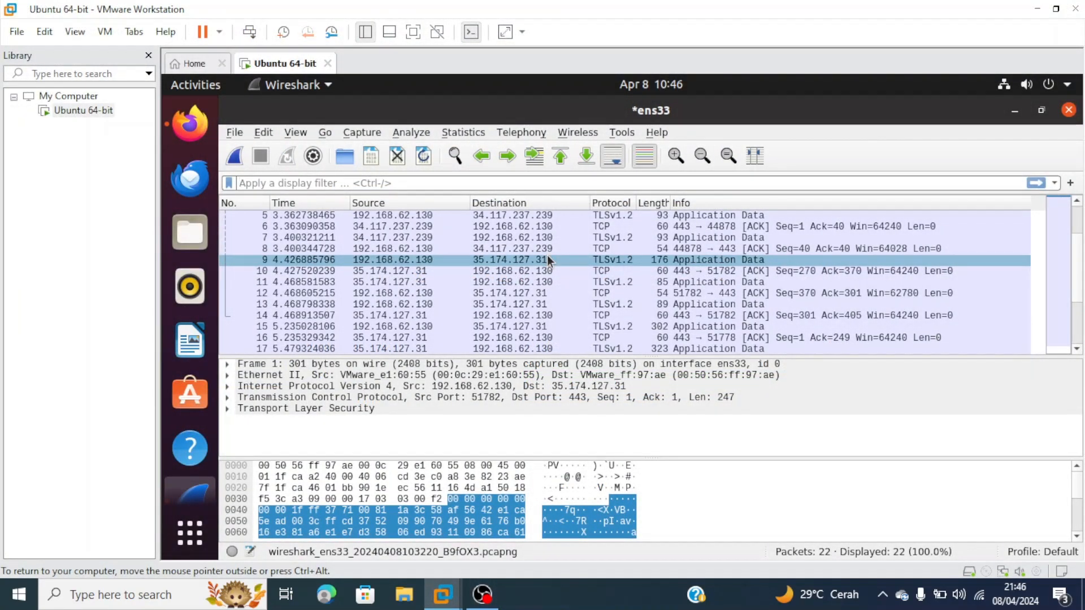
- Inspect packets 18, 8, 15, 17, 14, 21 and 11 of the 22-packet TLS capture
scroll(547, 259, down, 2)
click(587, 295)
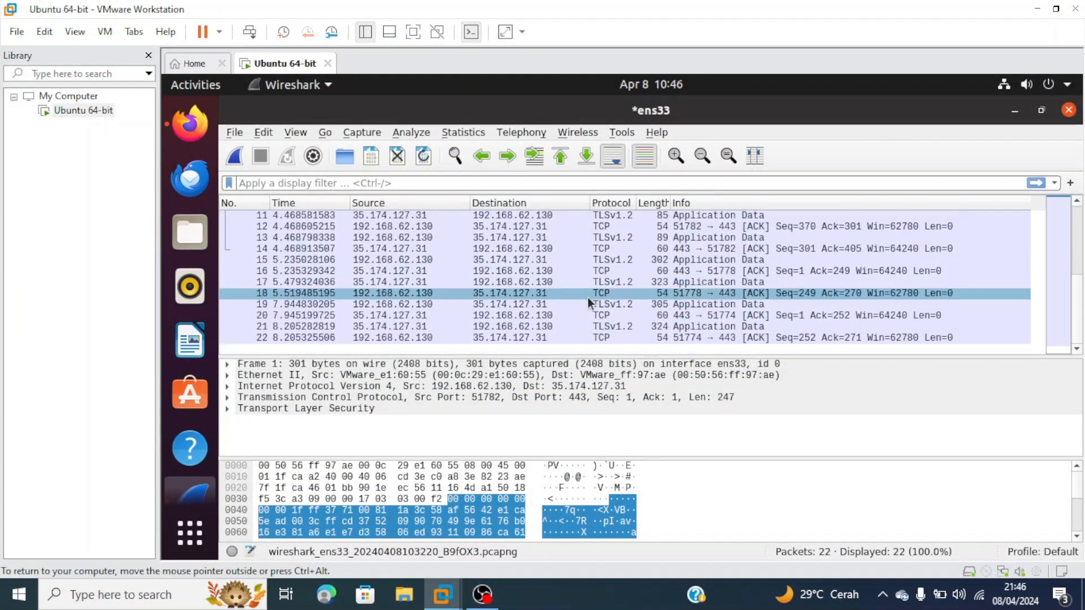
scroll(644, 257, up, 4)
click(651, 286)
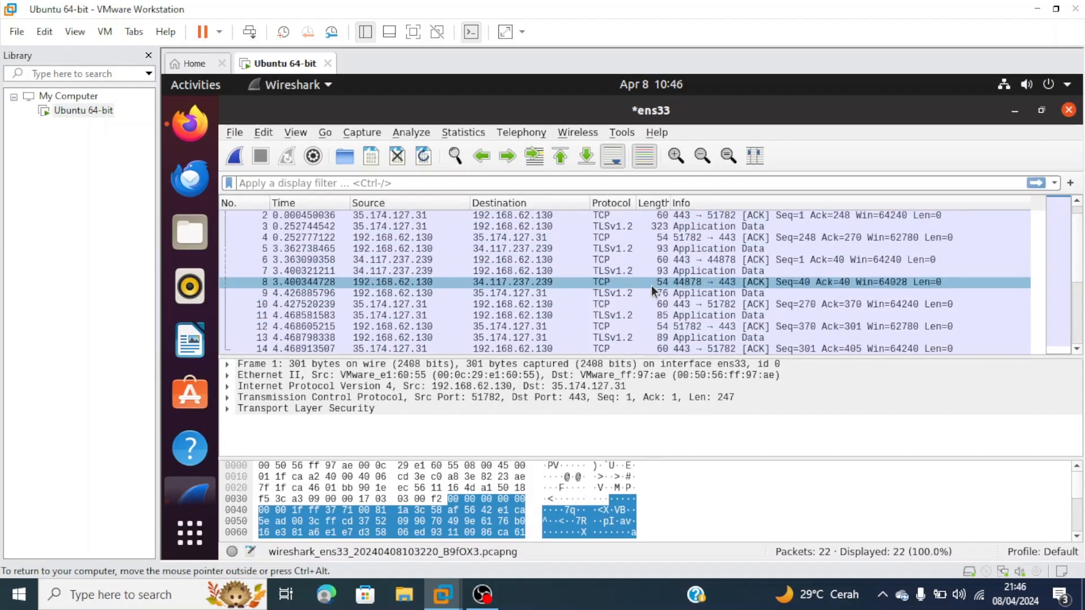
scroll(651, 286, up, 1)
click(582, 279)
scroll(582, 279, down, 4)
click(490, 255)
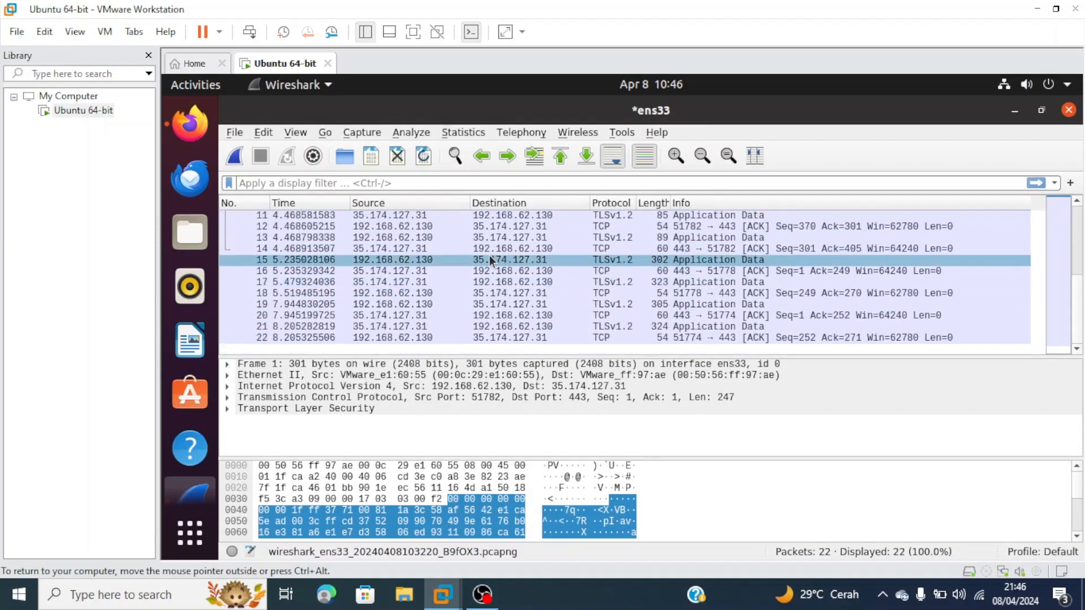
click(490, 277)
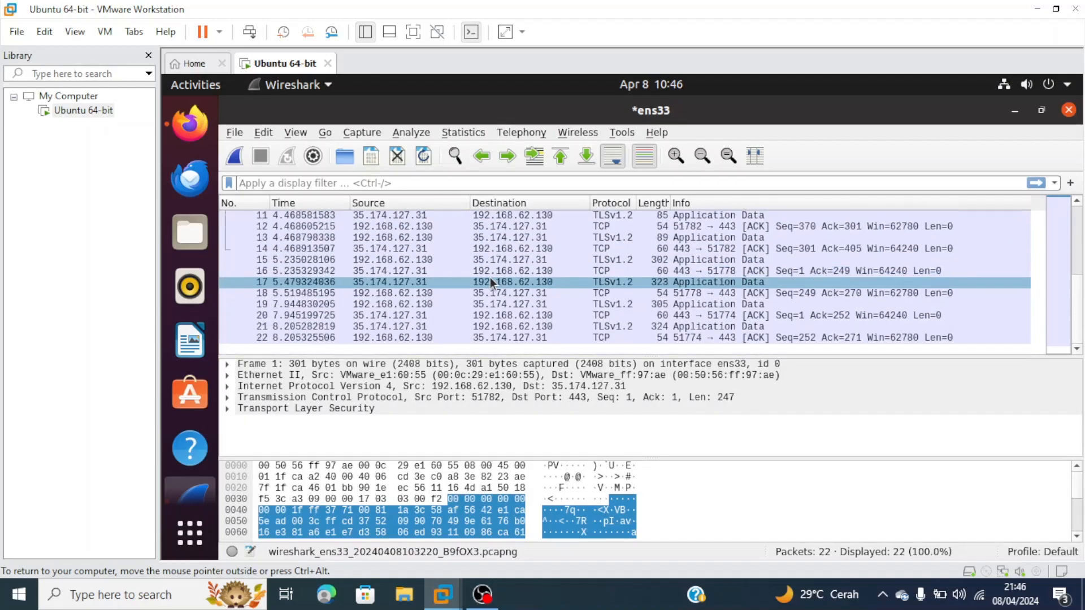
click(488, 249)
click(510, 325)
click(468, 218)
key(alt+Tab)
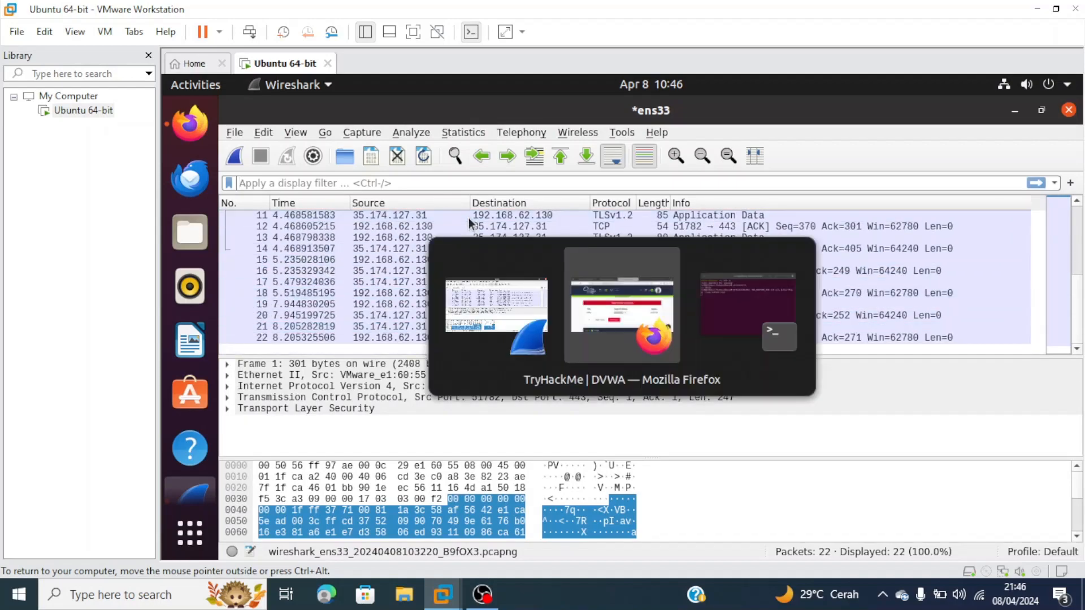
- Extend the DVWA machine to about 1h 43min and copy target IP 10.10.88.180
scroll(518, 372, down, 2)
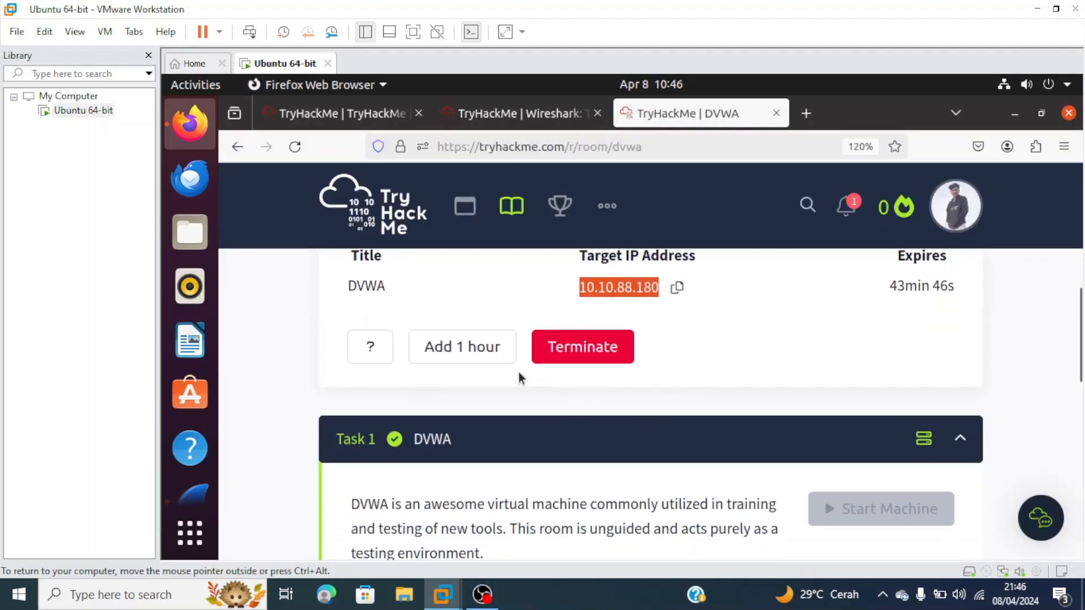
click(460, 348)
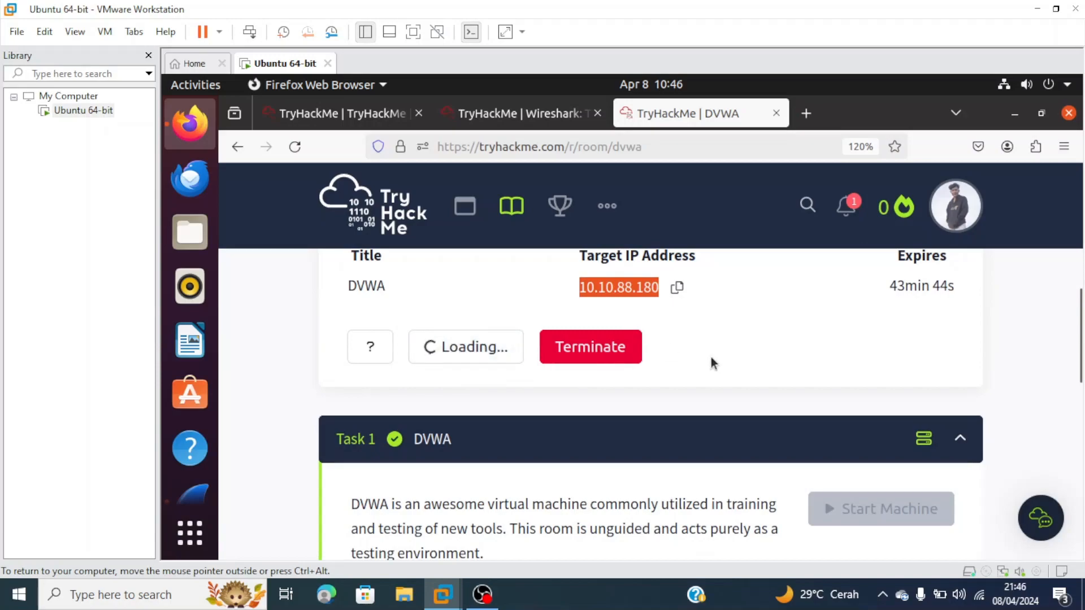
scroll(763, 388, up, 2)
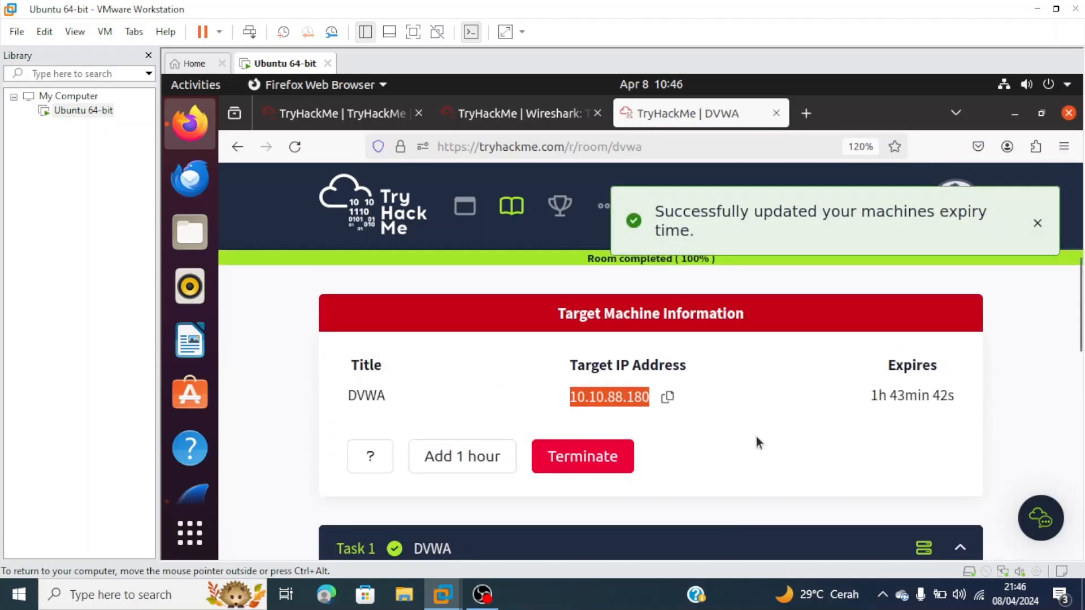
click(713, 415)
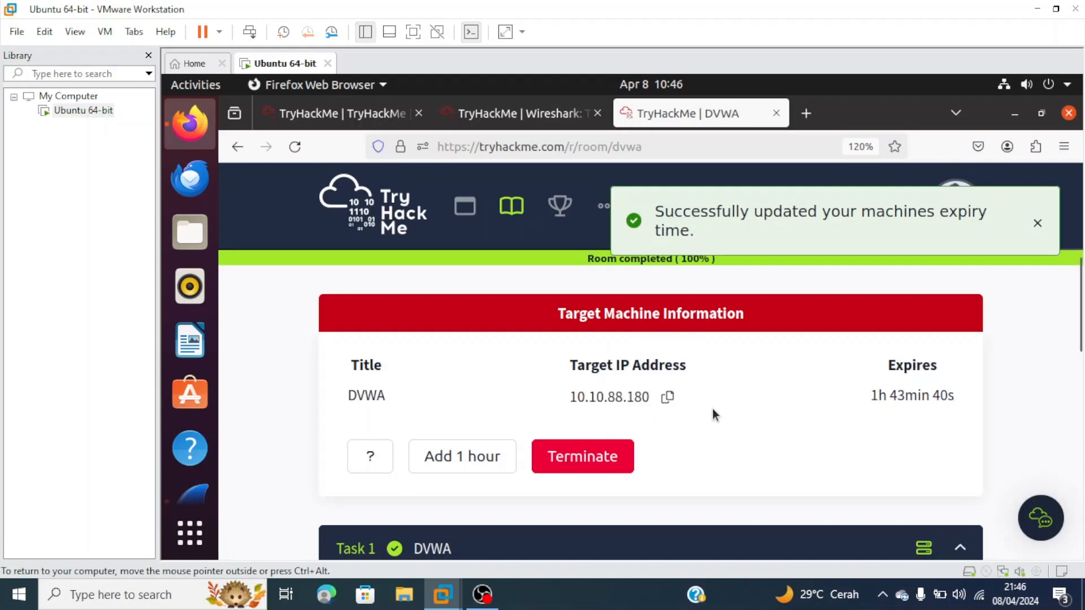
click(669, 403)
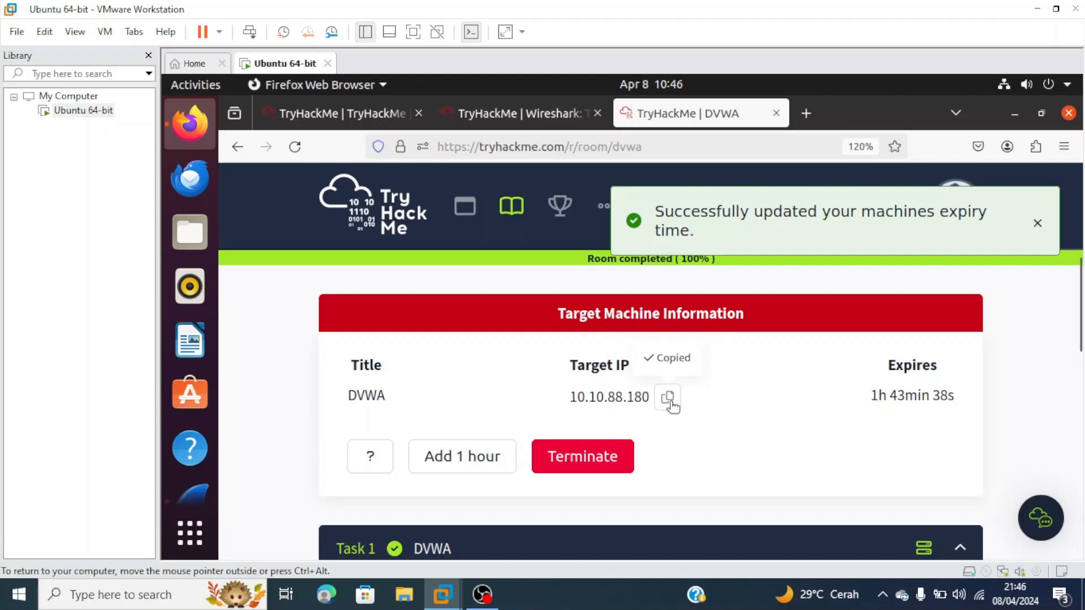
key(alt+Tab)
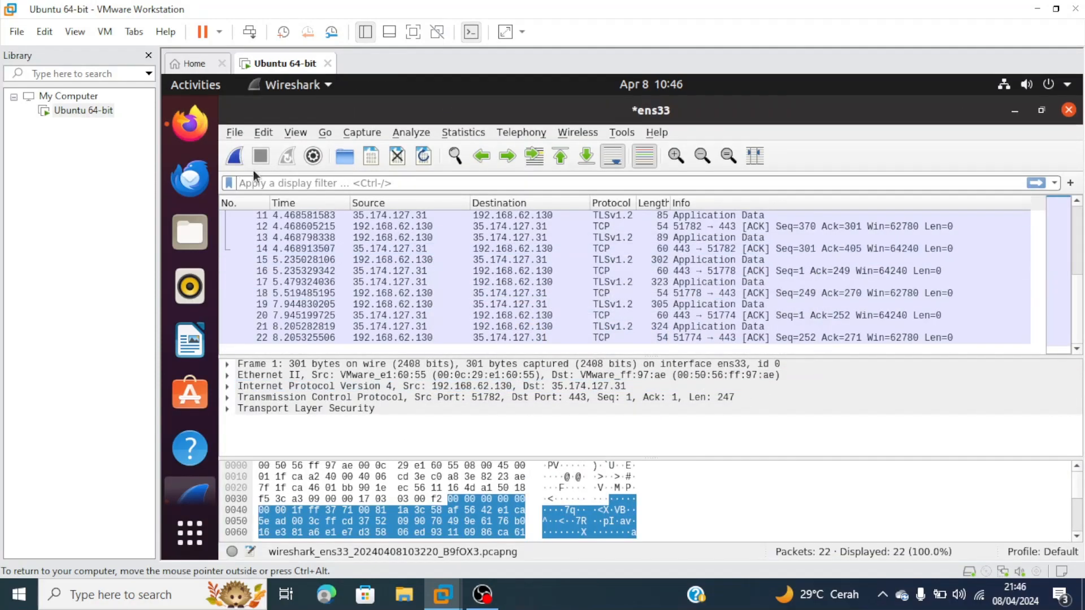
- Start a fresh ens33 capture, continuing without saving the previous packets
click(233, 156)
click(663, 328)
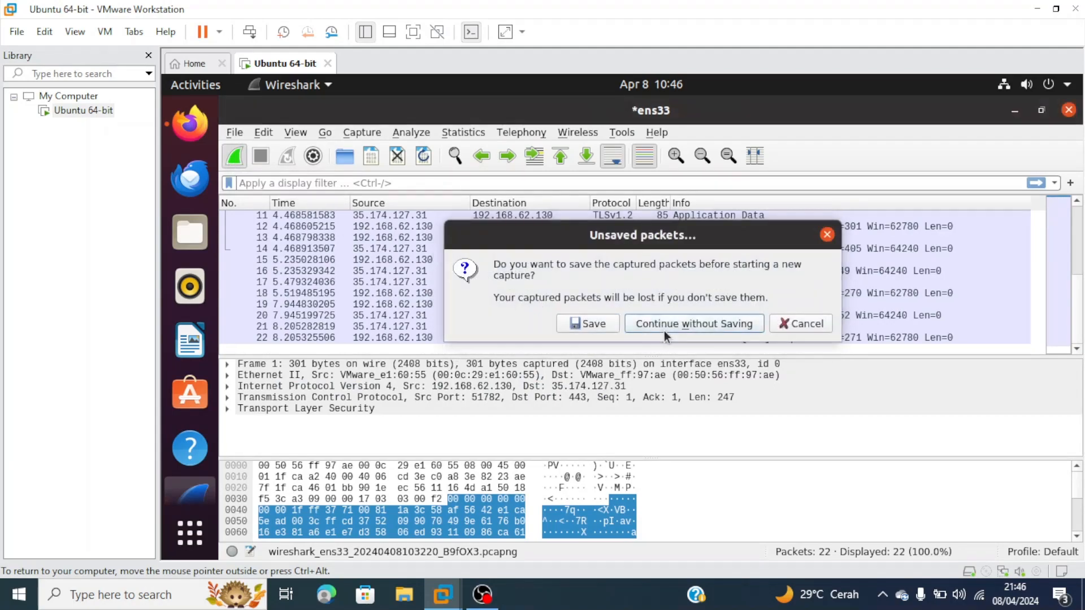
key(alt+Tab)
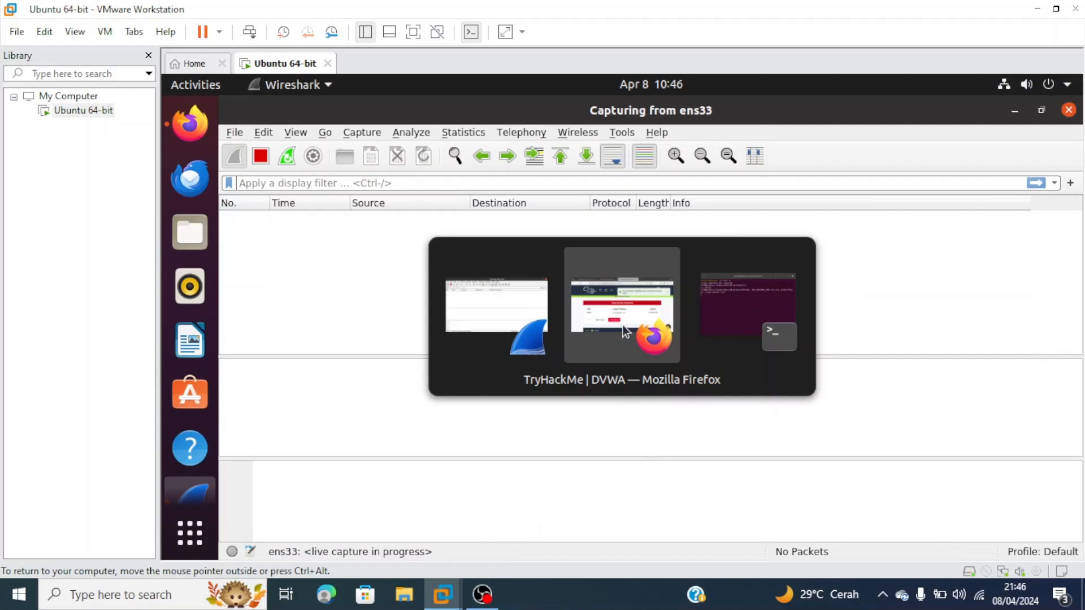
- Open a new terminal tab, then move and minimize the terminal to watch the live capture
key(alt+Tab)
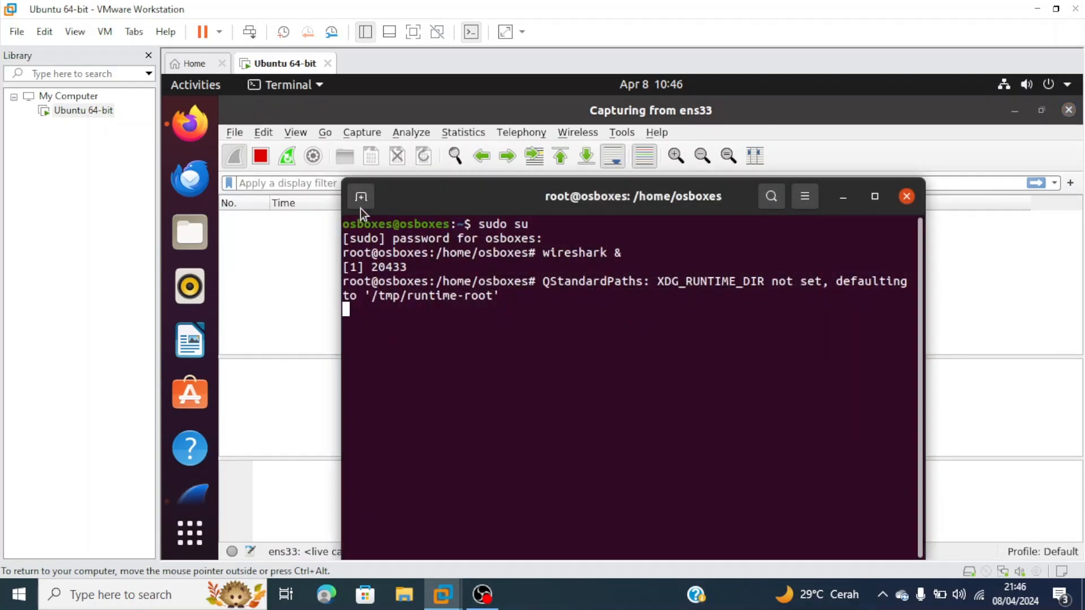
click(362, 199)
drag(489, 175, 535, 315)
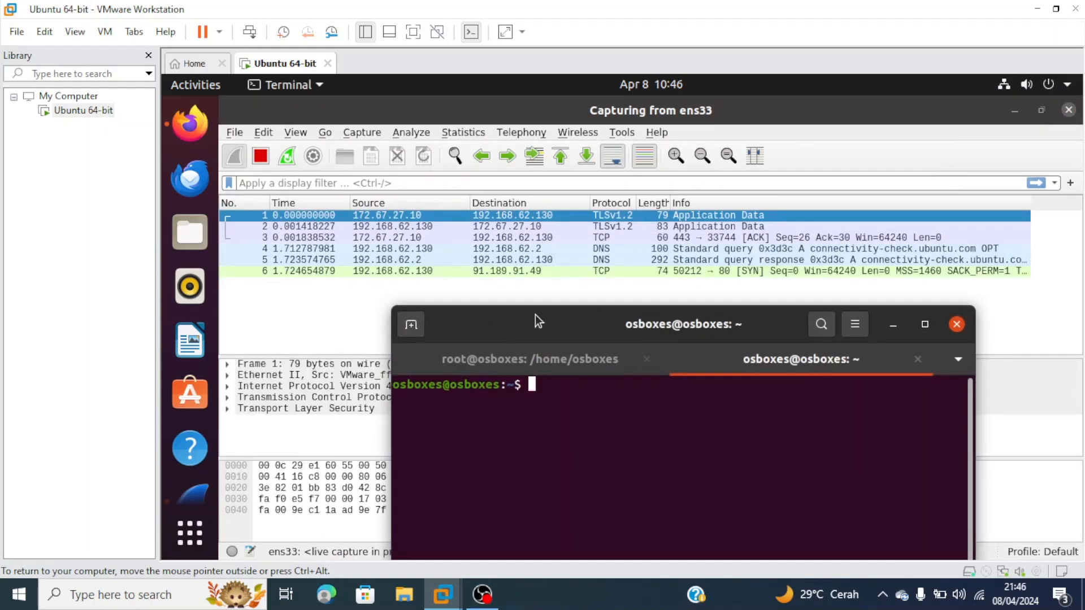
click(892, 325)
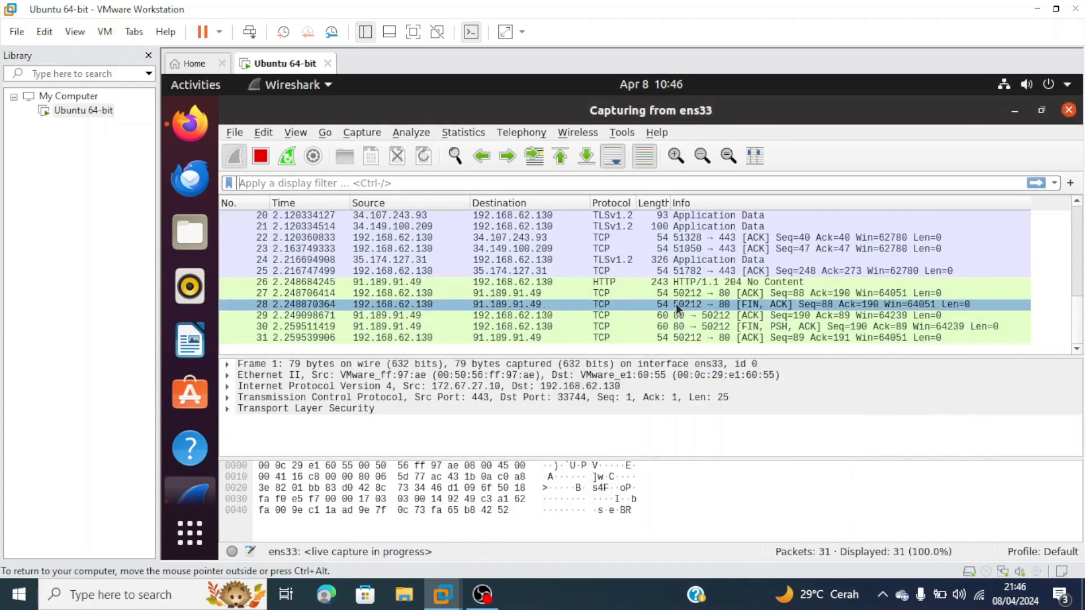
scroll(570, 259, up, 3)
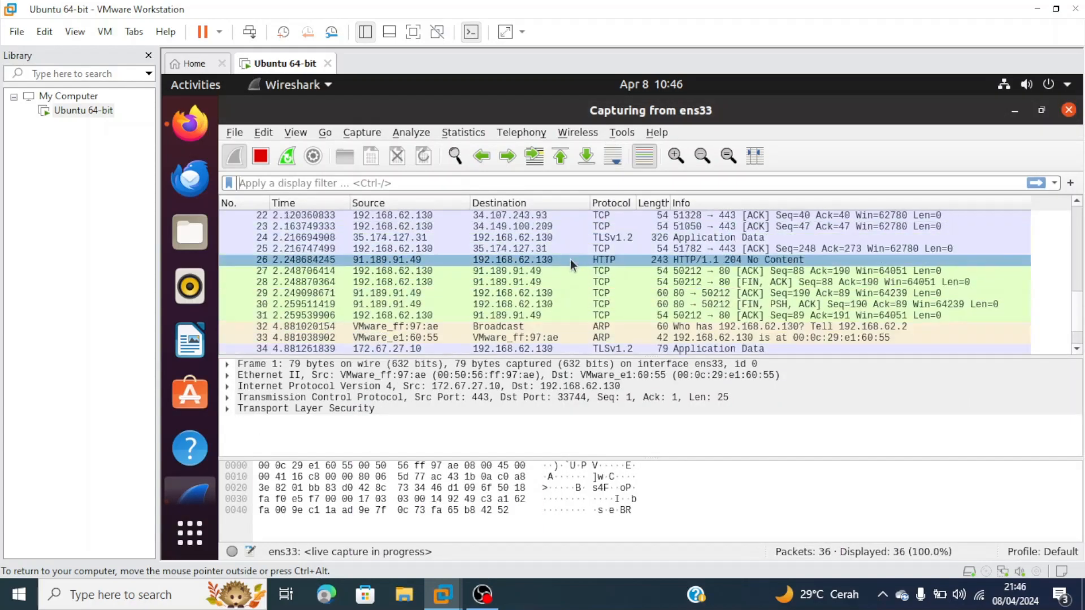
scroll(483, 257, down, 4)
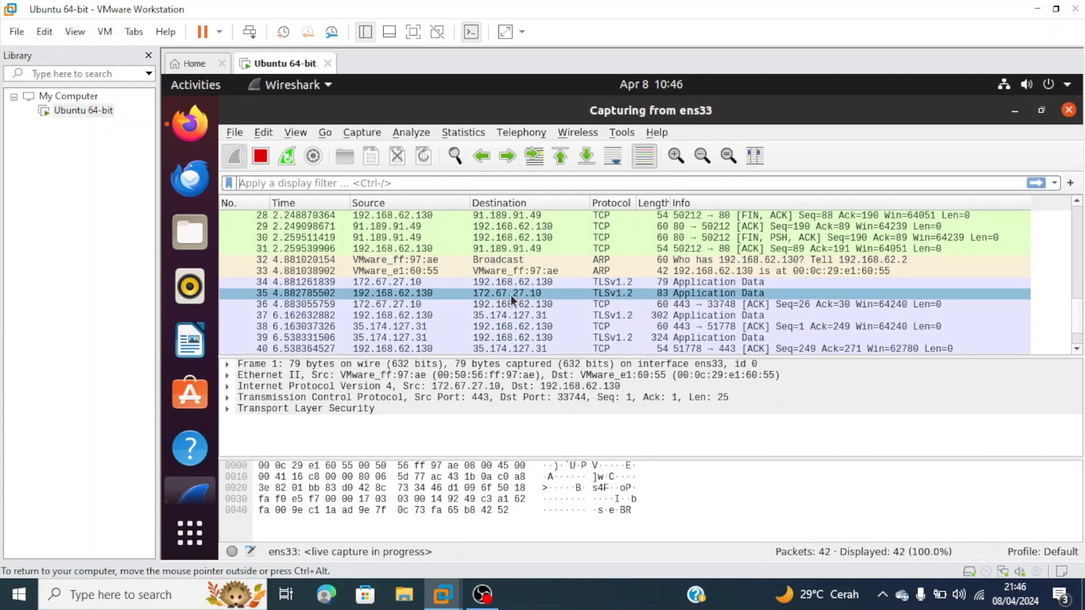
scroll(510, 295, up, 7)
scroll(476, 284, up, 2)
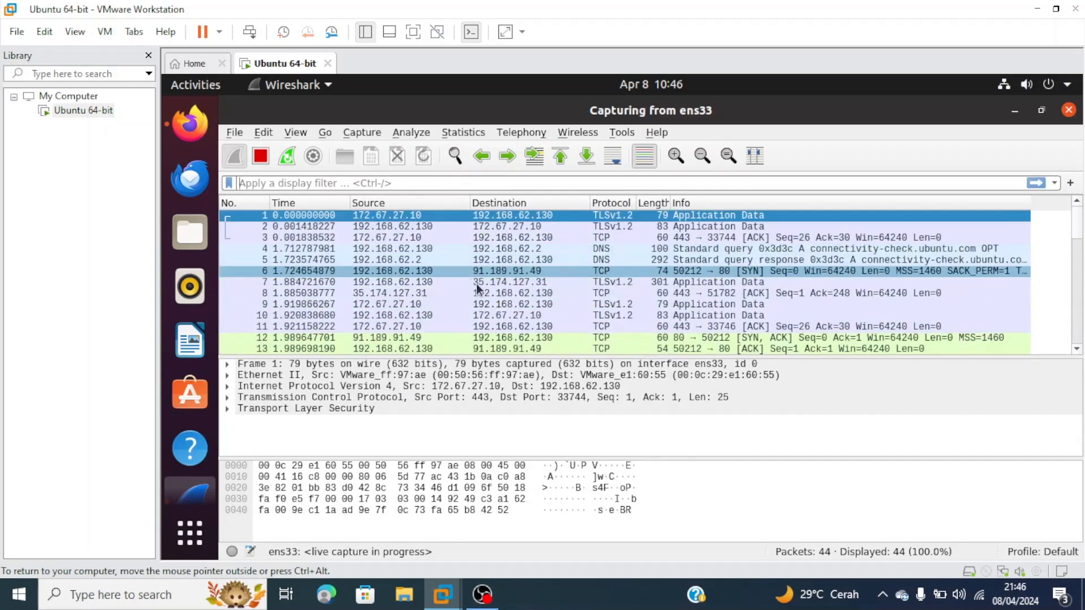
scroll(487, 287, down, 7)
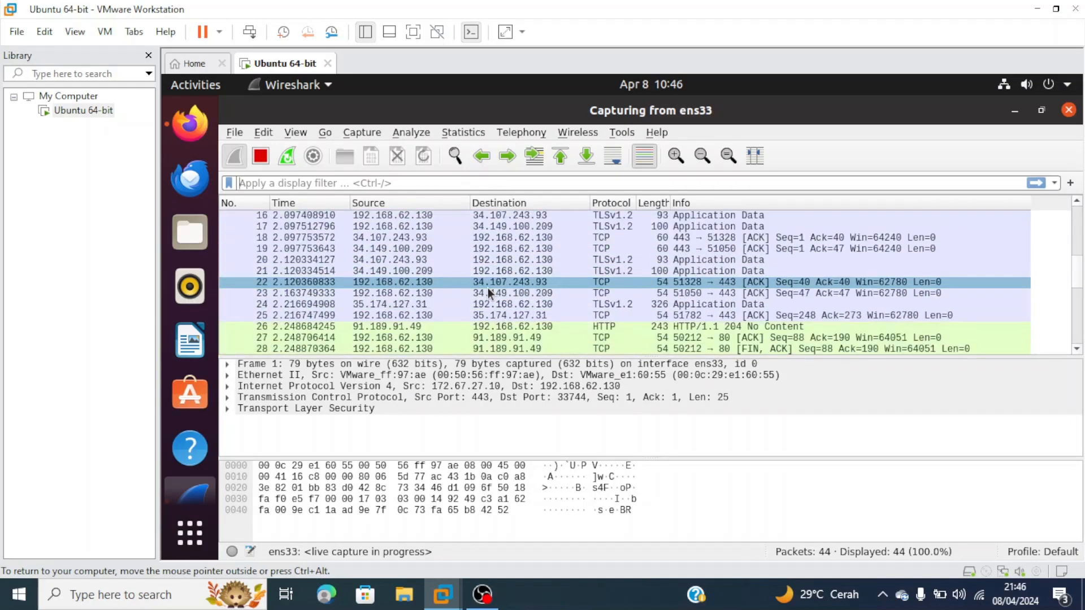
scroll(783, 303, down, 4)
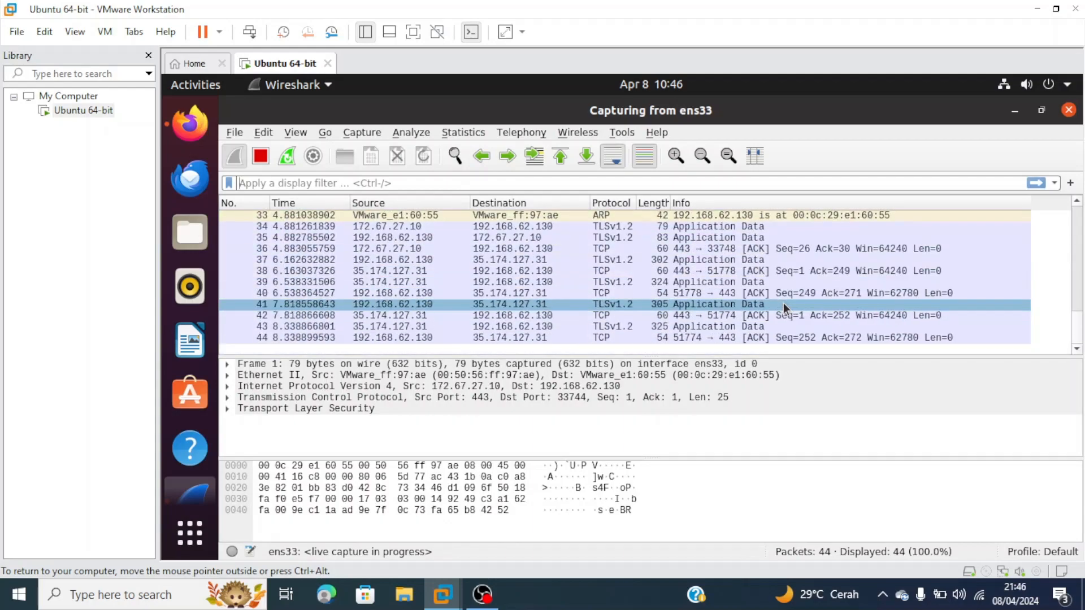
scroll(783, 302, up, 8)
scroll(783, 303, up, 3)
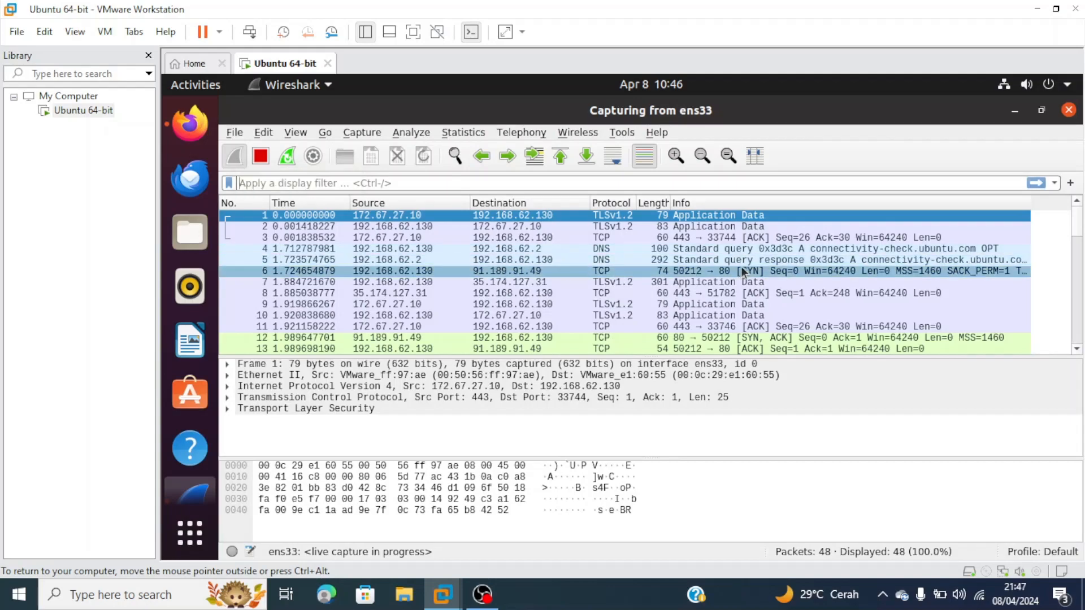
key(alt+Tab)
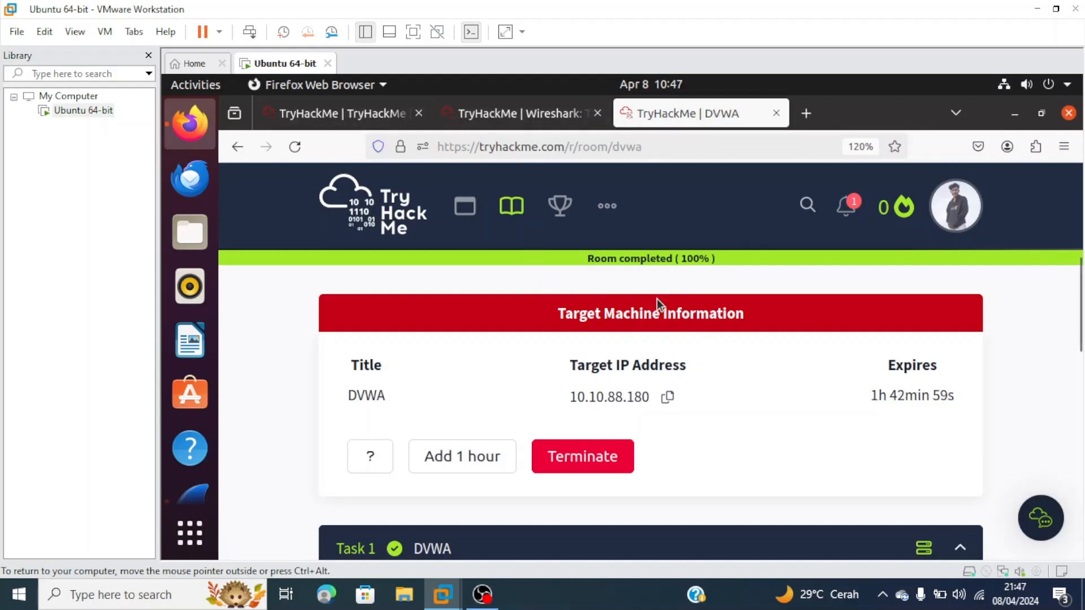
- Return to the 125-packet ens33 capture, enter VMware full screen, and bring the terminal forward
key(alt+Tab)
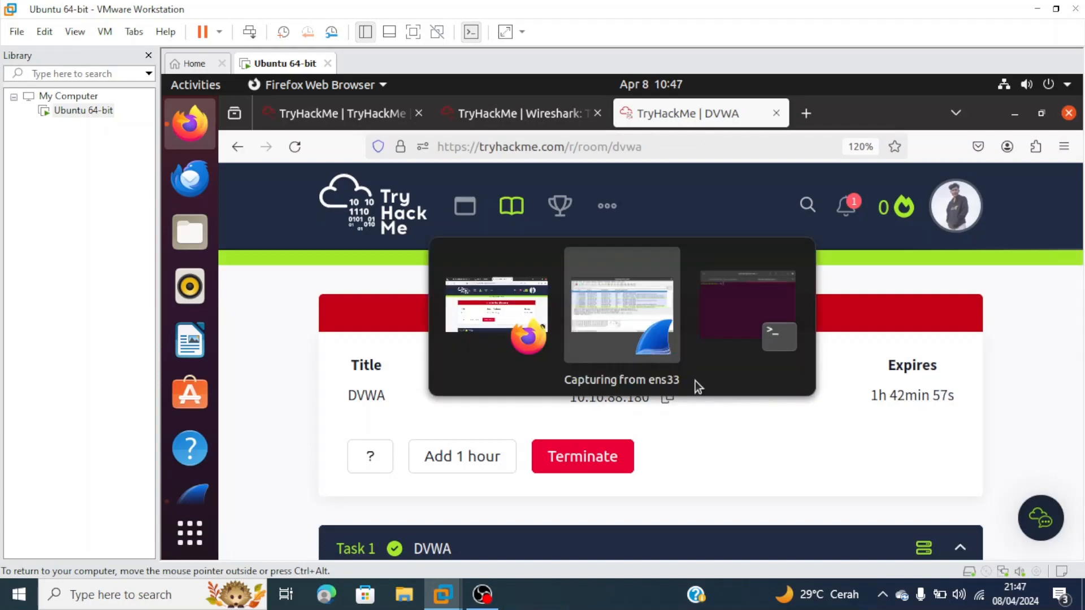
scroll(646, 285, down, 20)
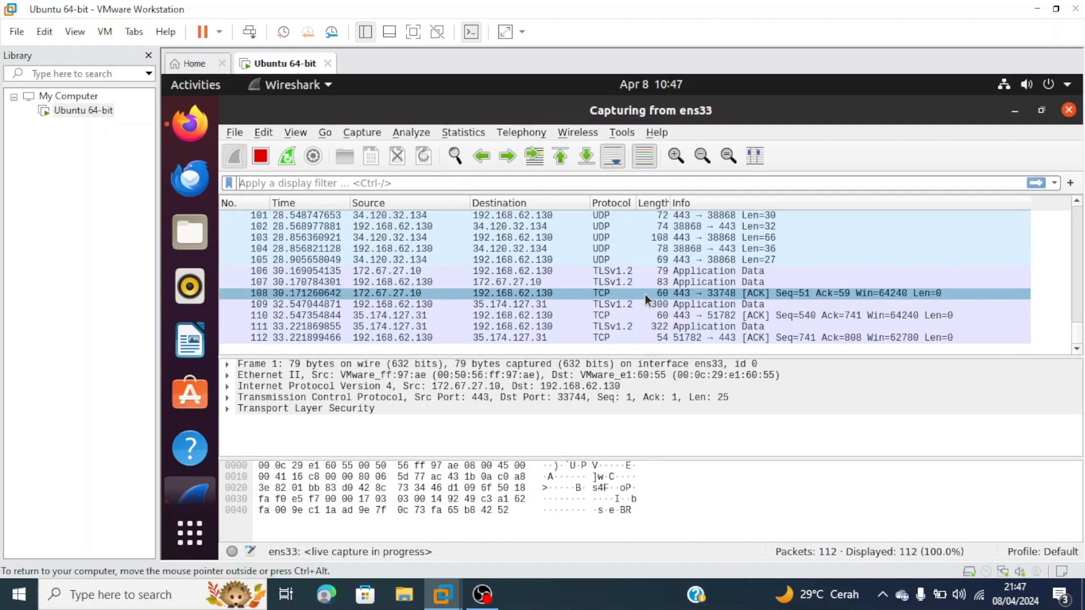
key(alt+Tab)
key(alt+Tab)
key(alt+Tab)
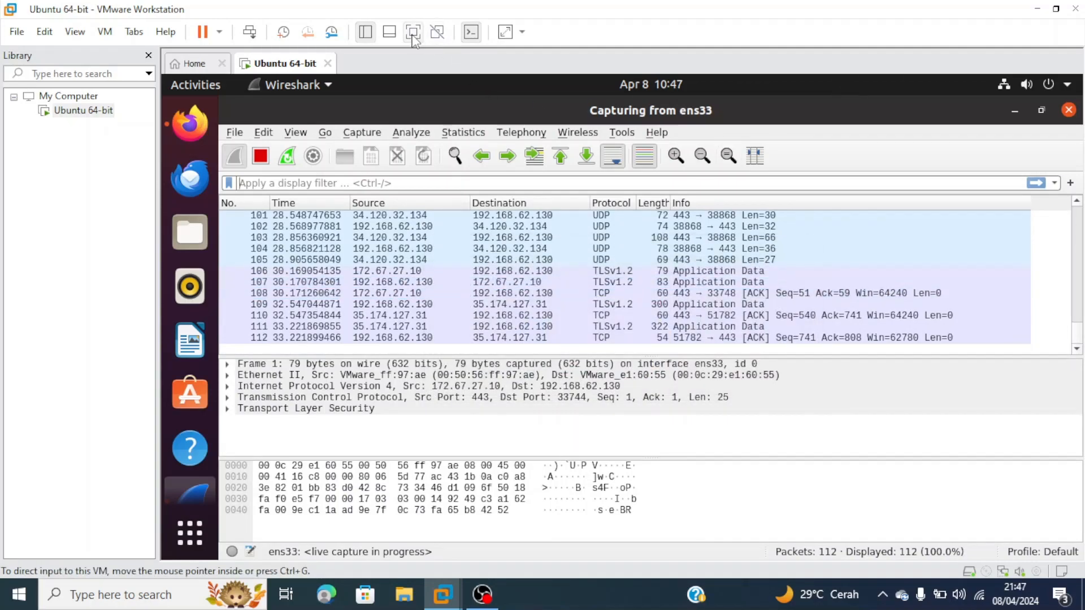
click(413, 31)
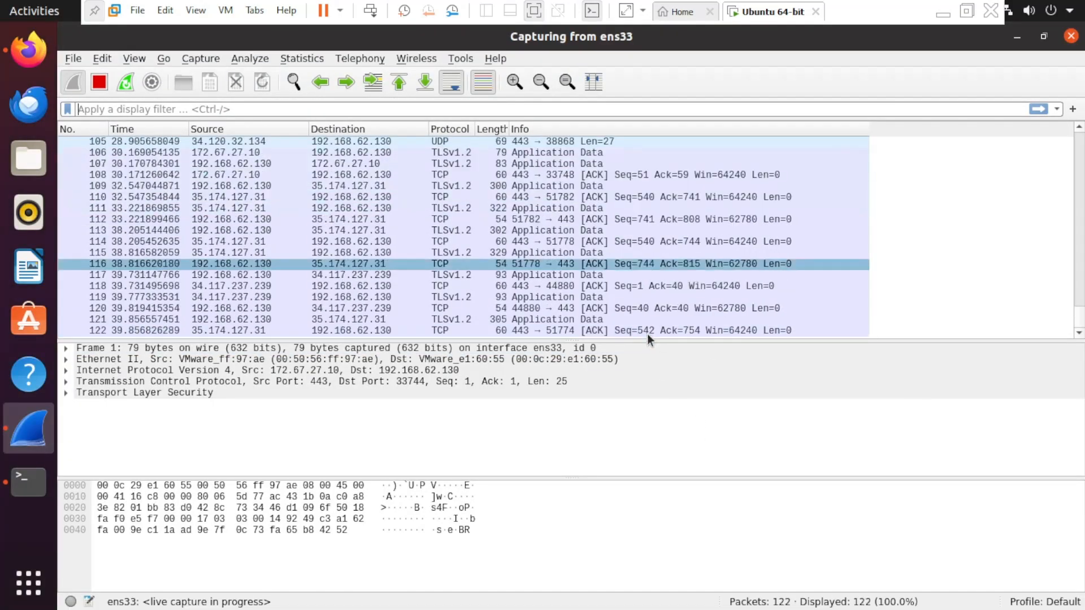
key(alt+Tab)
key(alt+Tab)
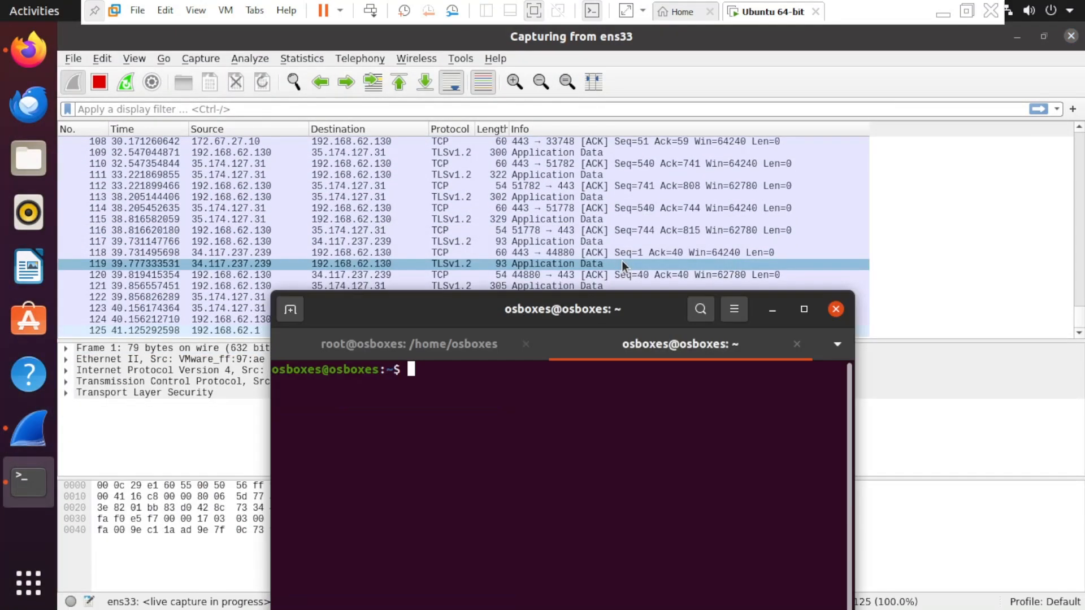
- Switch to a root shell with sudo su, entering the sudo password
drag(599, 311, 695, 206)
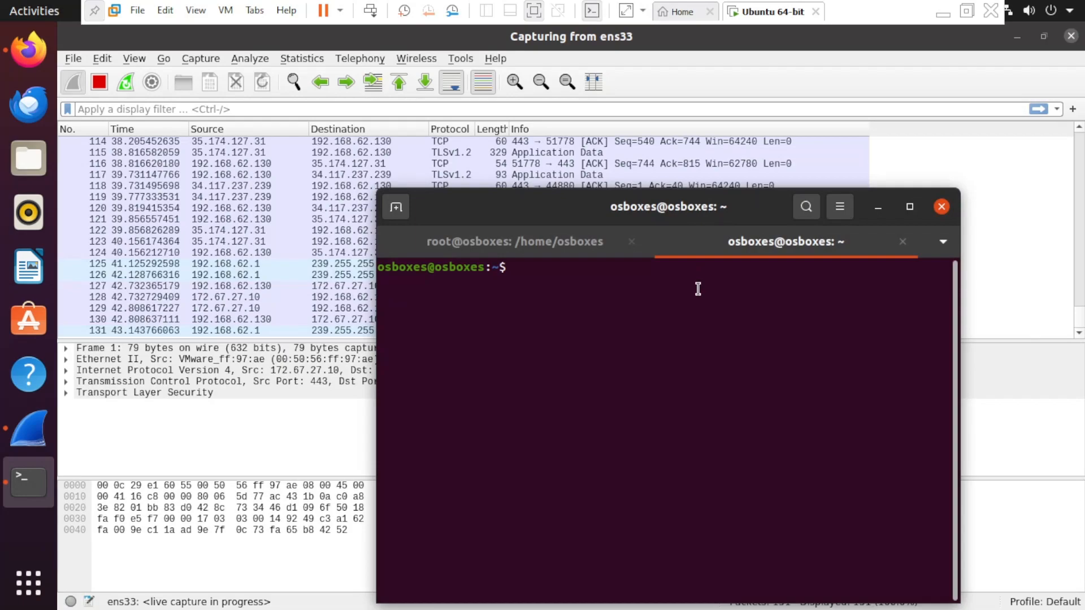
text(sudo su)
key(Return)
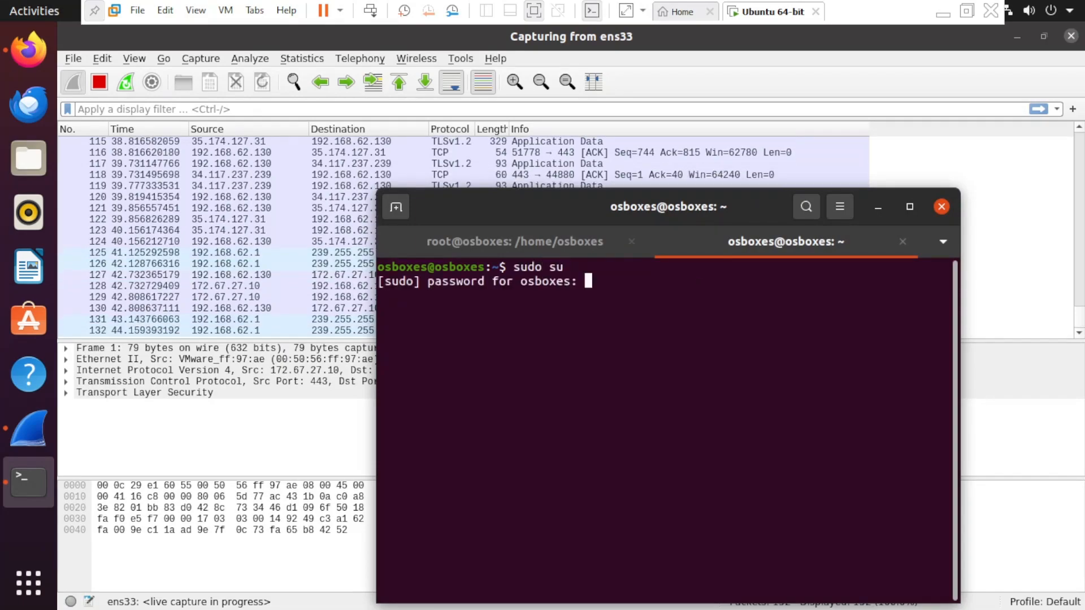
key(Return)
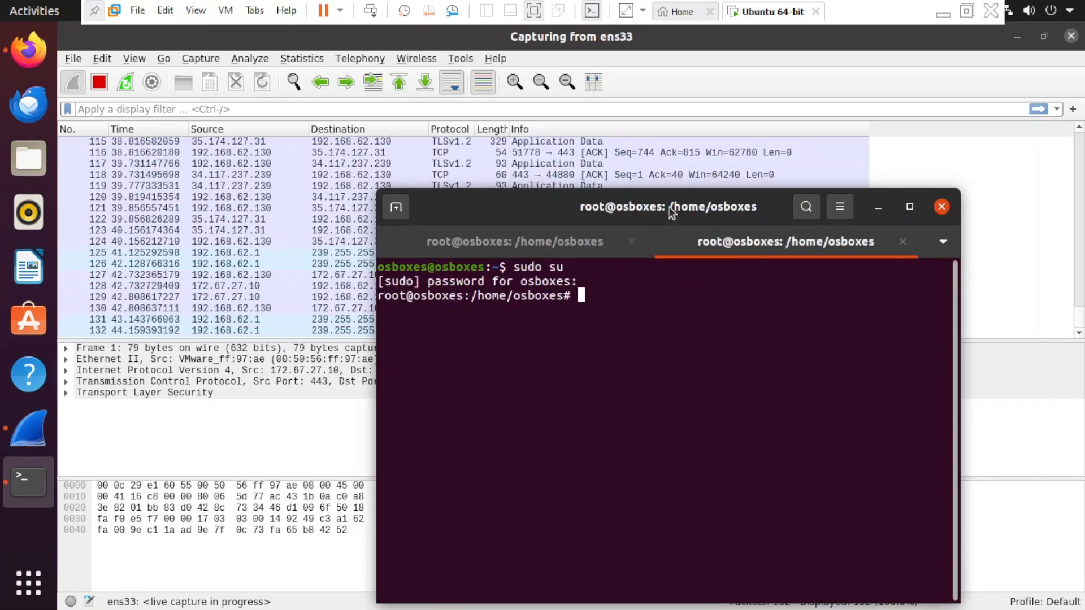
- Enter ping 10.10.88.180 at the root prompt without running it yet
drag(669, 217, 715, 214)
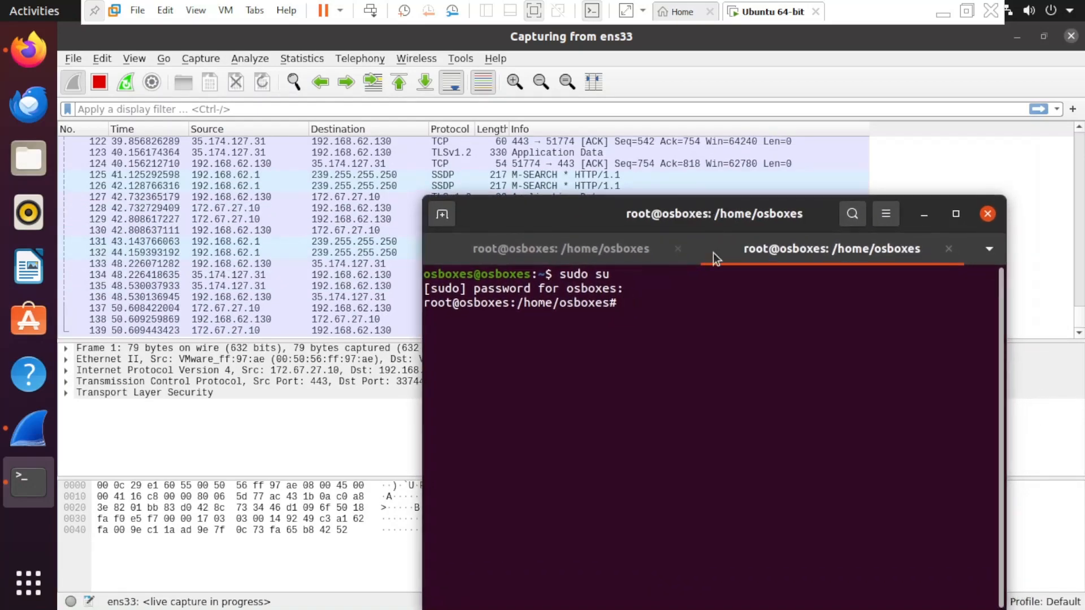
text(ping )
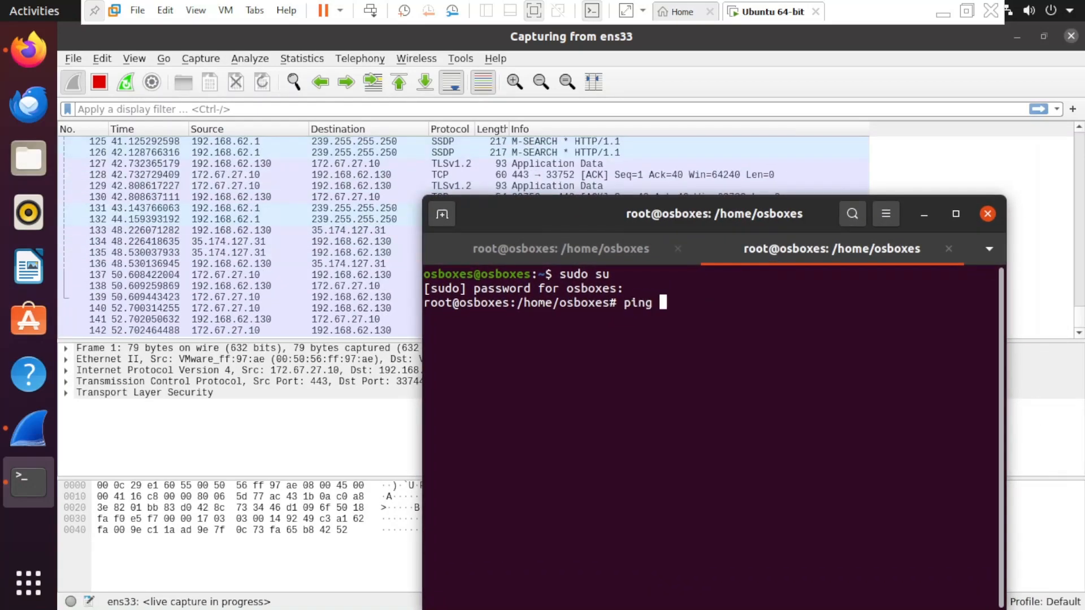
text(10.10.88.180)
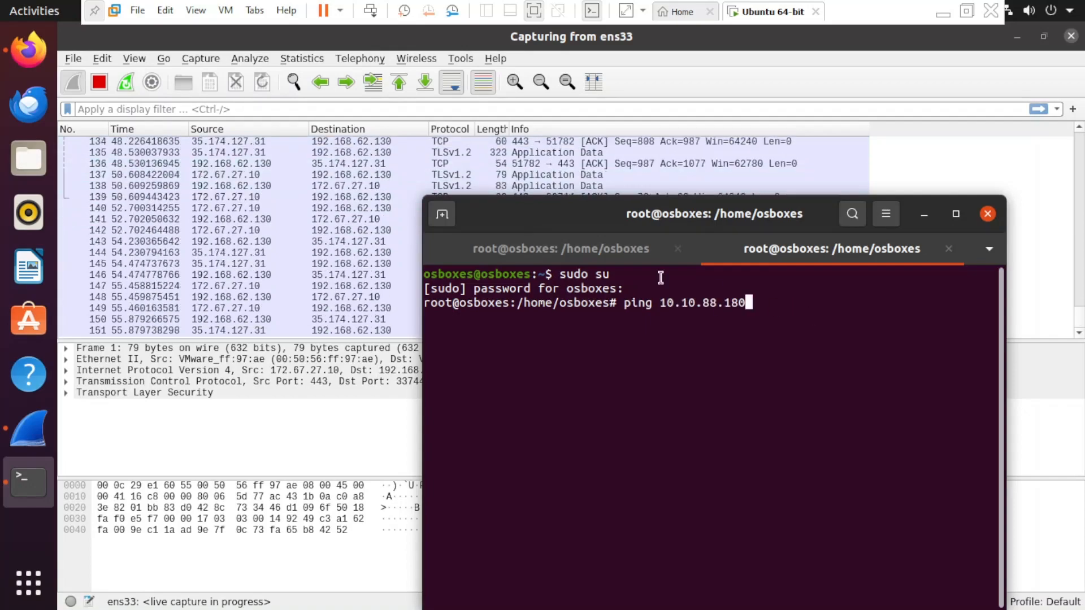
key(alt+Tab)
key(alt+Tab)
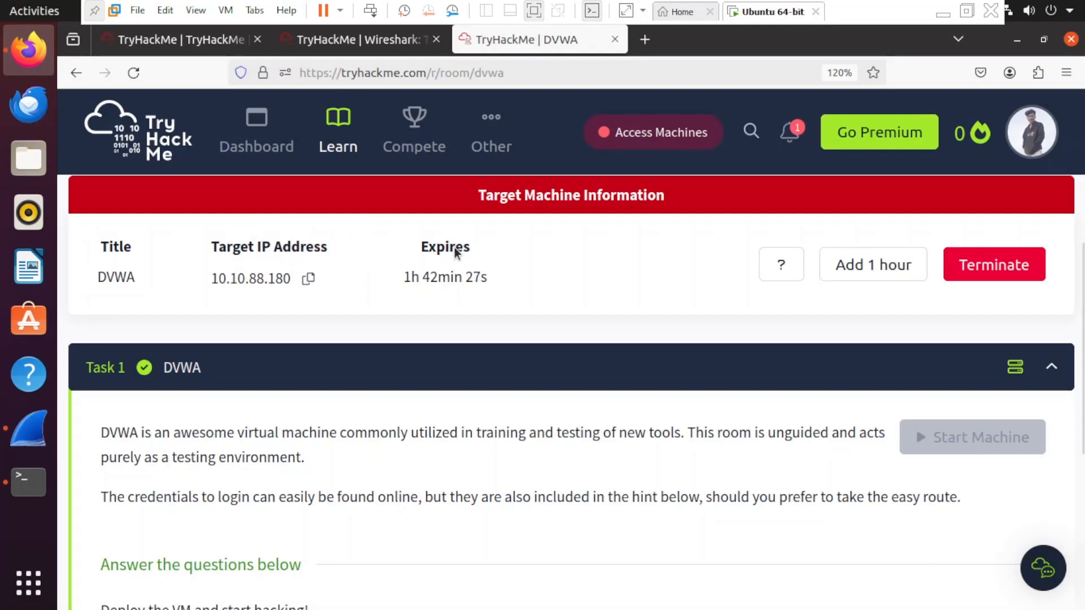
key(alt+Tab)
key(alt+Tab)
key(alt+Tab)
key(alt+Tab)
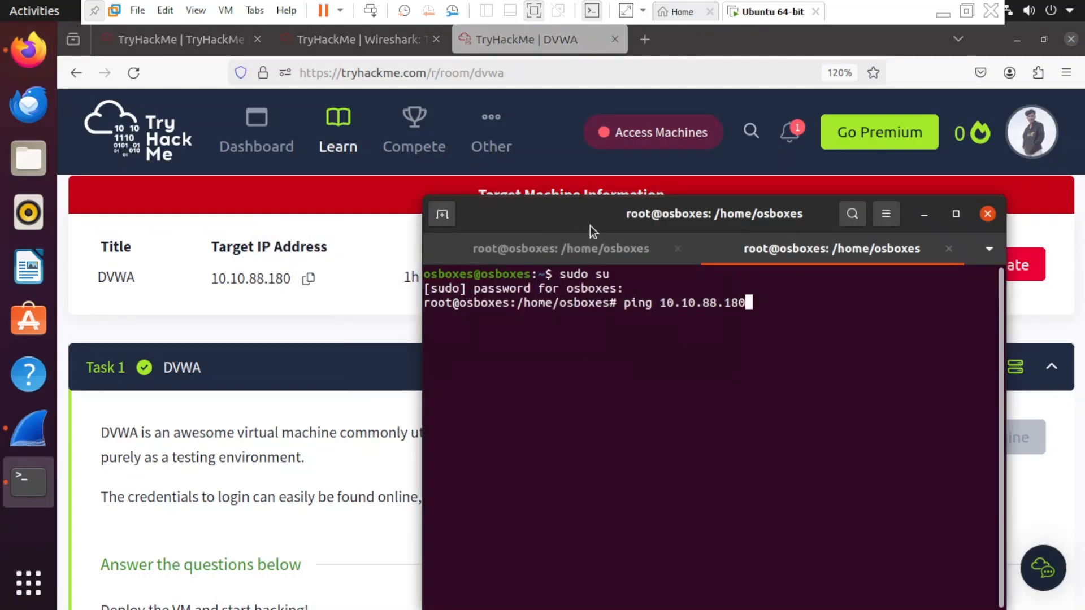
drag(624, 218, 625, 180)
key(alt+Tab)
key(alt+Tab)
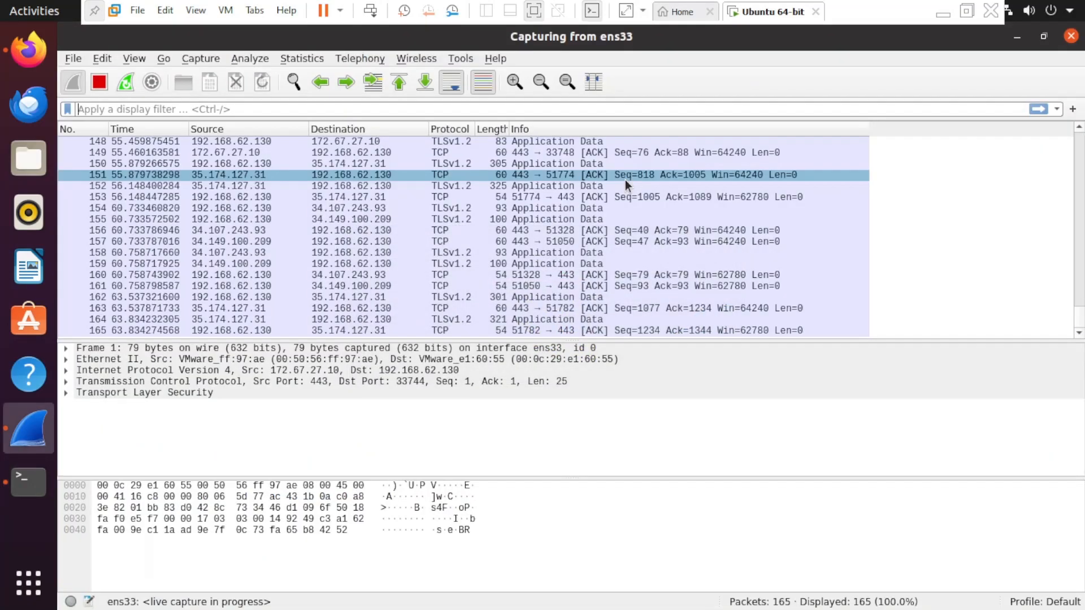
click(600, 195)
key(alt+Tab)
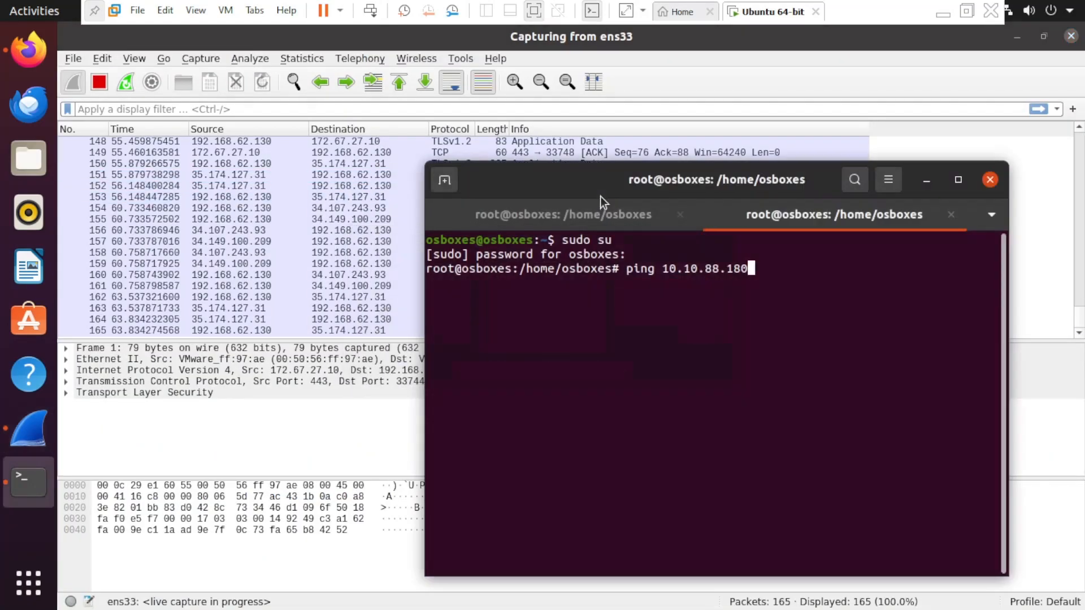
drag(672, 187, 658, 169)
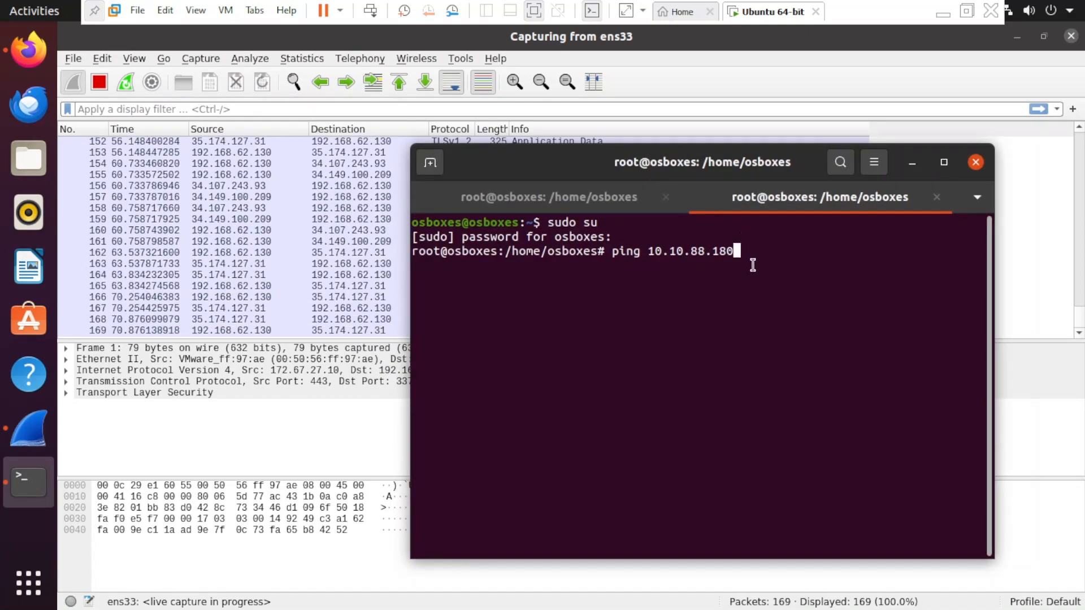
drag(746, 252, 612, 251)
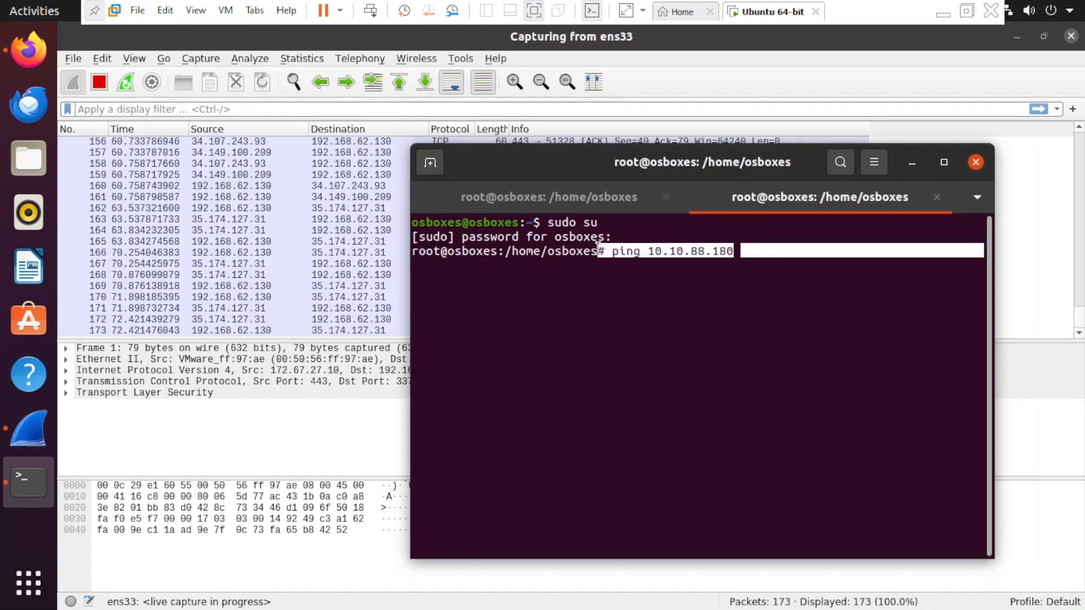
click(772, 257)
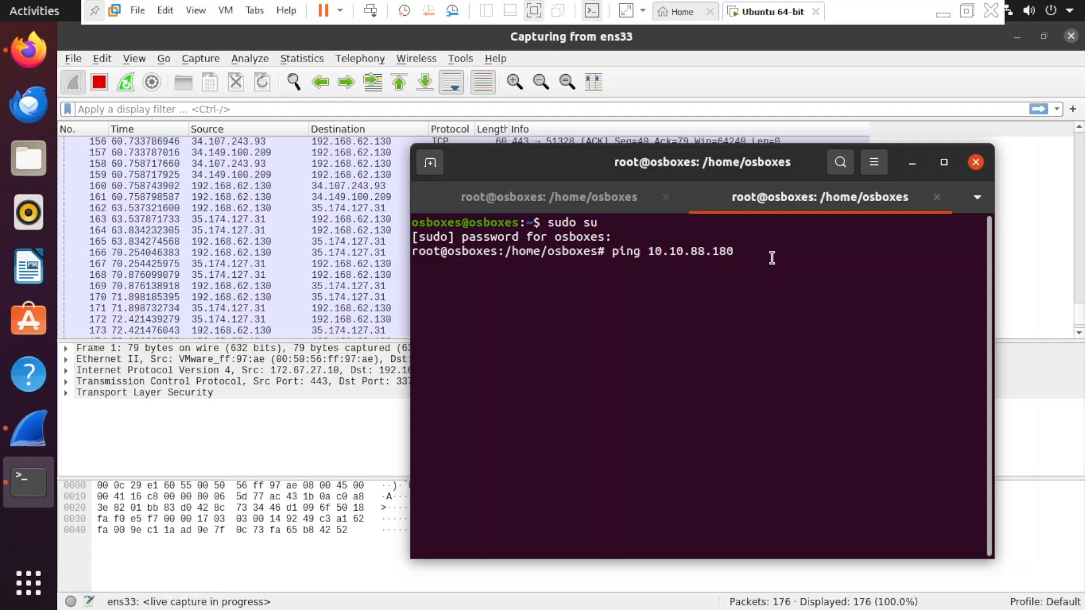
- Run the ping to 10.10.88.180 and stop it after 16/16 replies, 0% loss, avg rtt 211.517 ms
key(Return)
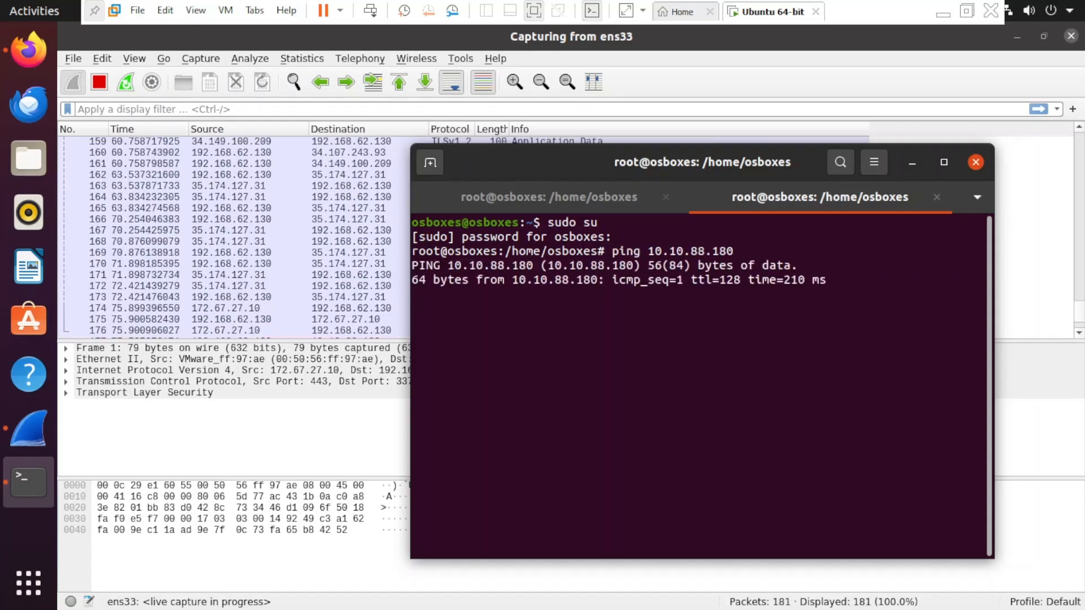
drag(681, 165, 689, 156)
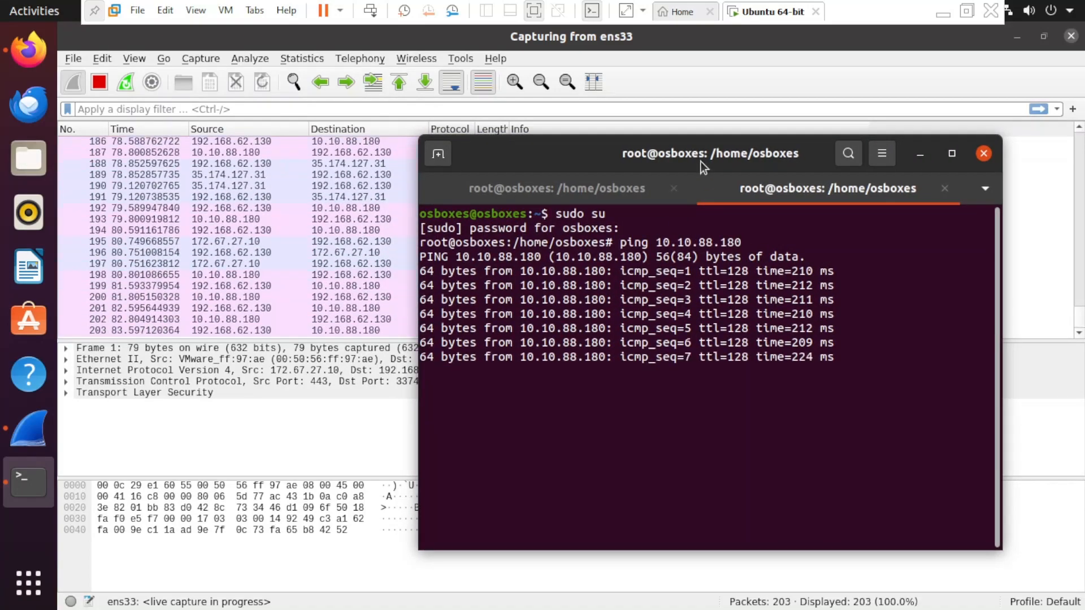
drag(700, 161, 685, 204)
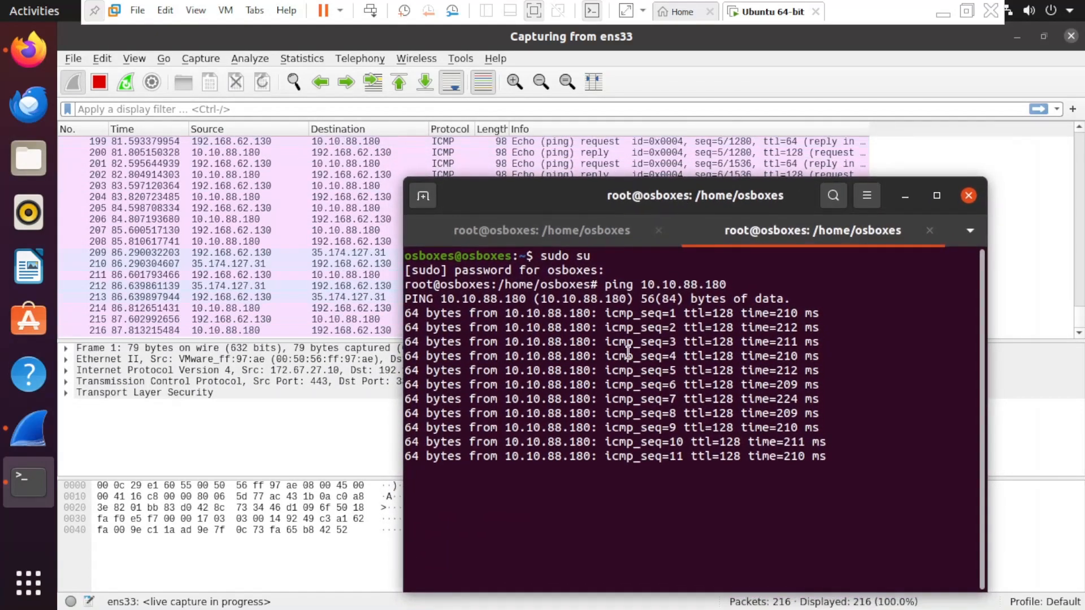
drag(605, 315, 648, 317)
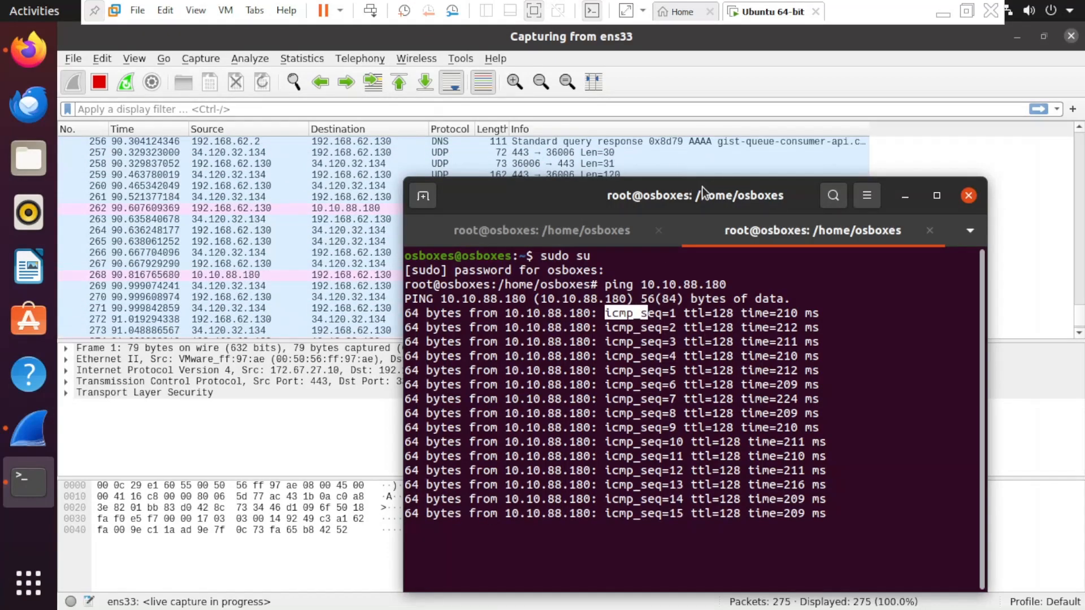
key(ctrl+c)
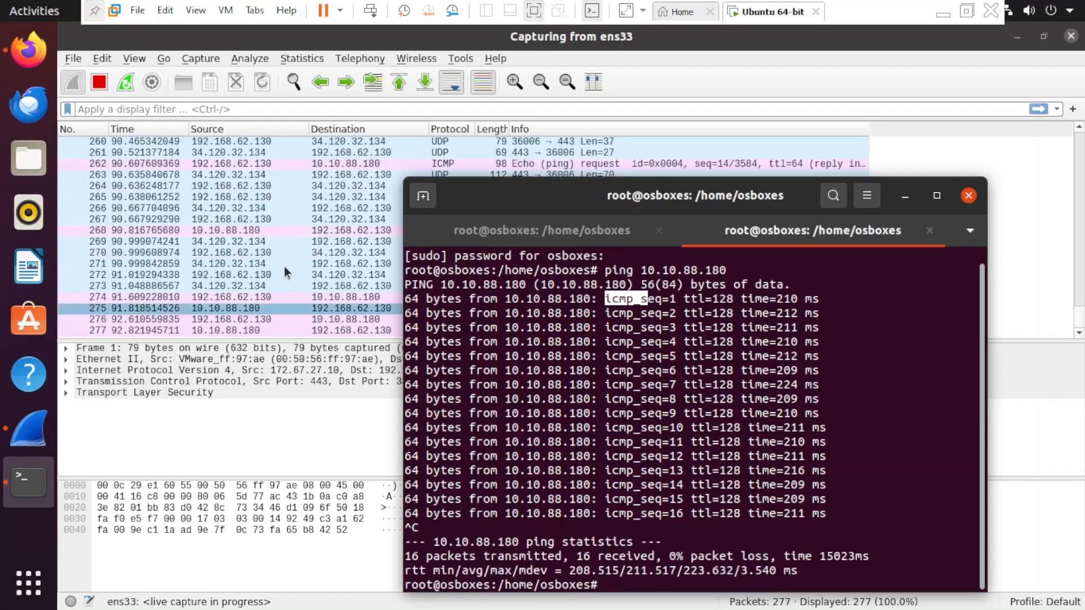
- Stop the capture at 281 packets and view packet 274, a 98-byte ICMP echo request to 10.10.88.180
click(101, 82)
click(305, 186)
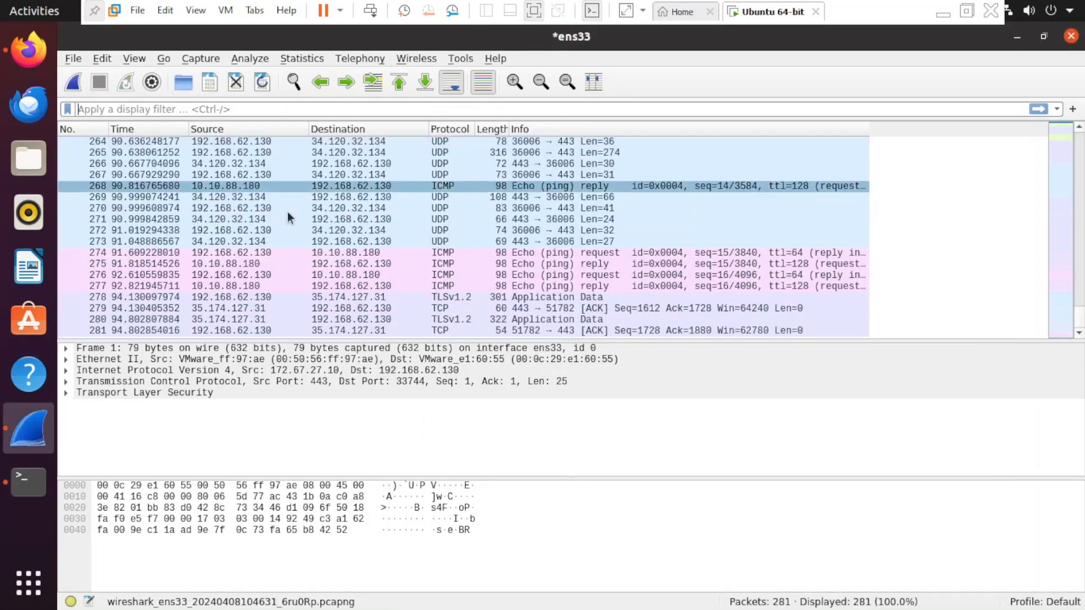
scroll(306, 225, up, 1)
scroll(306, 225, down, 6)
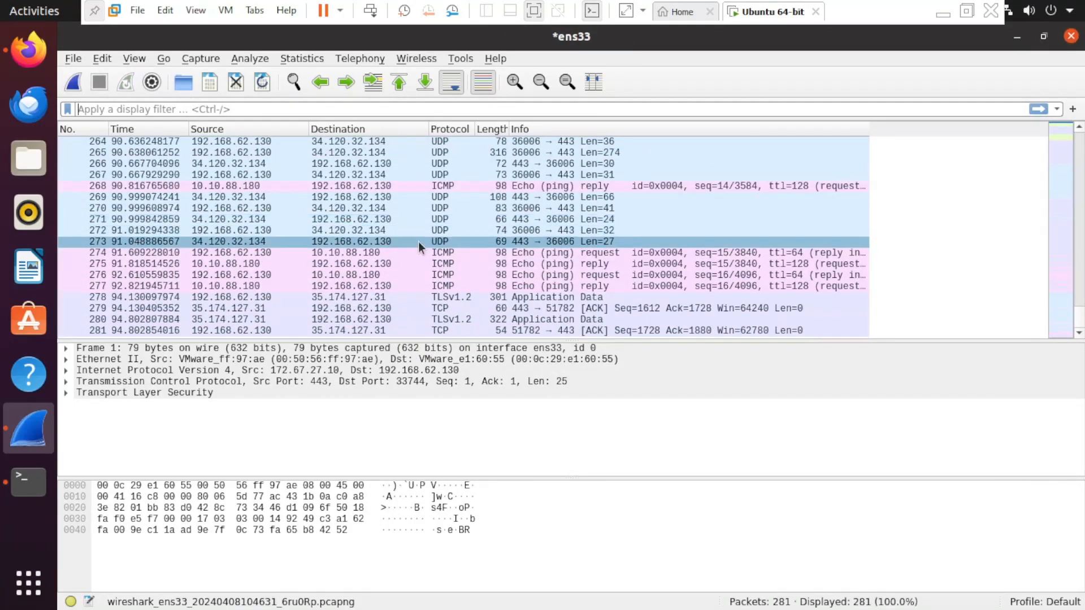
scroll(418, 241, up, 7)
scroll(418, 241, up, 4)
scroll(419, 242, down, 11)
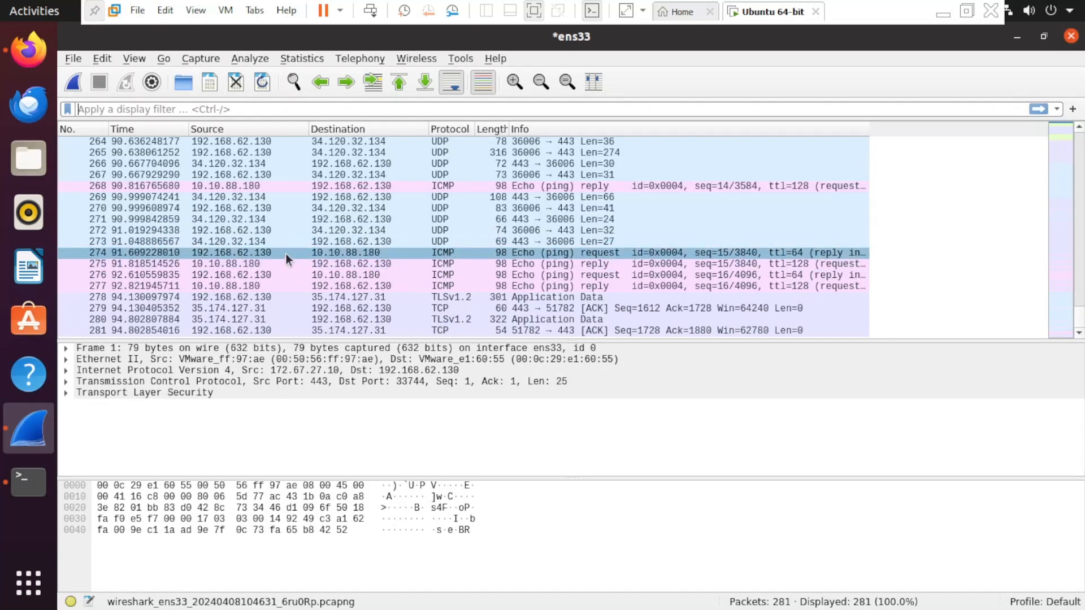
click(290, 252)
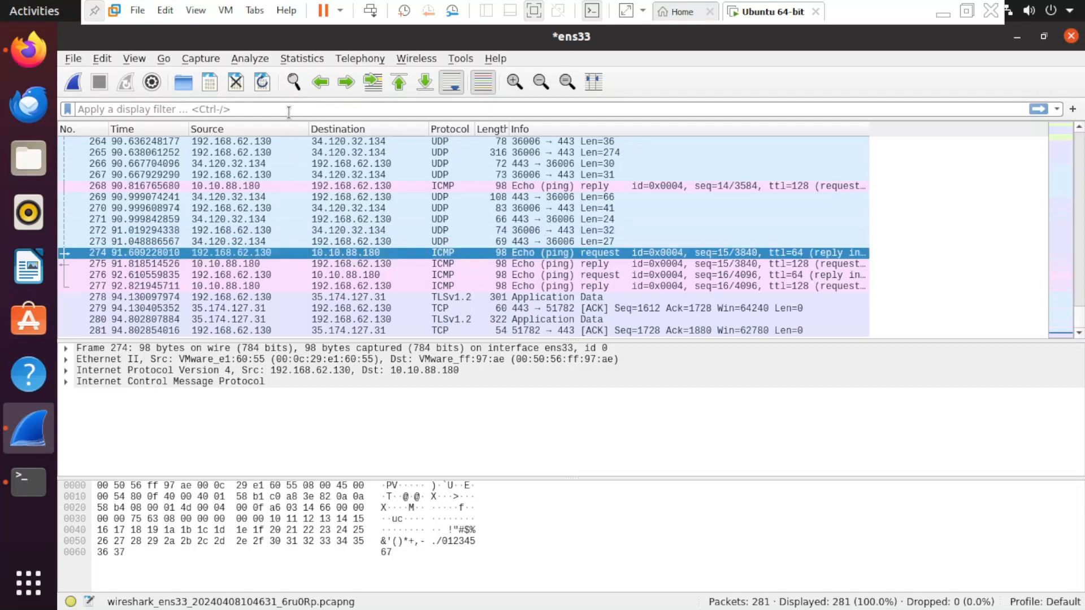
- Apply the icmp display filter, leaving 32 of 281 packets, then return to the terminal
click(312, 105)
text(icmp)
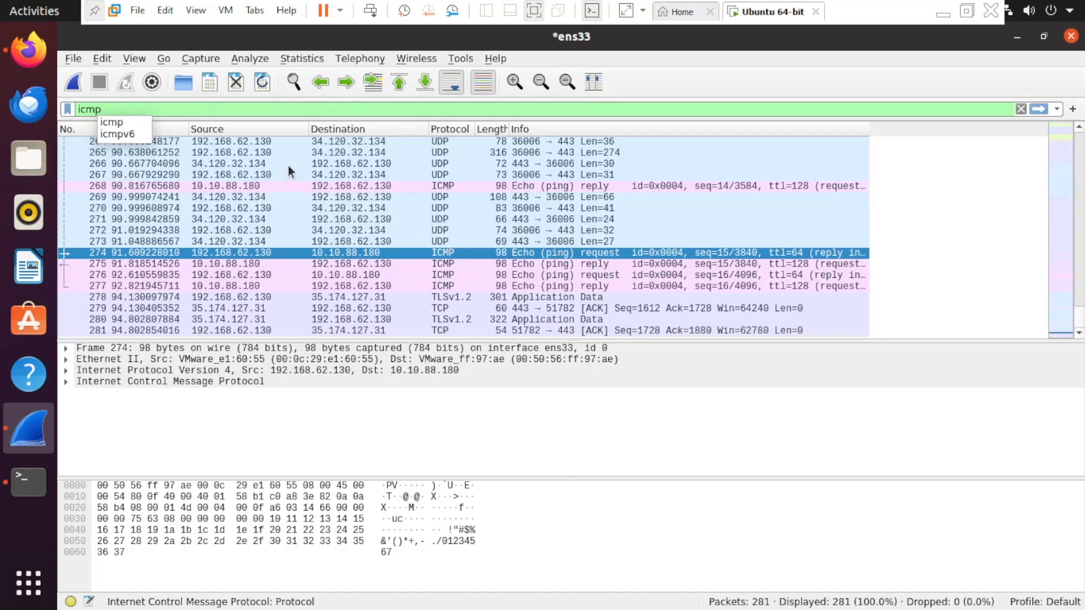
key(Return)
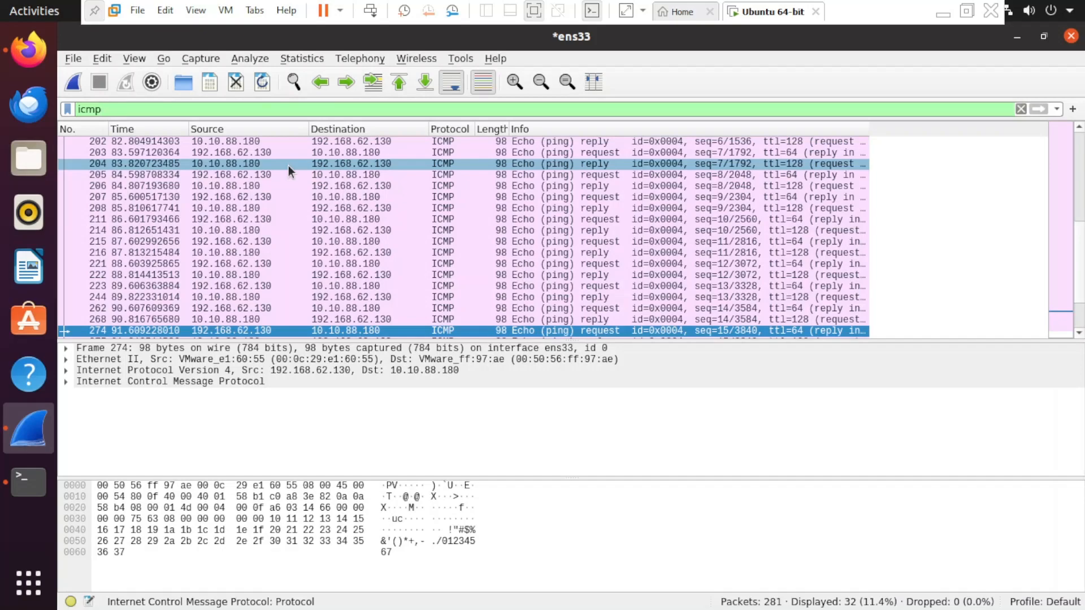
scroll(395, 232, up, 2)
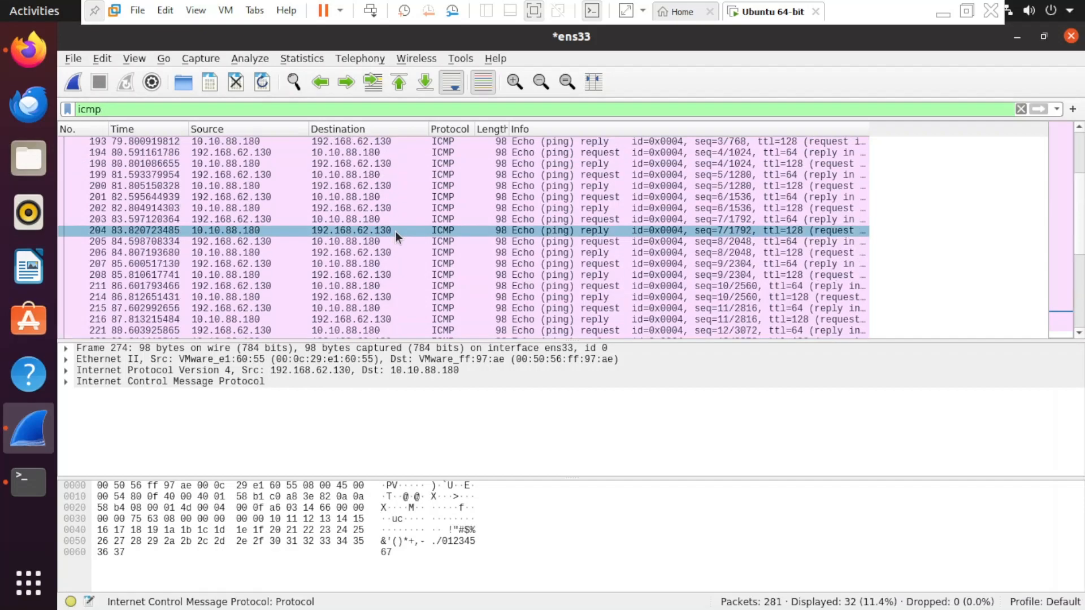
scroll(429, 255, down, 3)
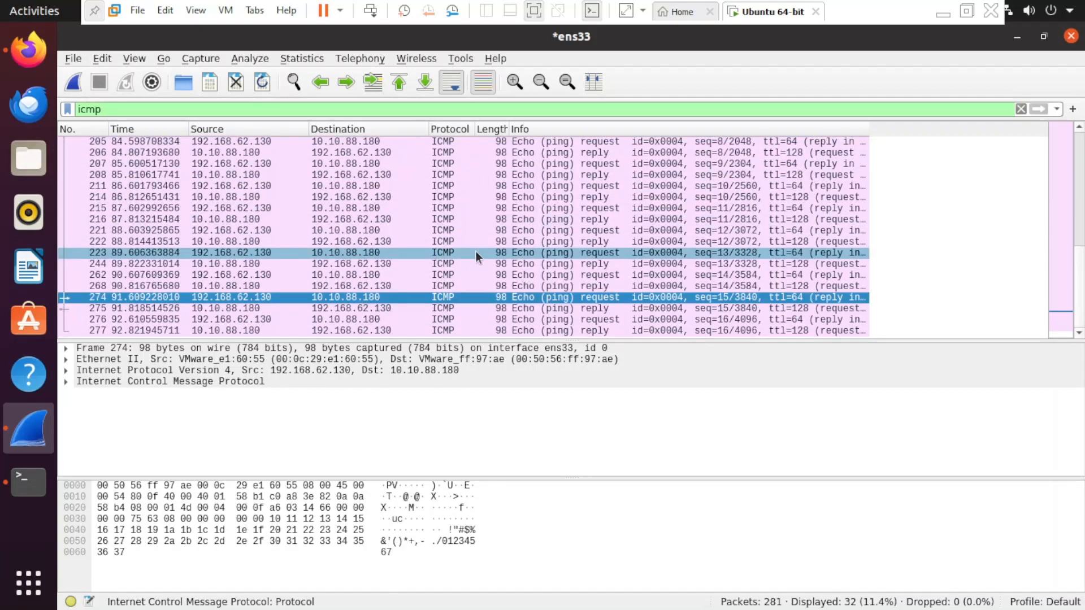
scroll(476, 251, up, 5)
scroll(476, 250, down, 5)
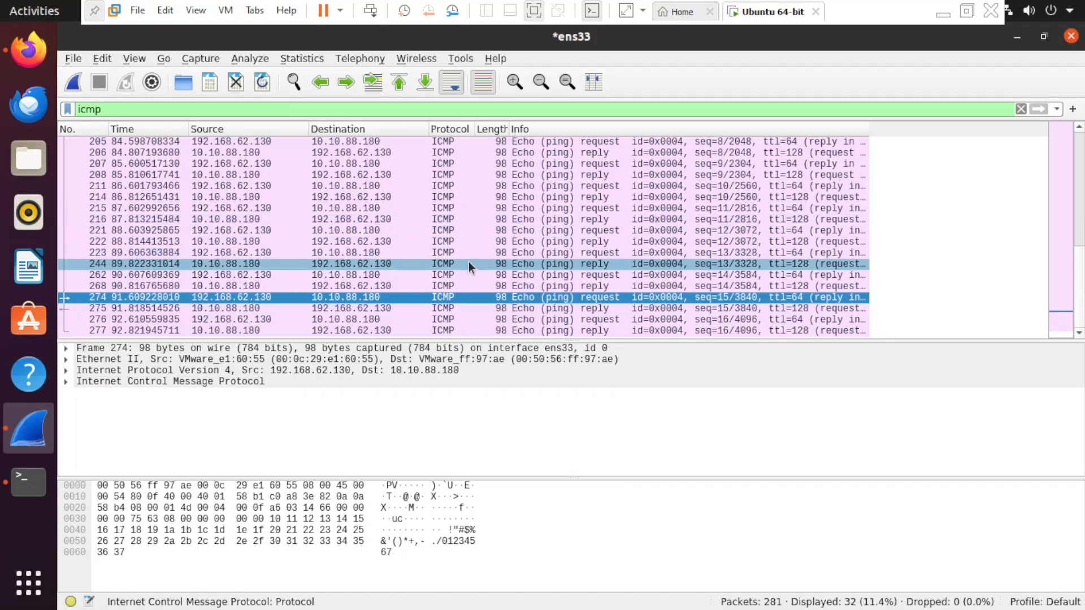
key(alt+Tab)
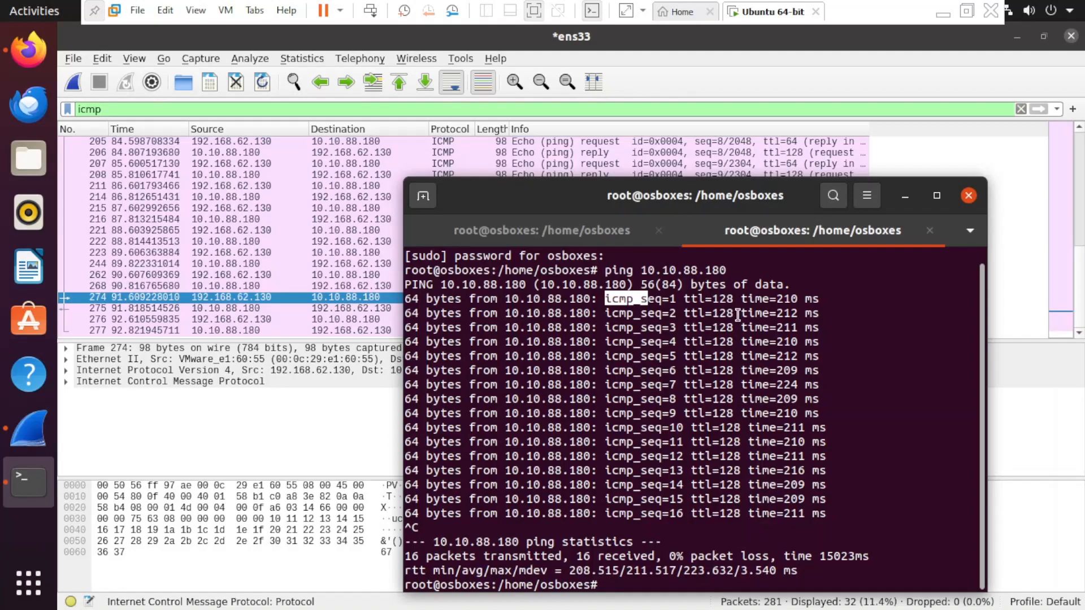
- Examine ICMP echo request frames 215 and 262 in the packet details
click(904, 195)
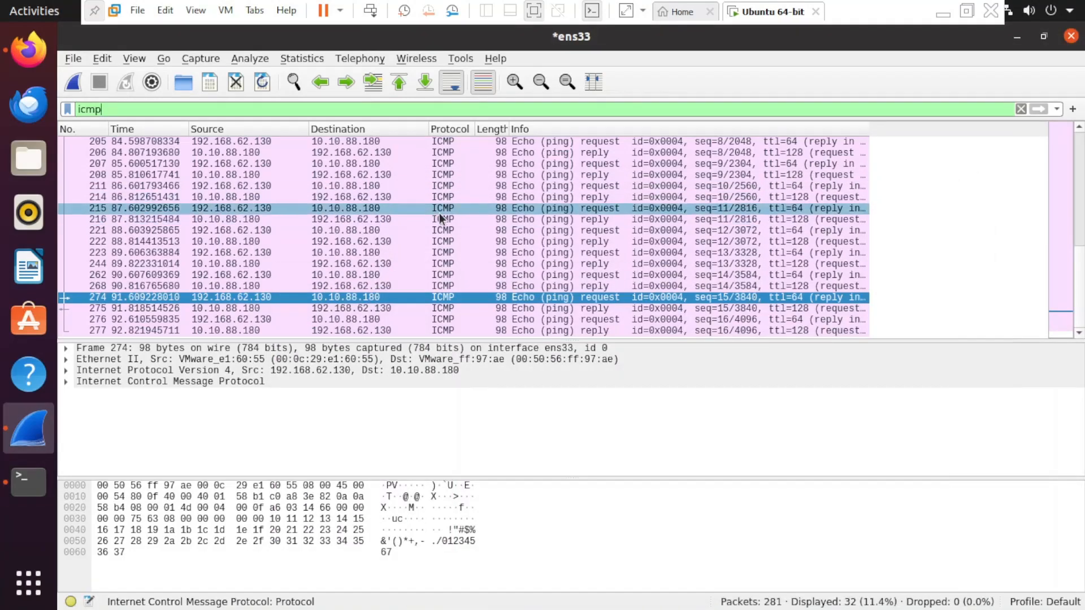
click(436, 208)
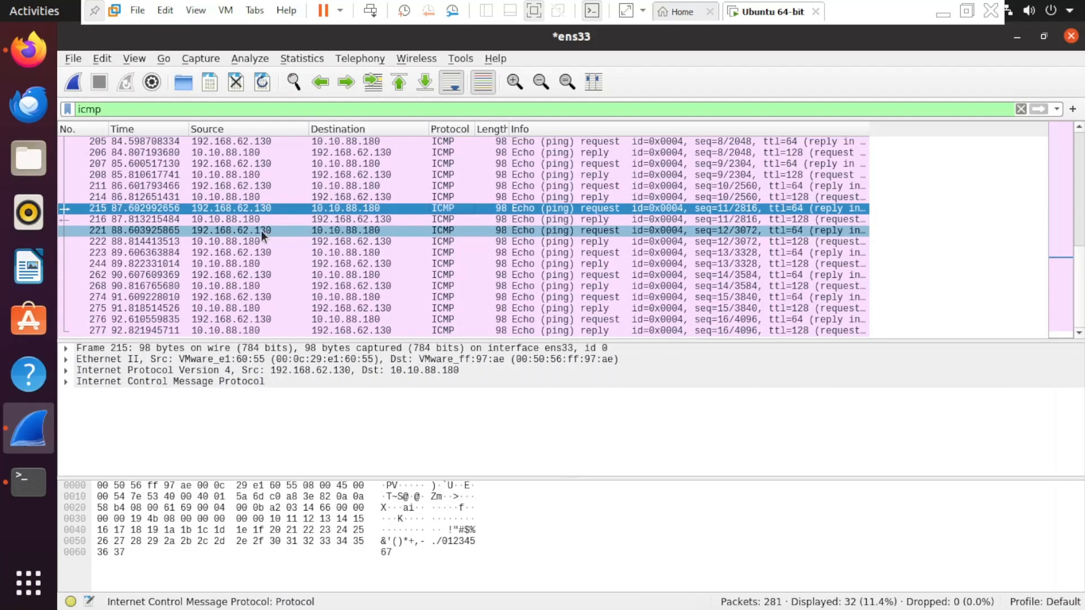
click(277, 272)
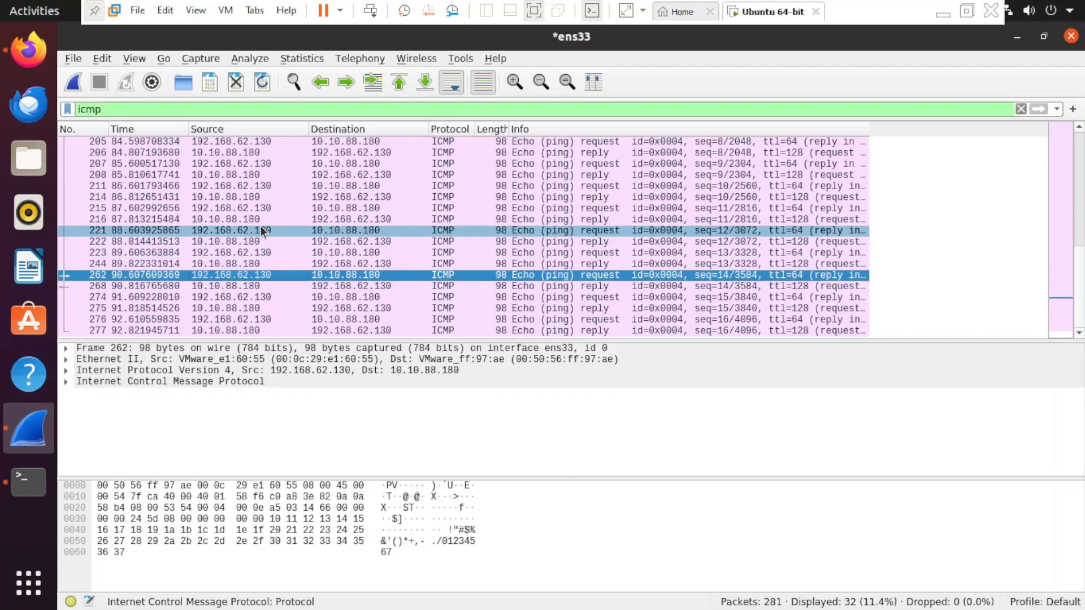
key(alt+Tab)
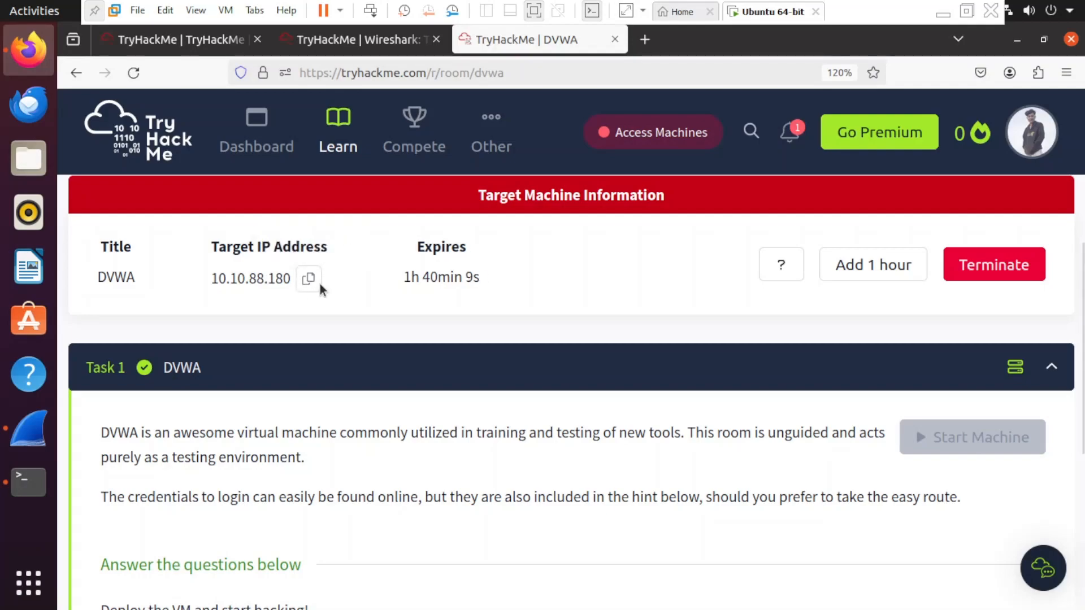
key(alt+Tab)
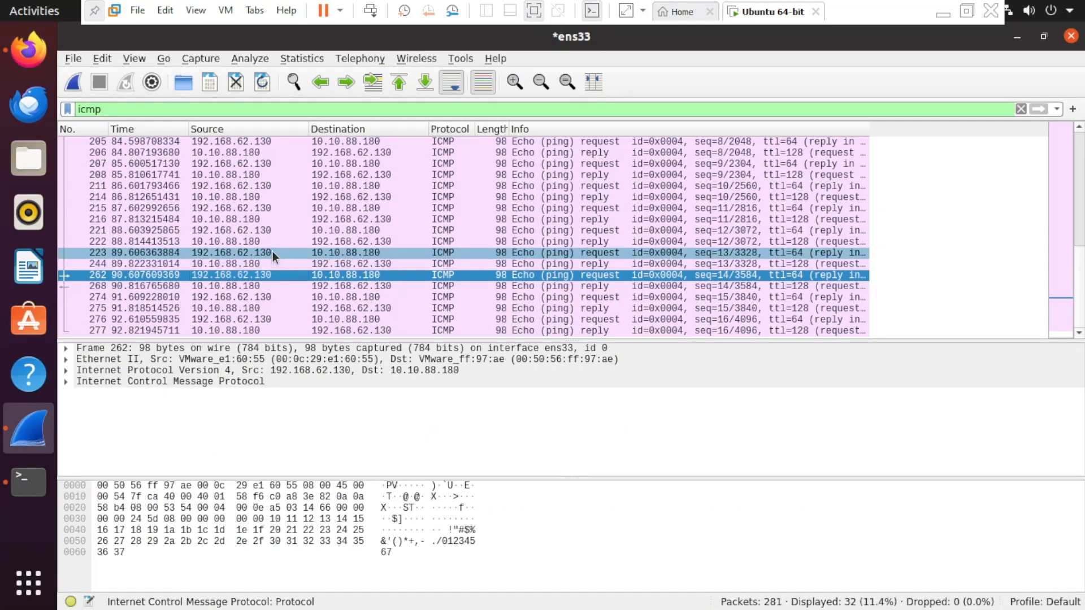
- Examine request frames 223 and 215, then echo reply frame 216 (seq 11) from 10.10.88.180
click(266, 252)
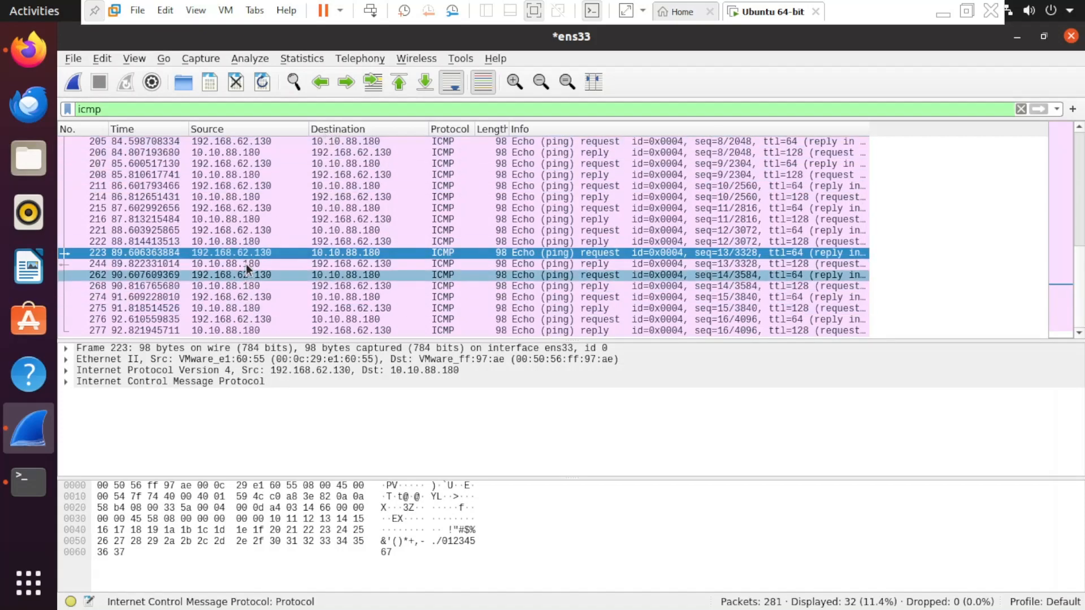
click(273, 208)
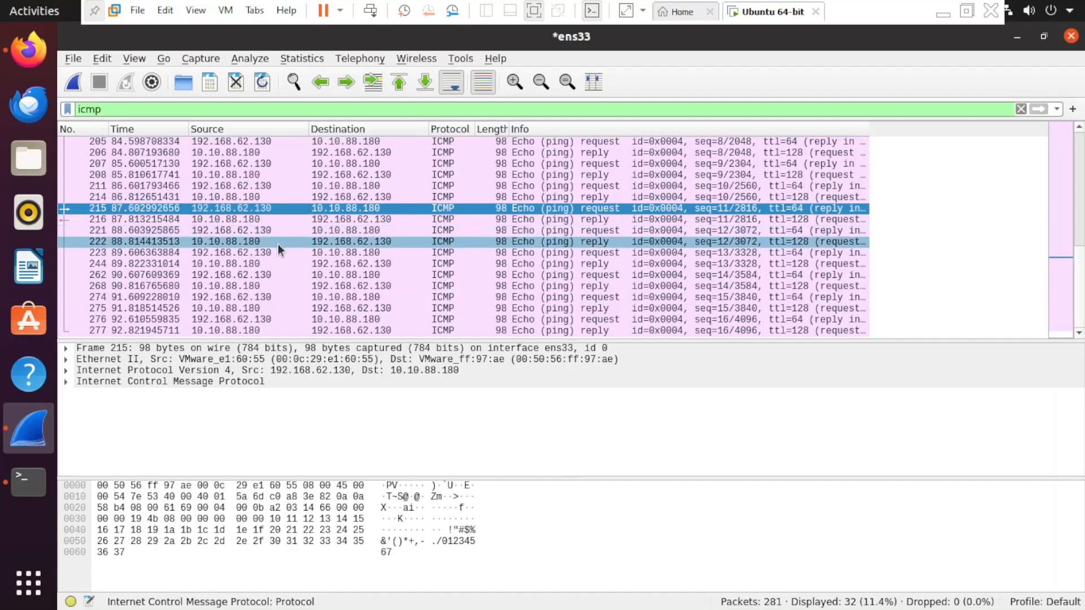
key(alt+Tab)
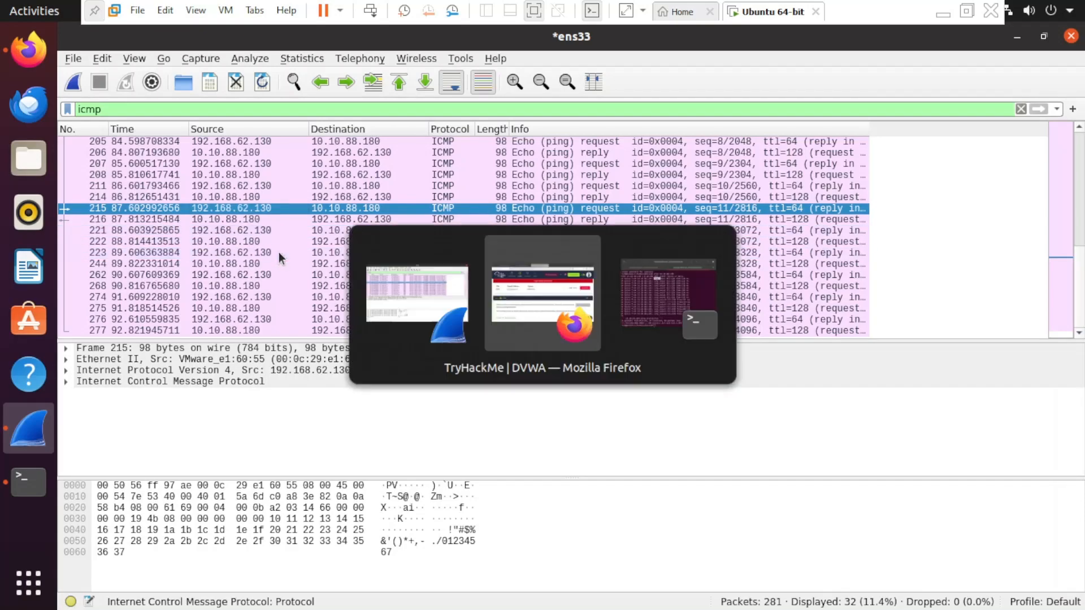
key(alt+Tab)
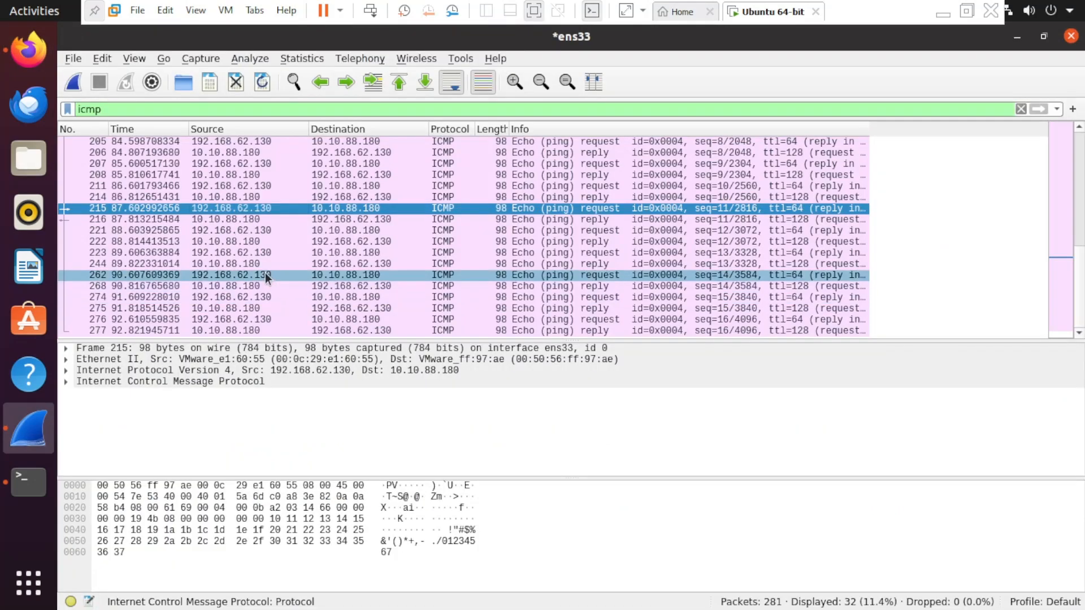
click(257, 222)
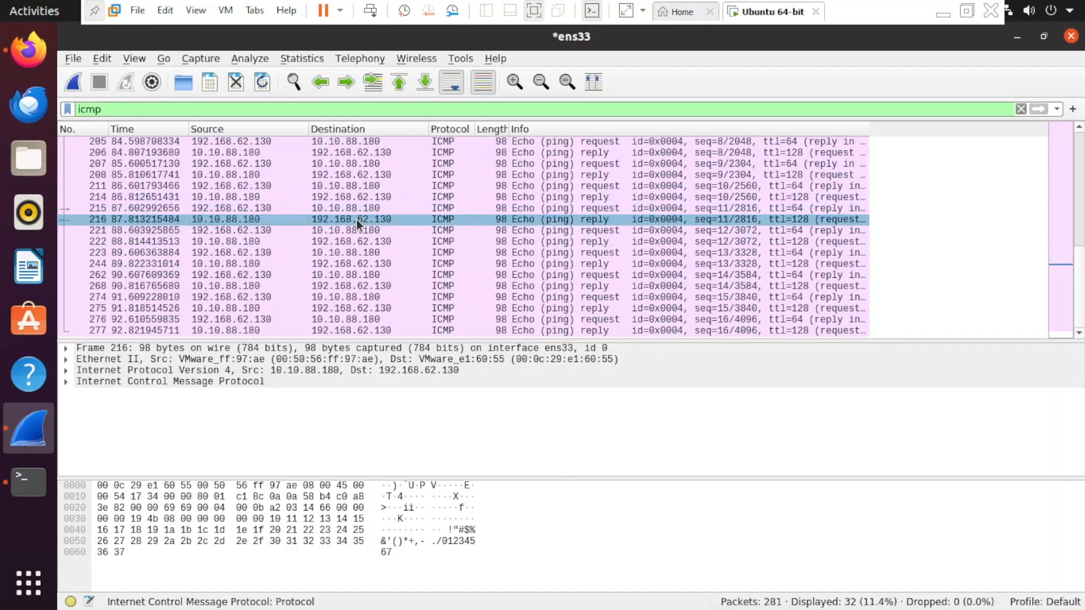
key(alt+Tab)
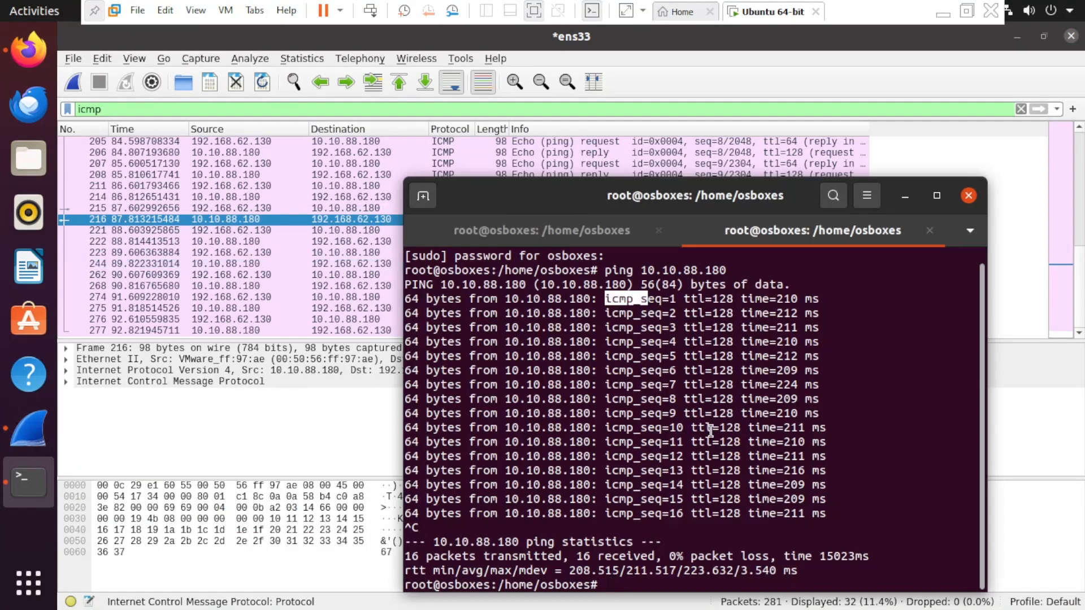
- Run ip route and highlight ens33's local source address 192.168.62.130 (gateway 192.168.62.2)
drag(689, 202, 693, 148)
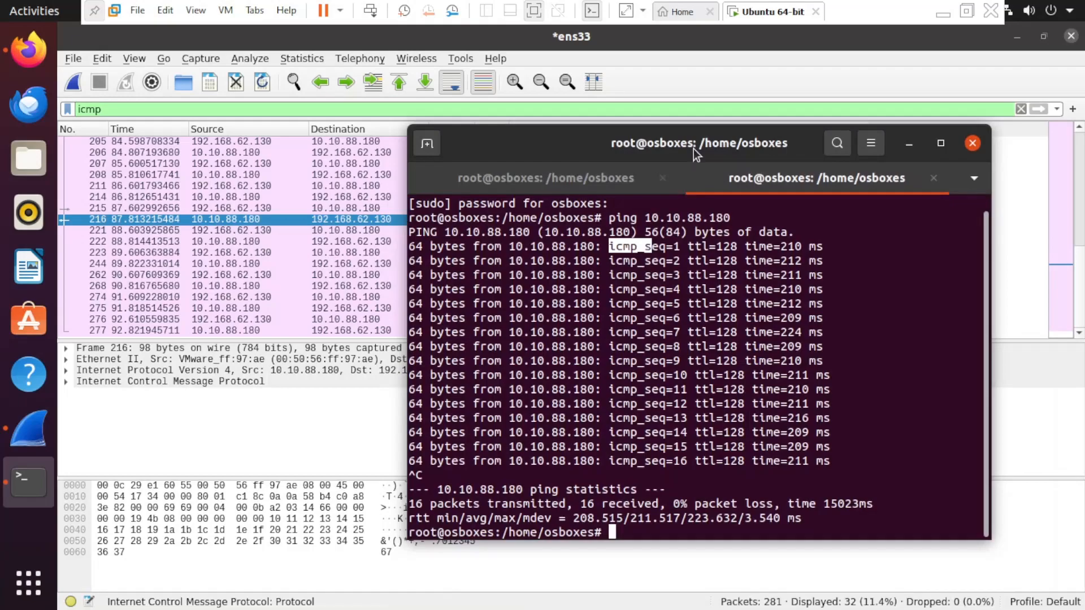
text(ip route)
key(Return)
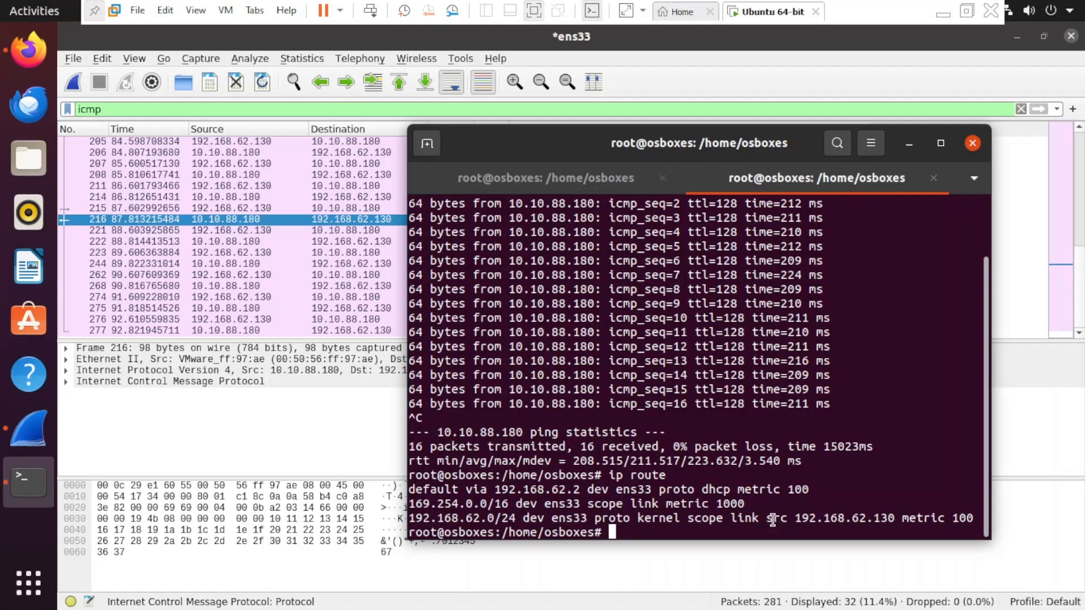
drag(773, 520, 895, 518)
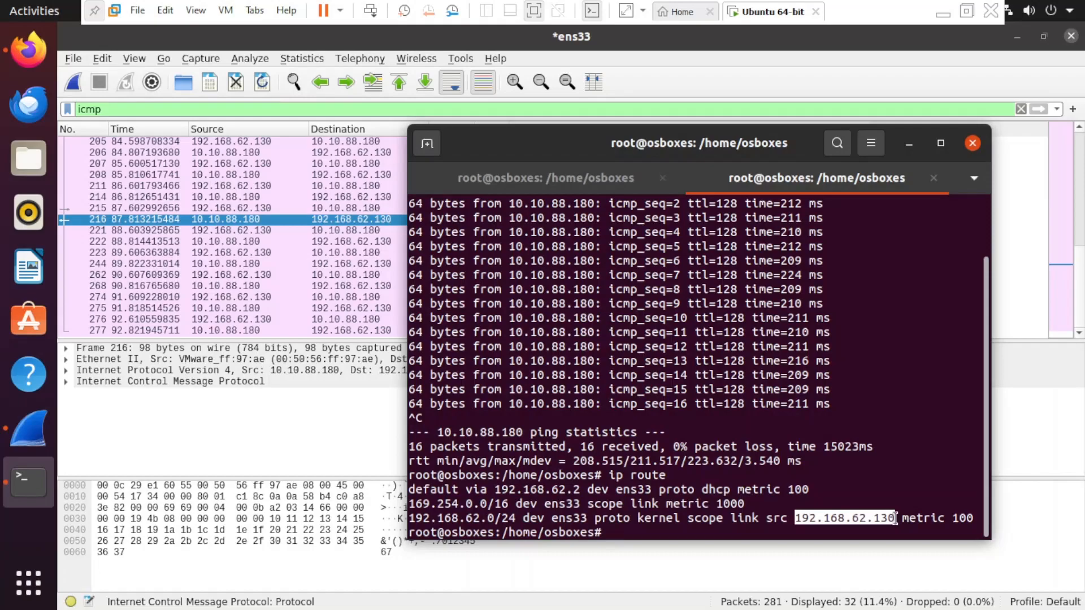
drag(755, 139, 789, 125)
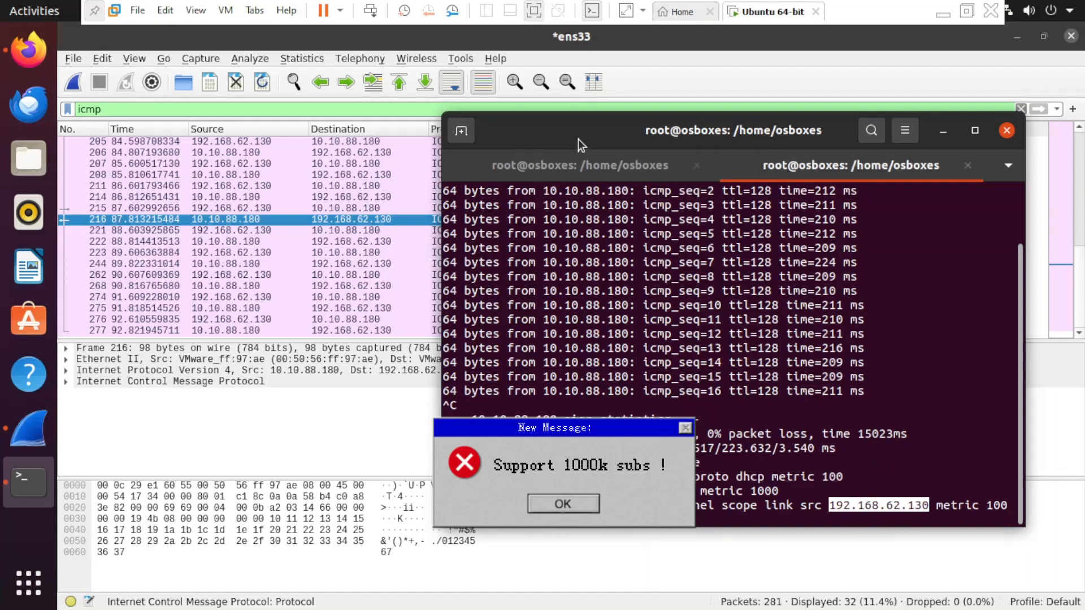
drag(578, 139, 549, 156)
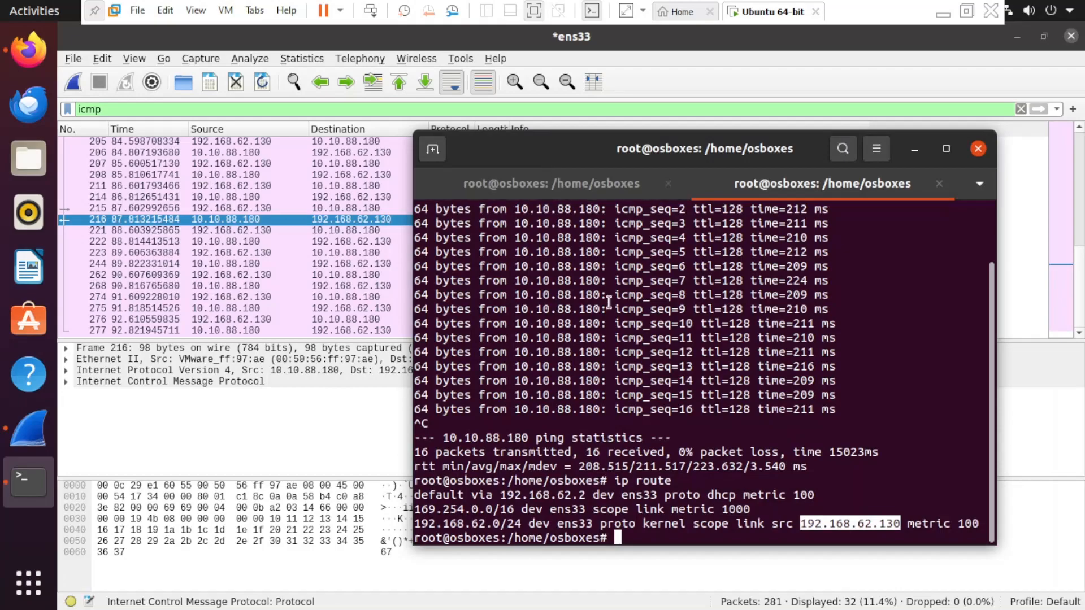
scroll(609, 303, up, 2)
scroll(609, 302, down, 1)
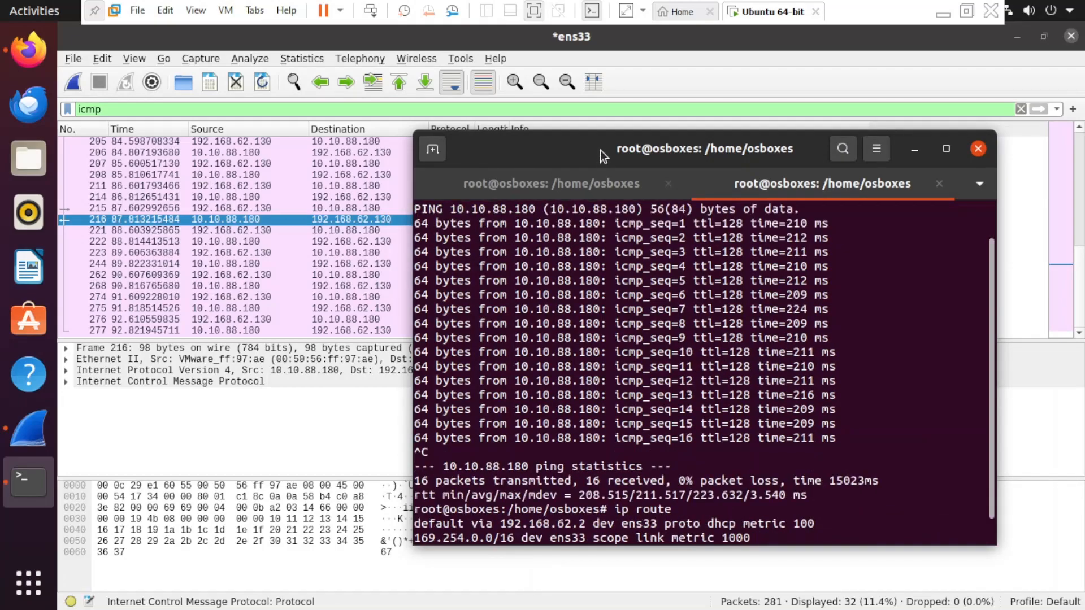
drag(600, 150, 609, 344)
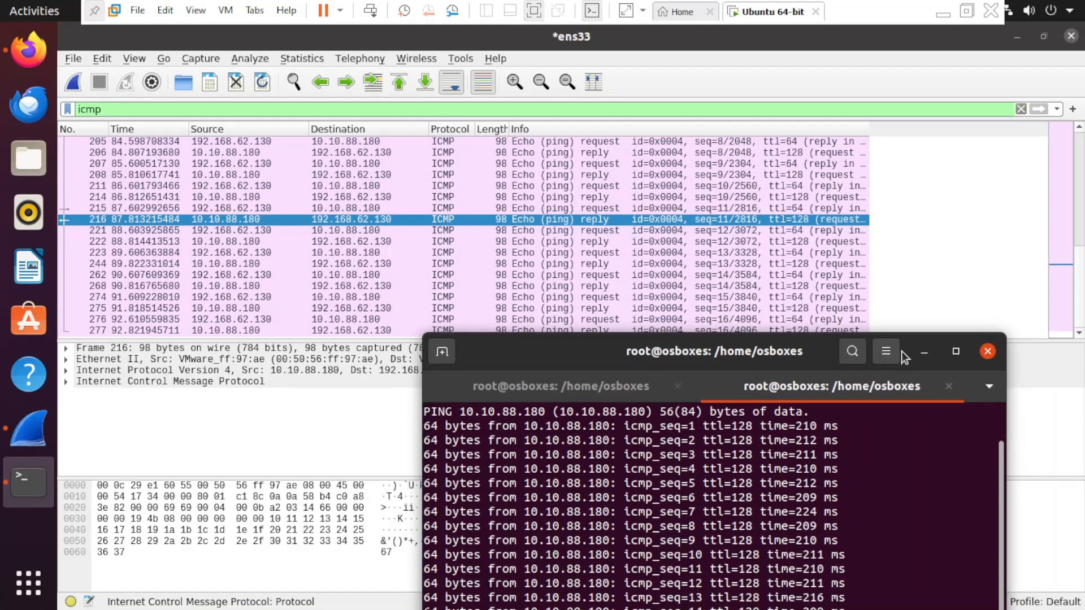
- Re-inspect ICMP request frames 215 and 221 and reply frame 216
click(923, 355)
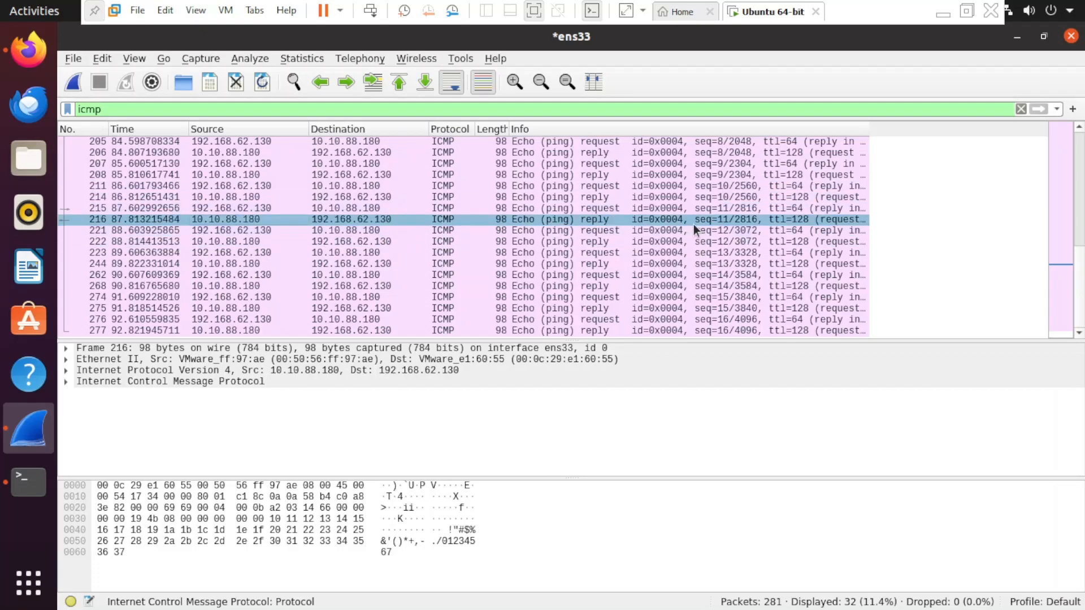
click(604, 212)
click(607, 232)
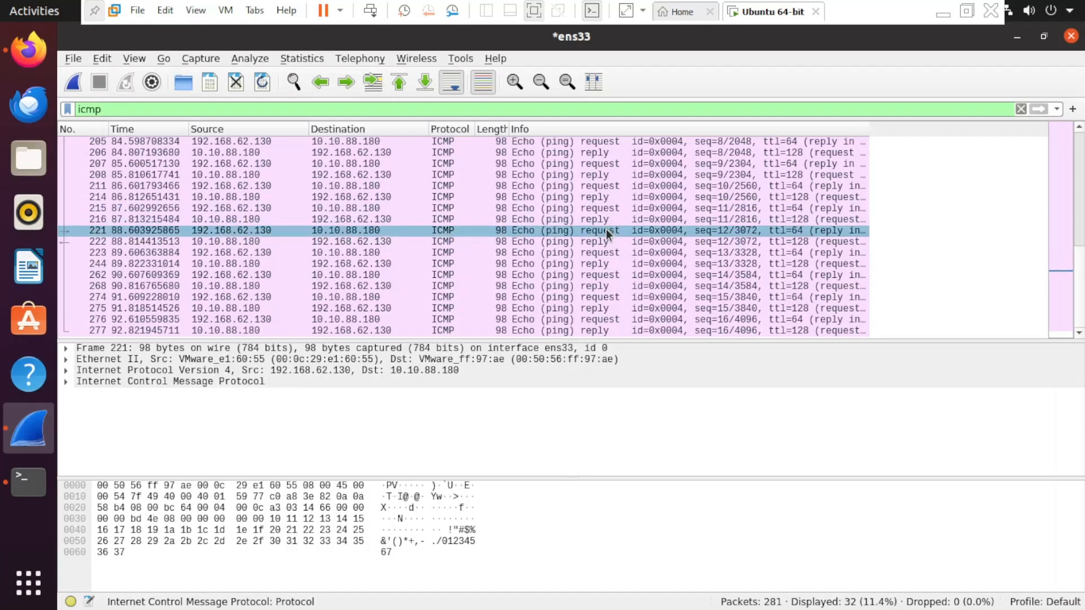
click(602, 209)
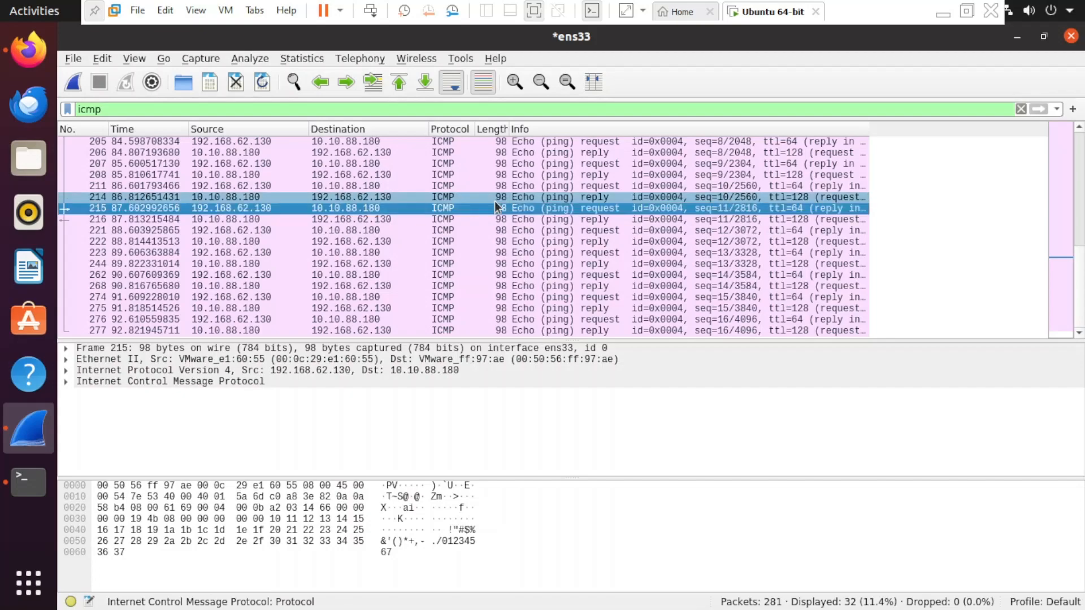
click(593, 219)
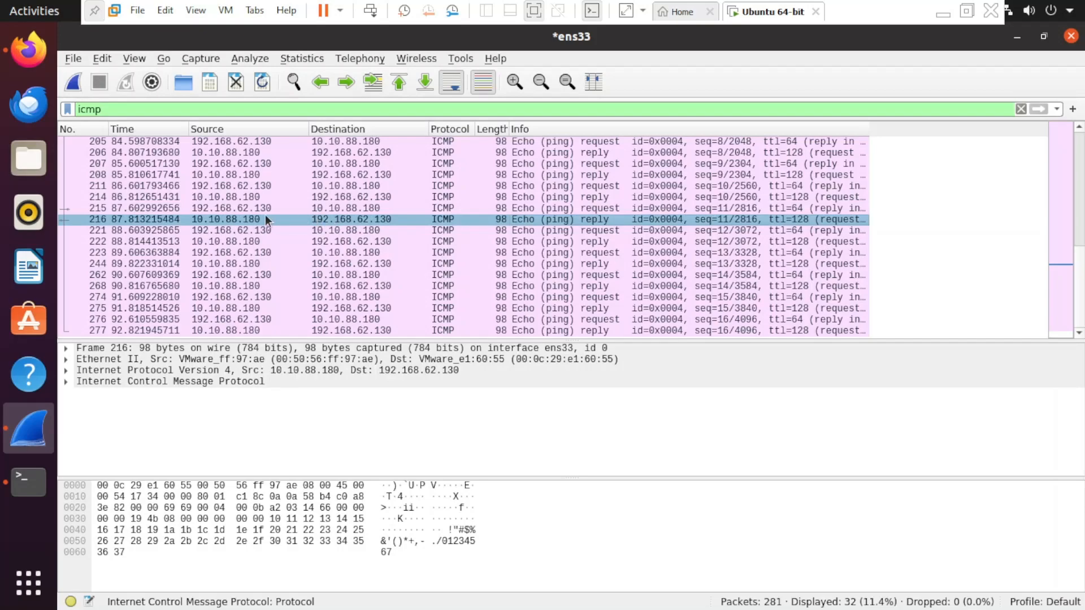
key(alt+Tab)
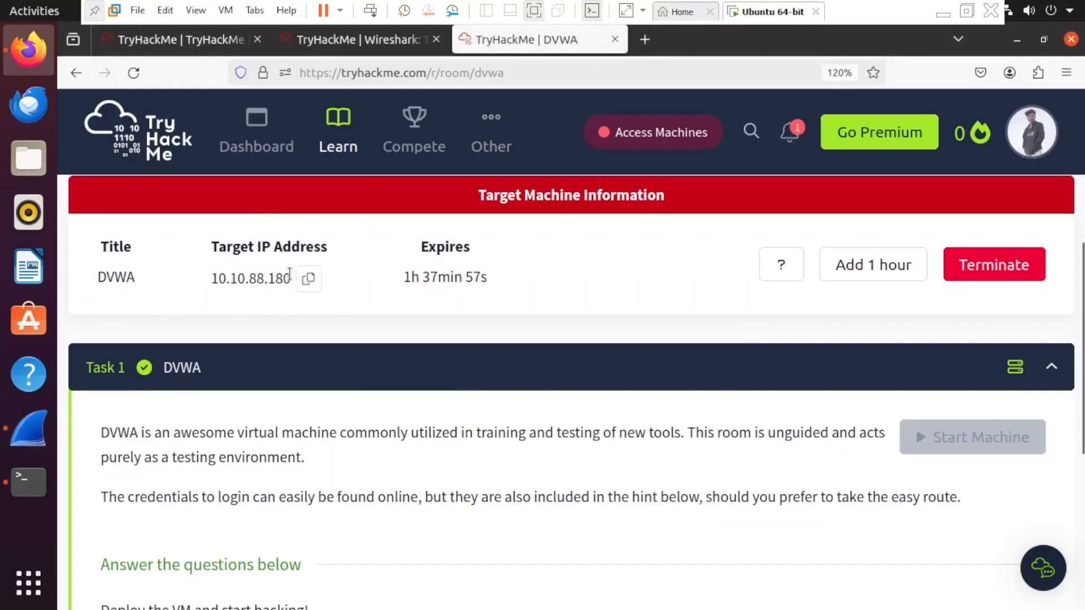
key(alt+Tab)
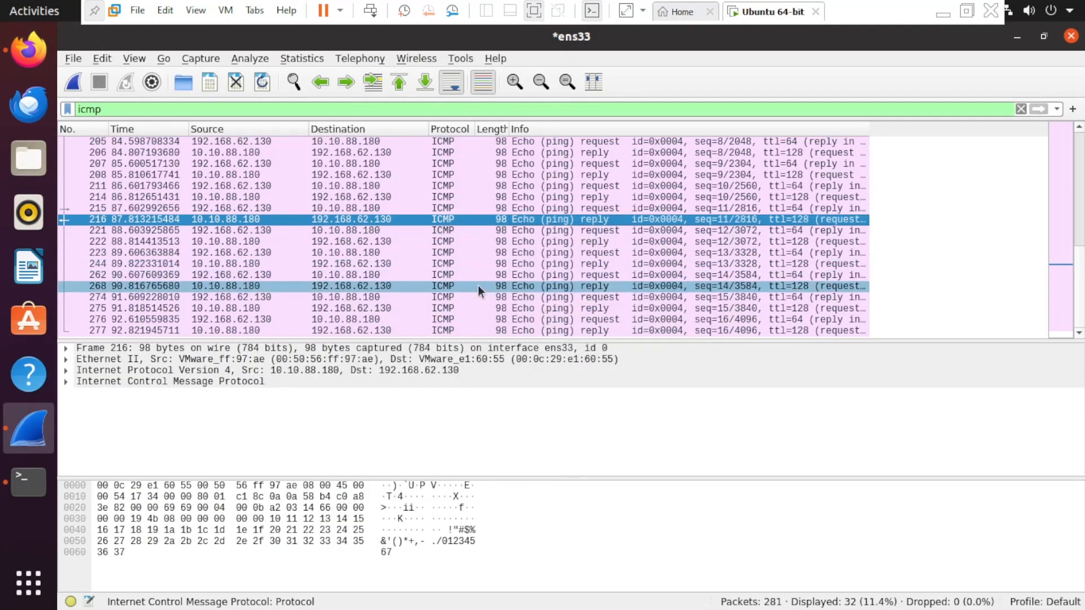
- Clear the icmp filter so all 281 packets show, then return to the TryHackMe page
scroll(478, 286, up, 2)
scroll(478, 286, down, 2)
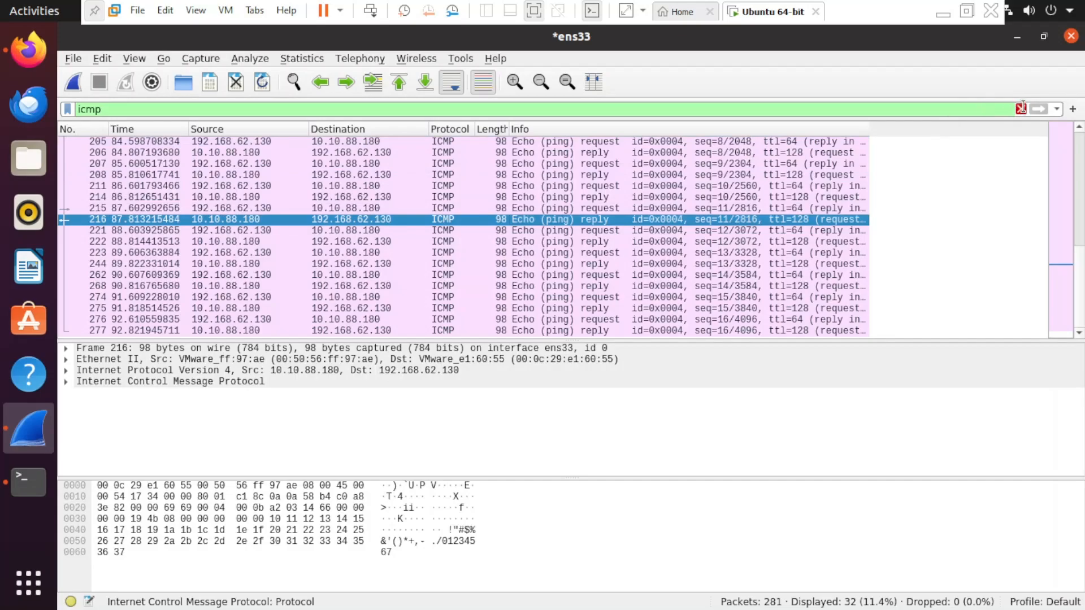
click(1022, 108)
scroll(647, 247, down, 5)
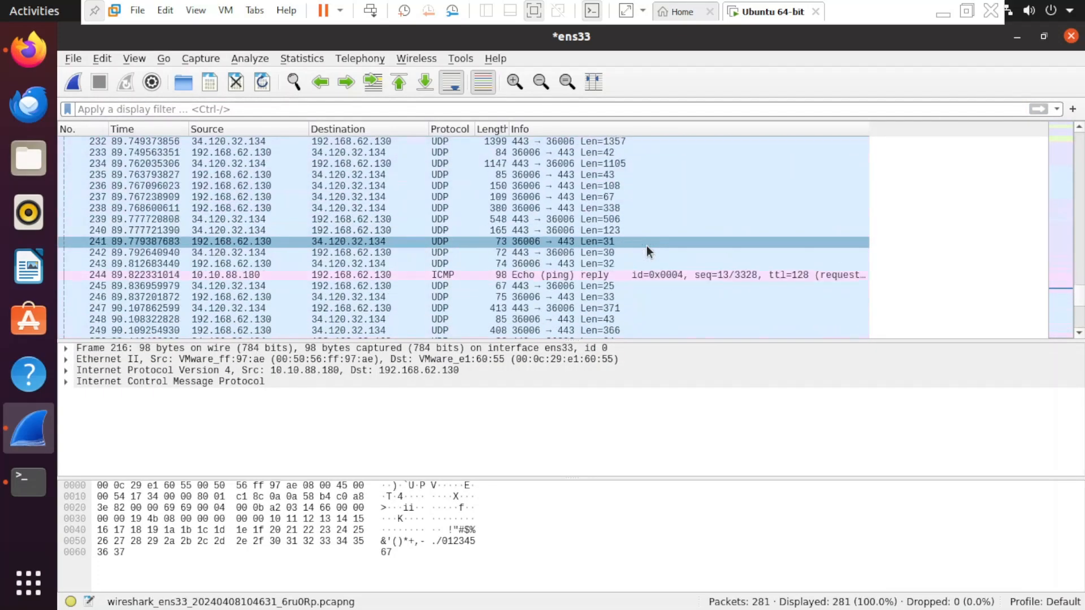
scroll(646, 245, up, 7)
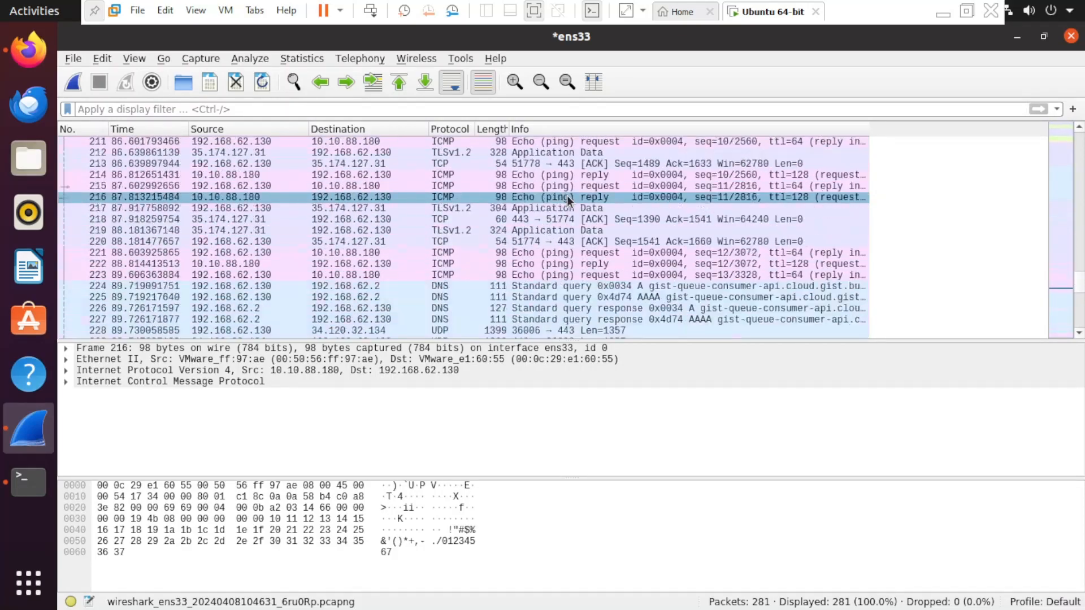
scroll(567, 199, down, 14)
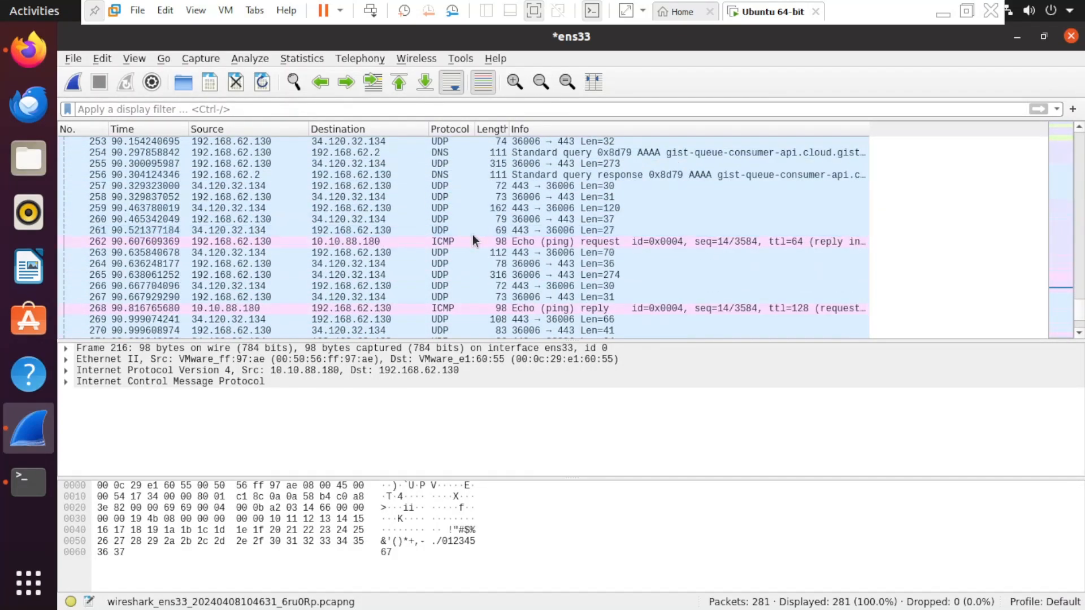
key(alt+Tab)
scroll(542, 372, down, 5)
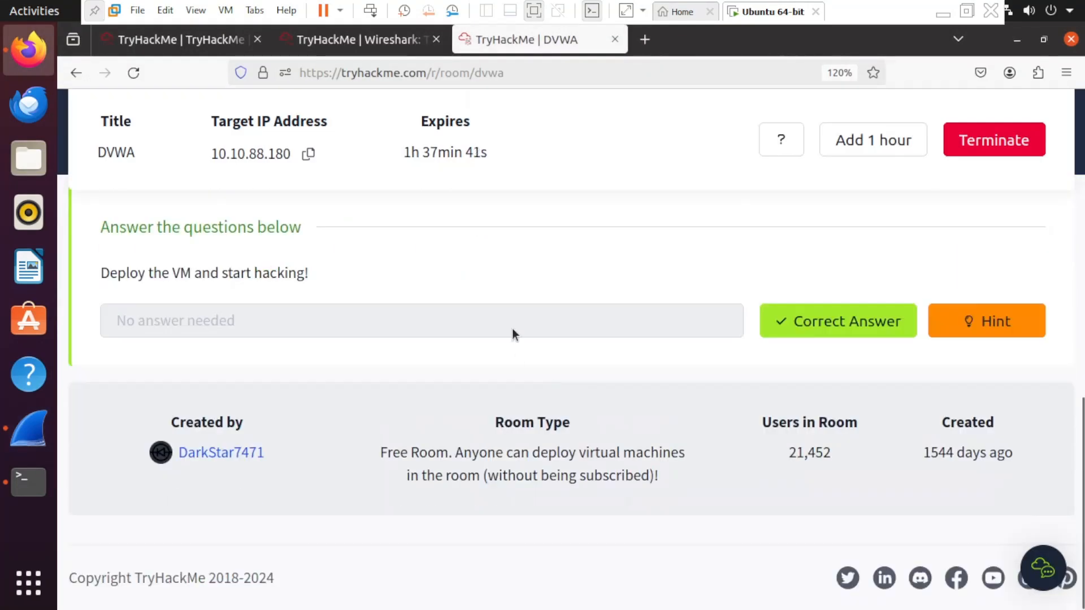
- Copy the Target IP Address 10.10.88.180 from the top of the TryHackMe room
key(Home)
scroll(336, 319, down, 7)
scroll(517, 352, up, 7)
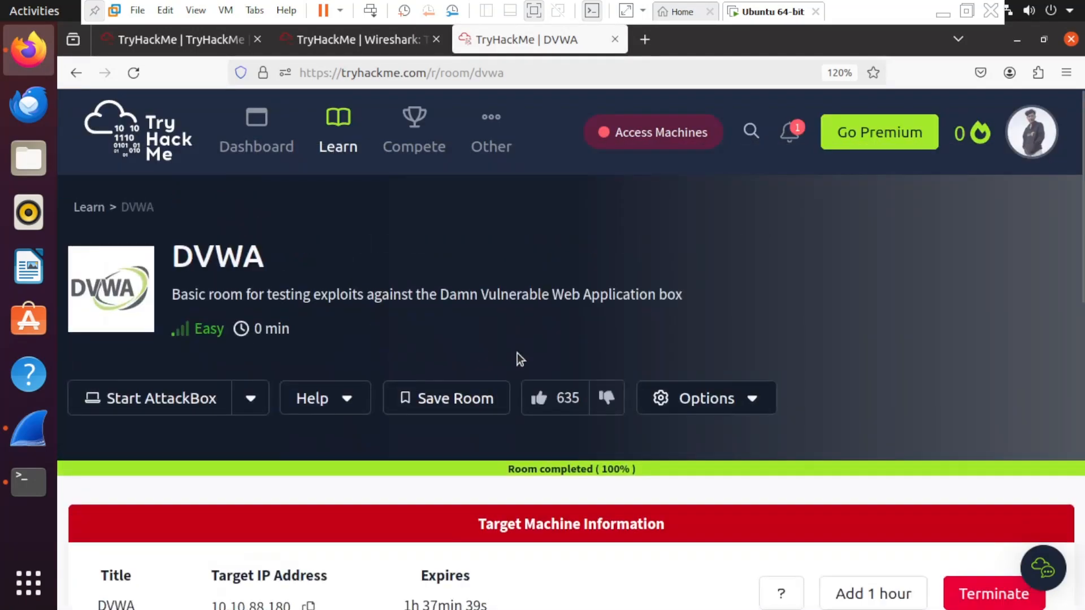
scroll(520, 359, down, 7)
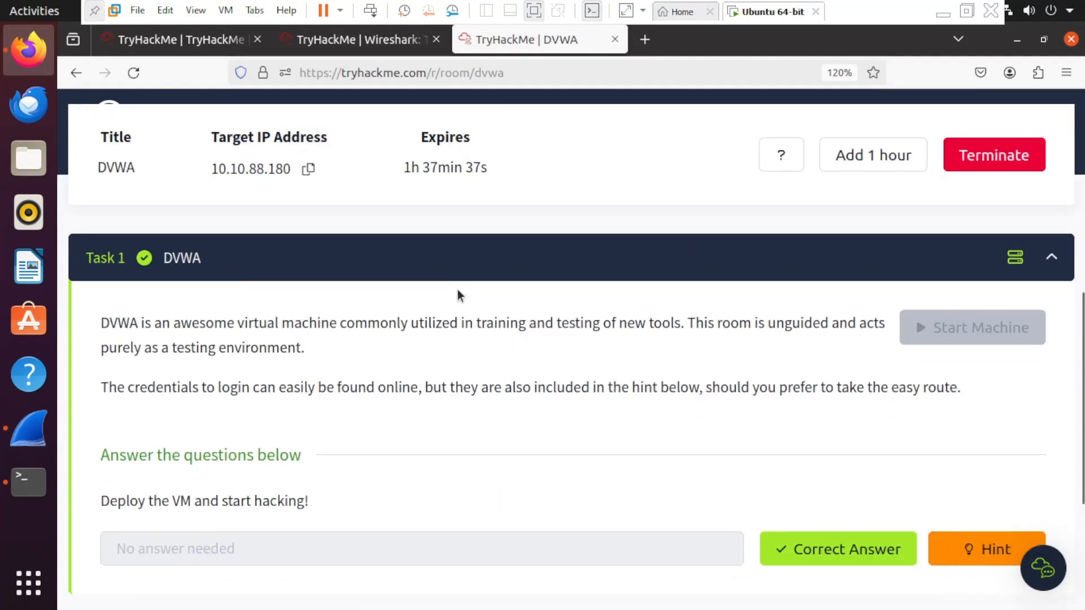
scroll(457, 294, up, 4)
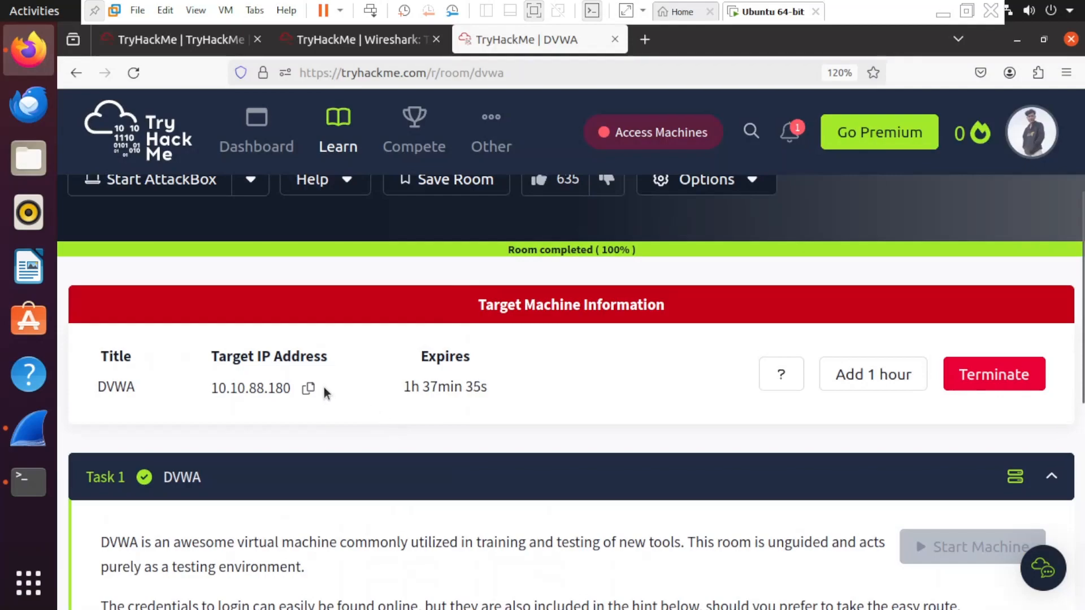
click(308, 388)
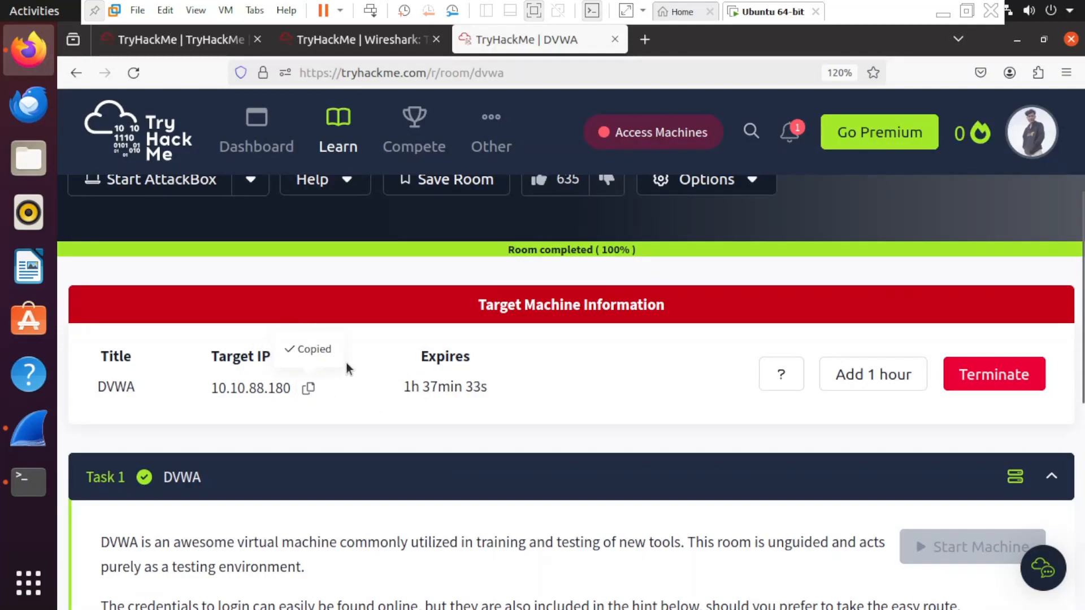
click(308, 388)
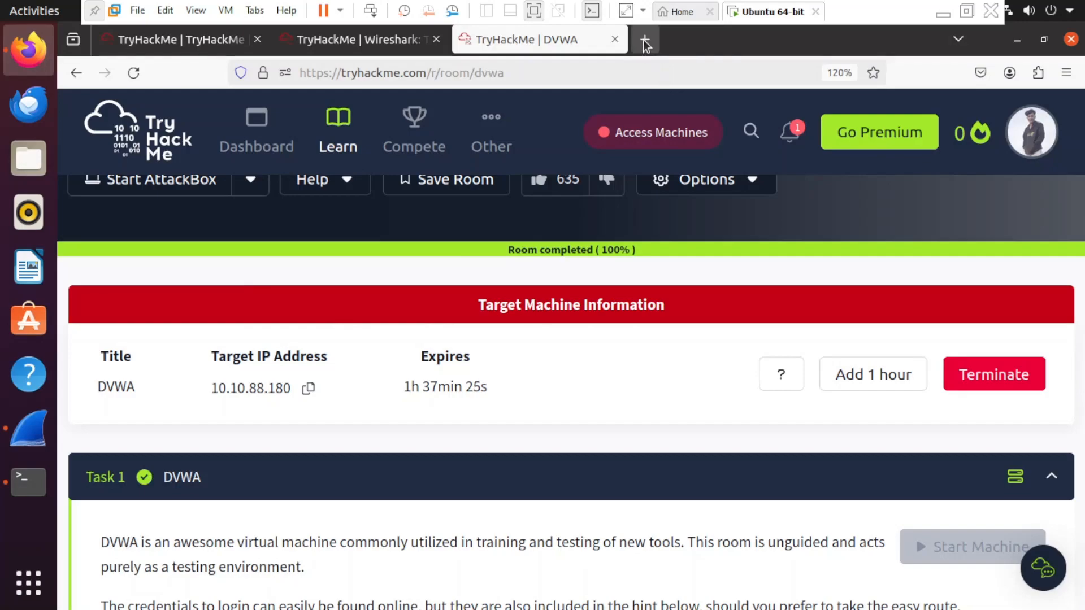
- Load 10.10.88.180 in a new Firefox tab to reach the DVWA login page
click(644, 39)
key(ctrl+v)
key(Return)
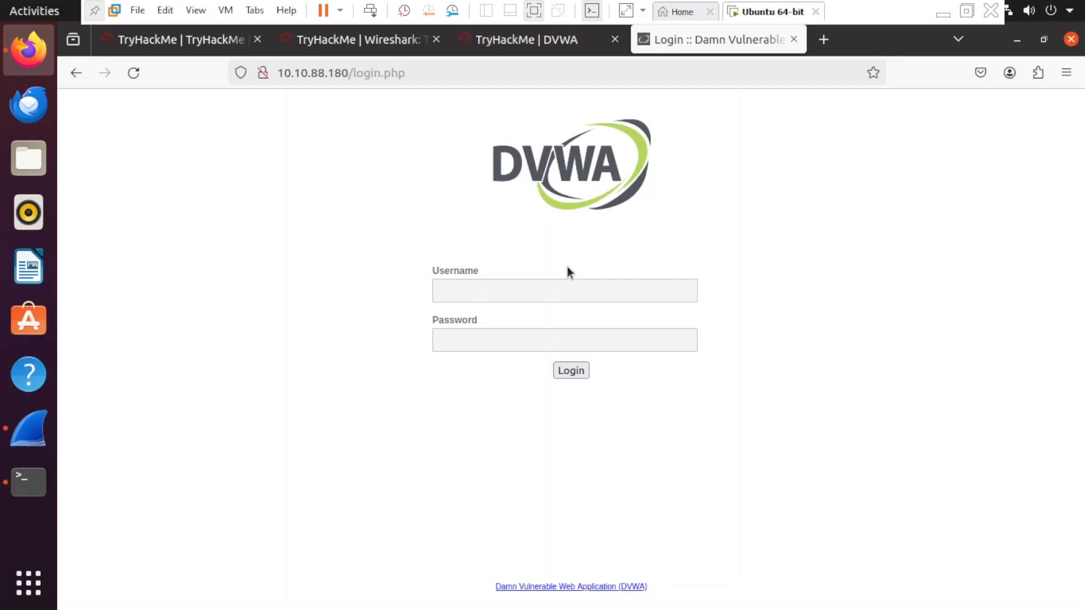
- Leave the DVWA Username and Password fields blank and scroll to the TryHackMe room questions
click(568, 286)
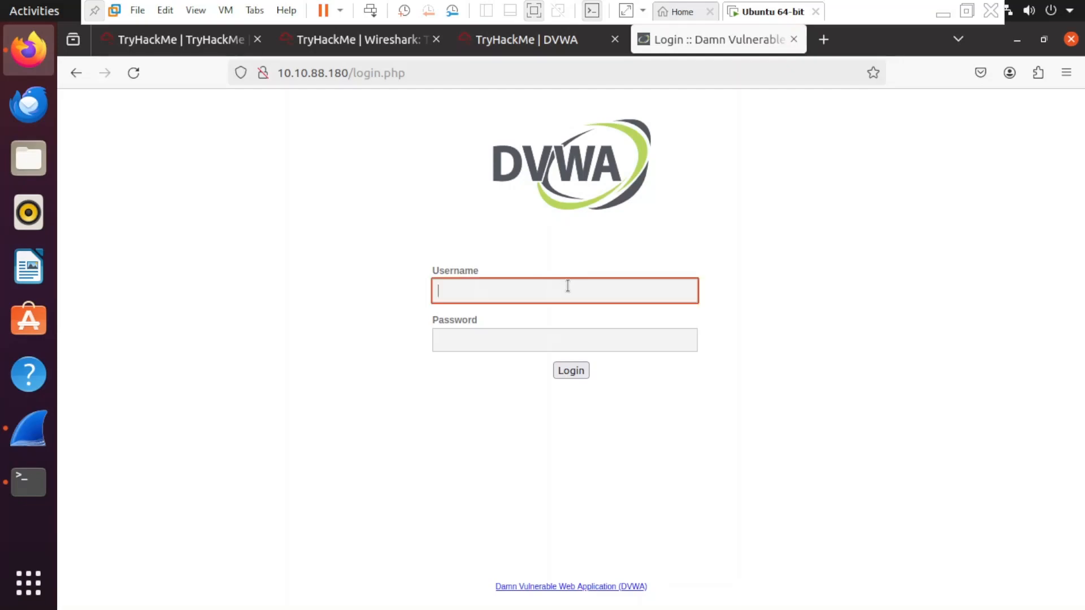
click(496, 341)
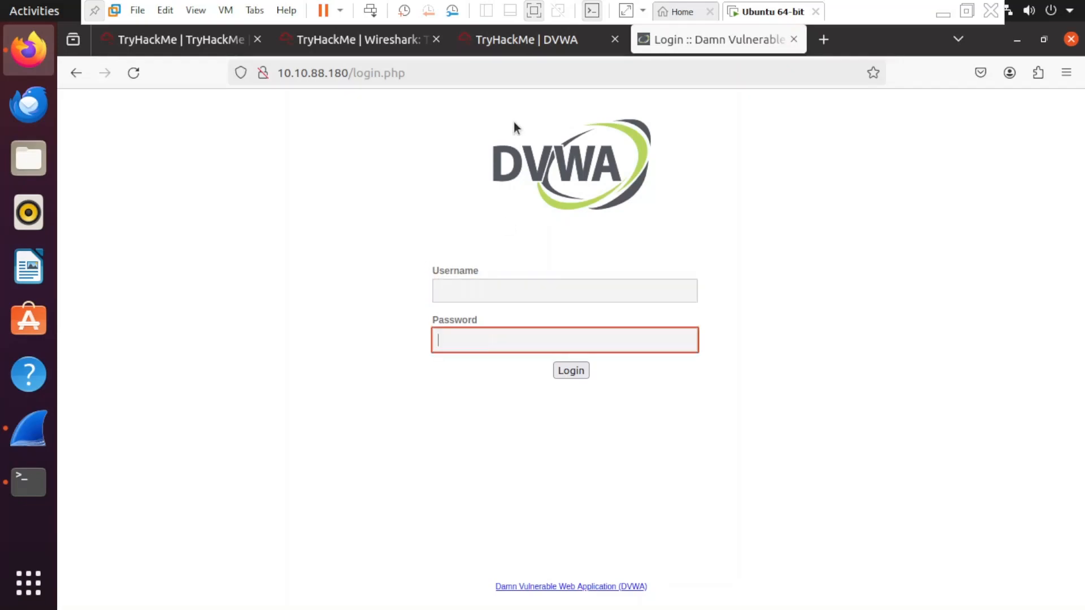
click(506, 46)
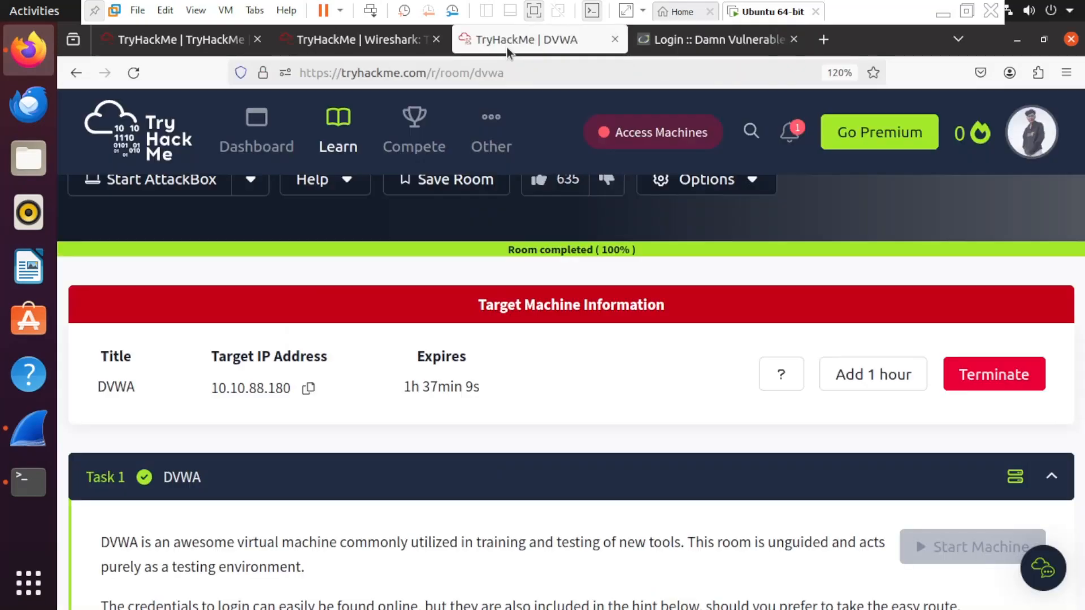
scroll(601, 339, down, 4)
scroll(603, 378, down, 1)
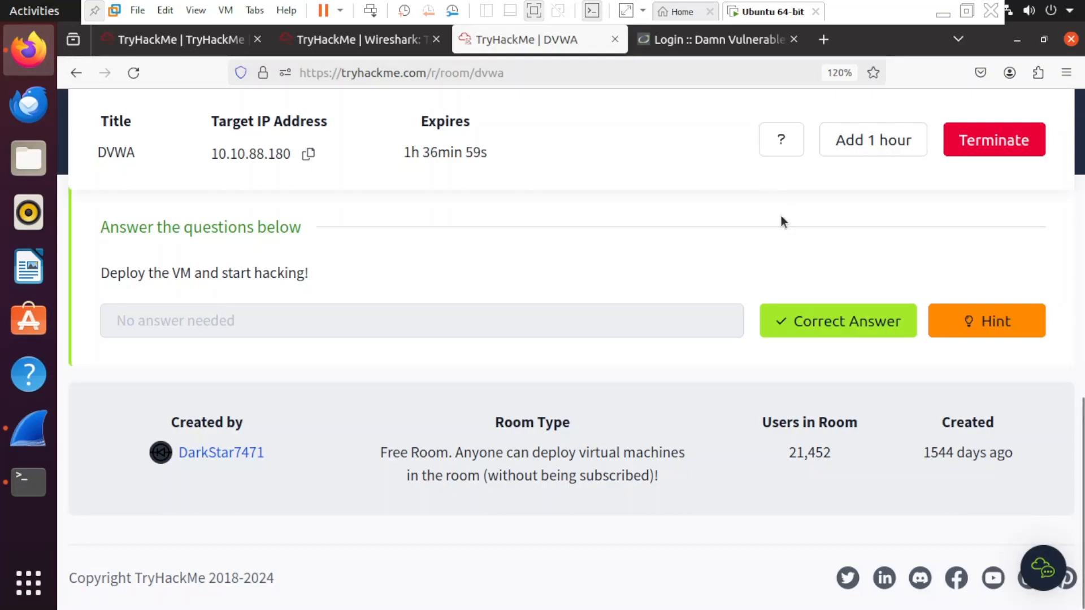
scroll(670, 237, up, 2)
scroll(628, 329, down, 2)
- Reveal the hint and highlight the default DVWA username and password, then close it
click(999, 322)
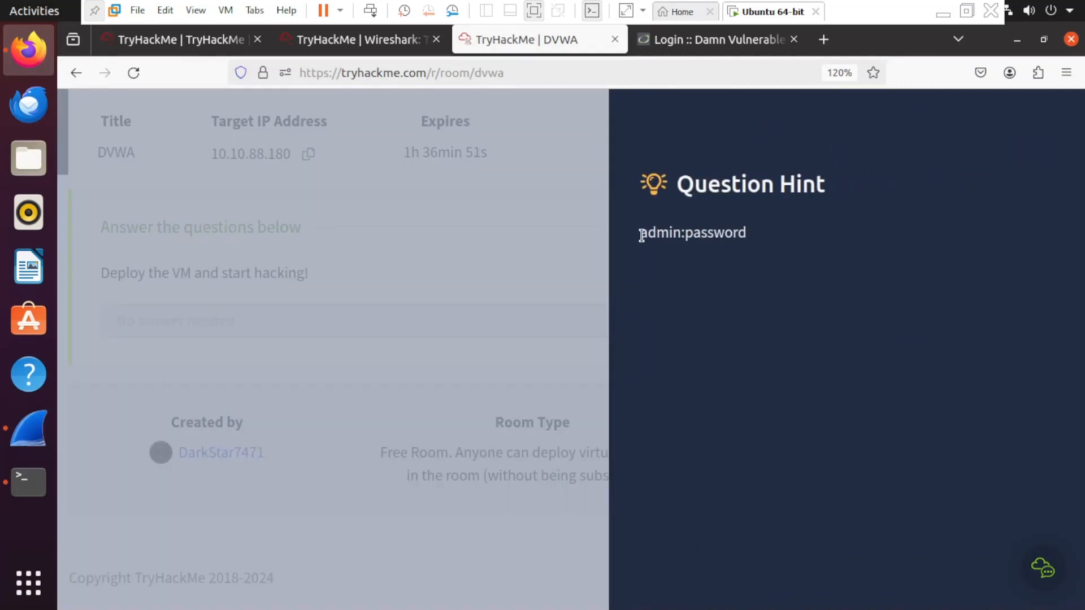
drag(642, 235, 758, 232)
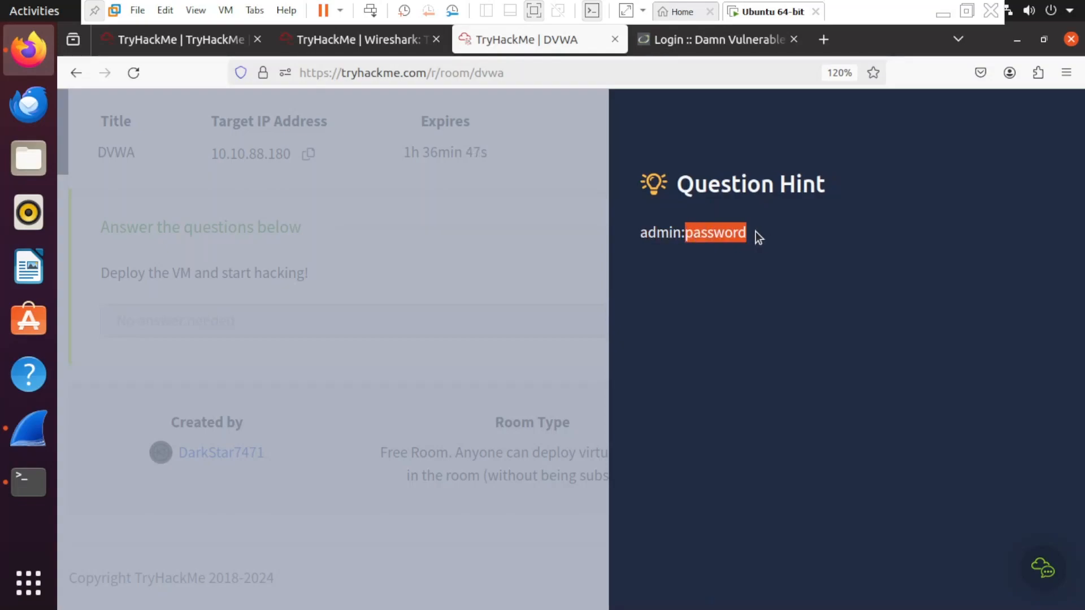
click(686, 235)
click(472, 260)
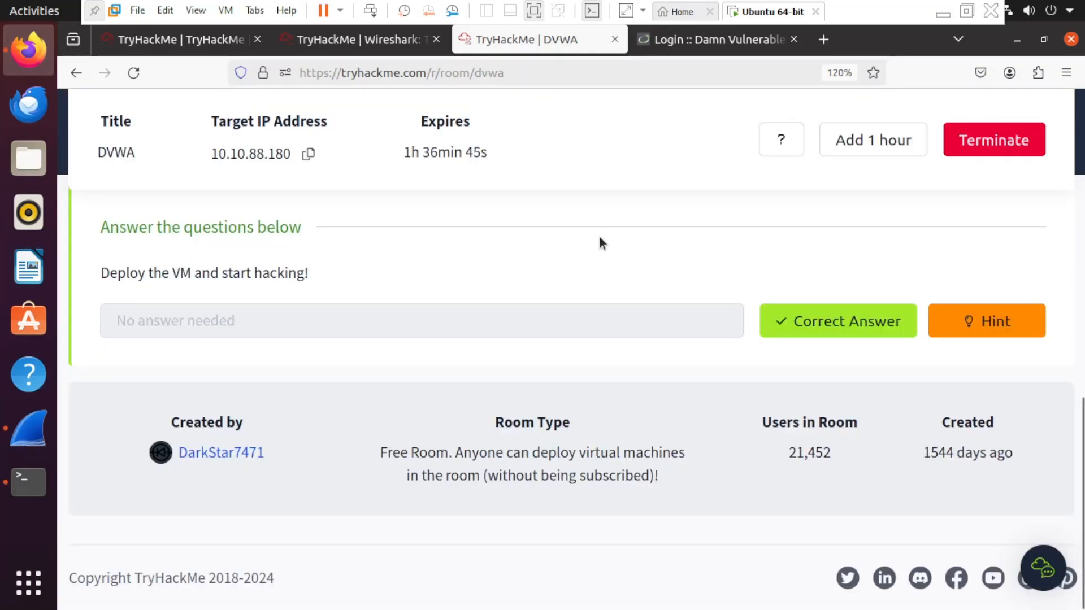
scroll(508, 225, up, 5)
scroll(565, 362, down, 4)
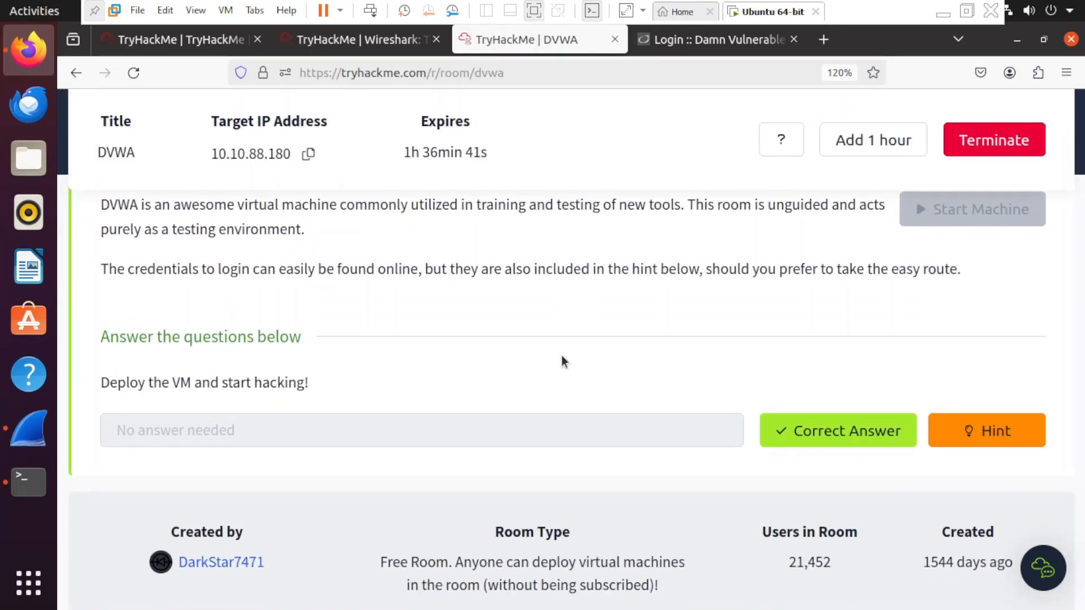
scroll(563, 361, up, 4)
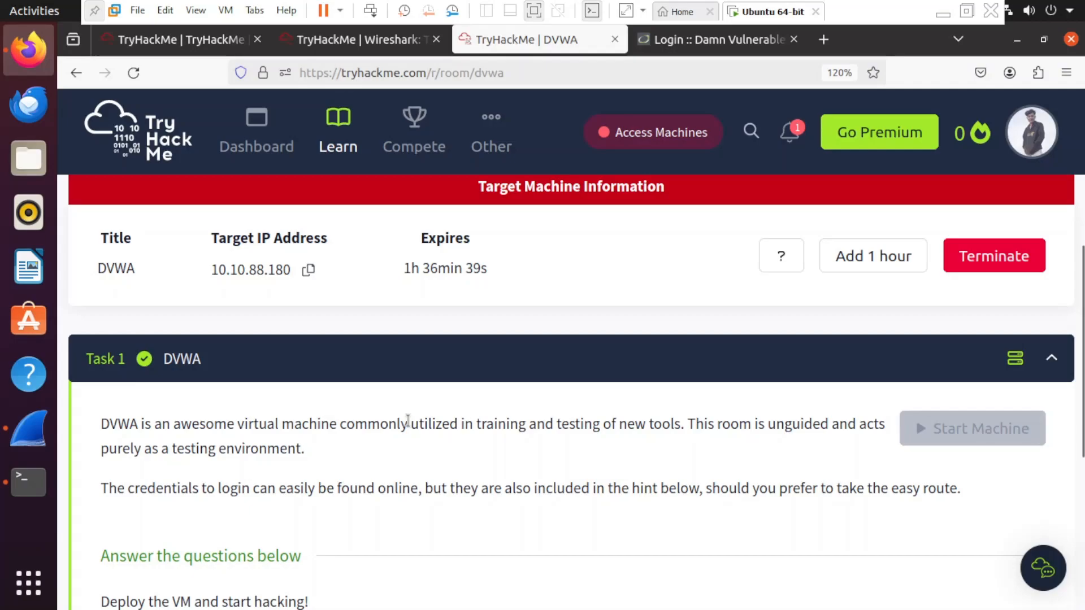
scroll(404, 424, down, 2)
scroll(572, 372, up, 7)
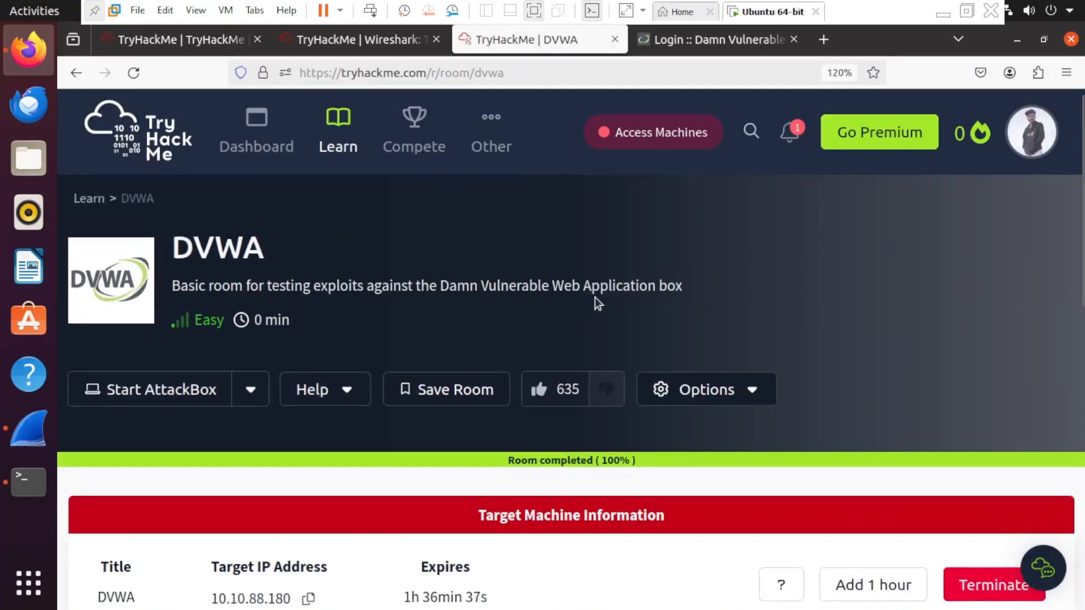
scroll(596, 396, down, 5)
scroll(597, 479, up, 5)
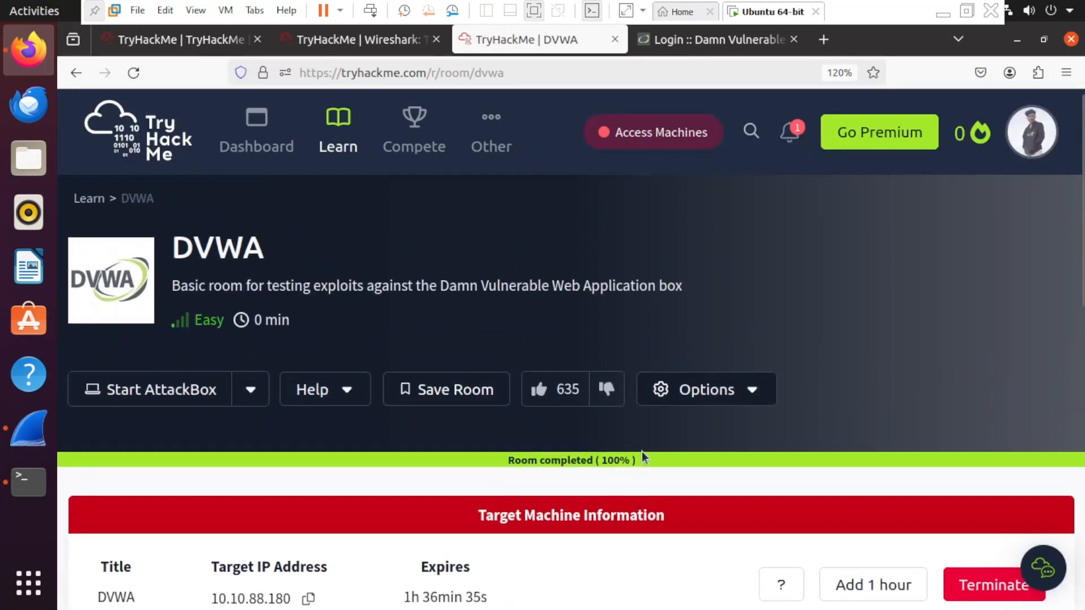
scroll(650, 457, down, 5)
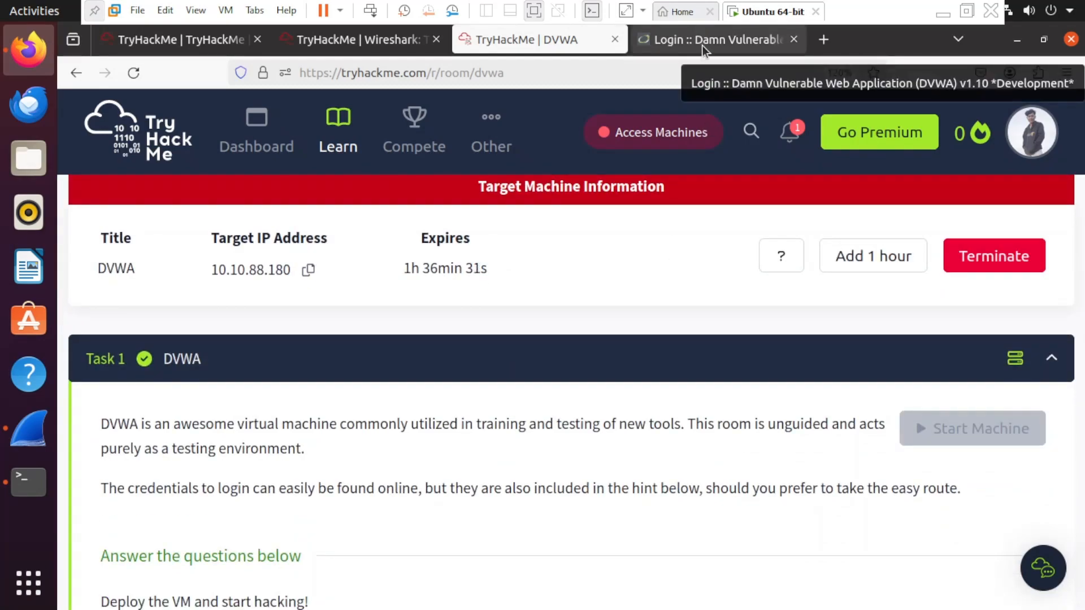
- Start a fresh ens33 capture without saving the old 281 packets, then return to the DVWA login
click(702, 45)
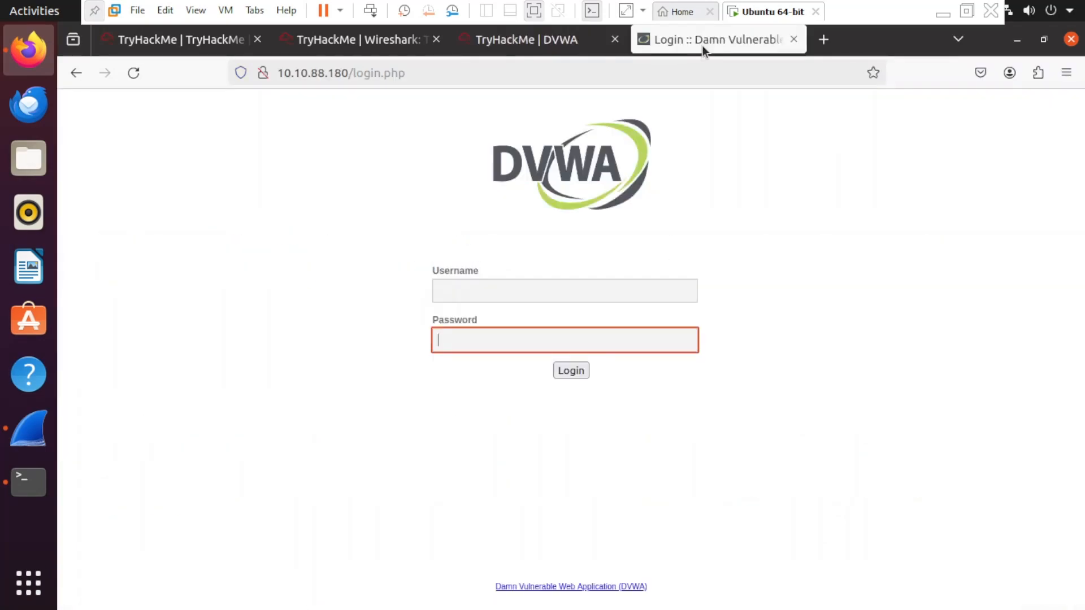
click(654, 288)
key(alt+Tab)
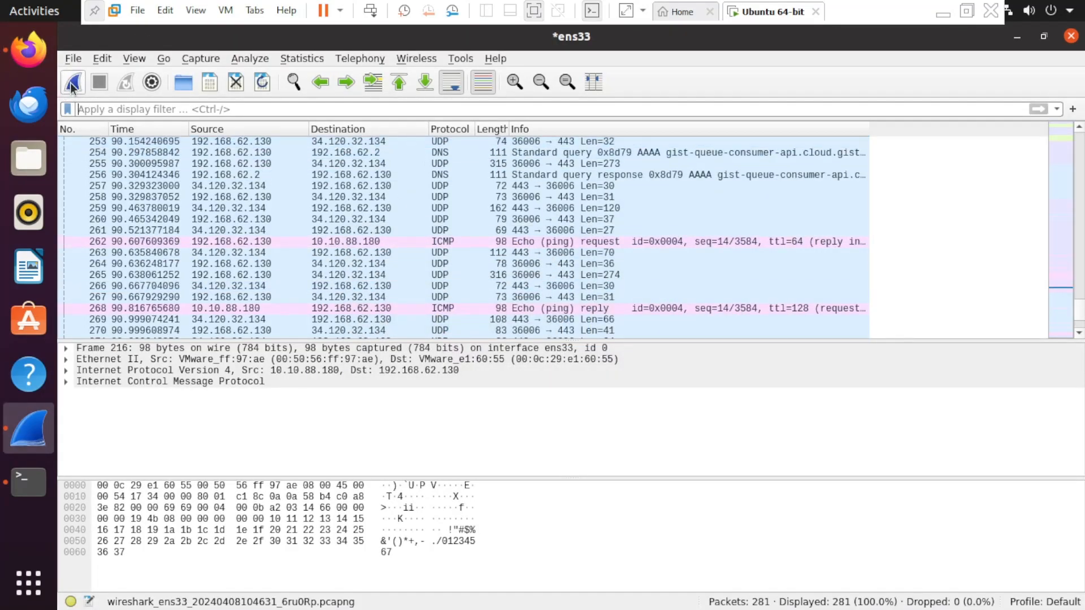
click(73, 83)
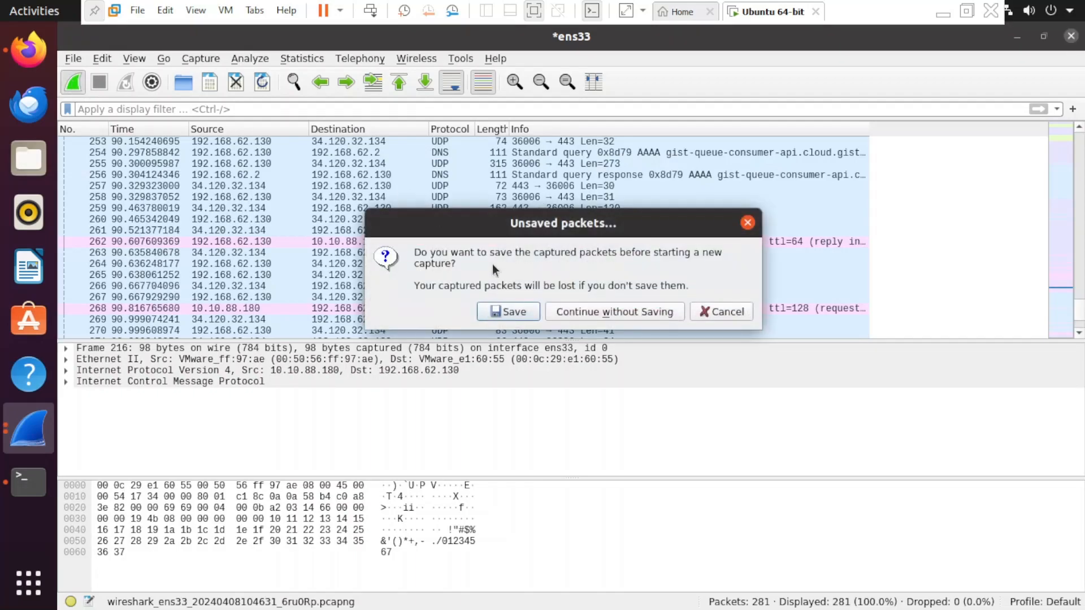
click(588, 312)
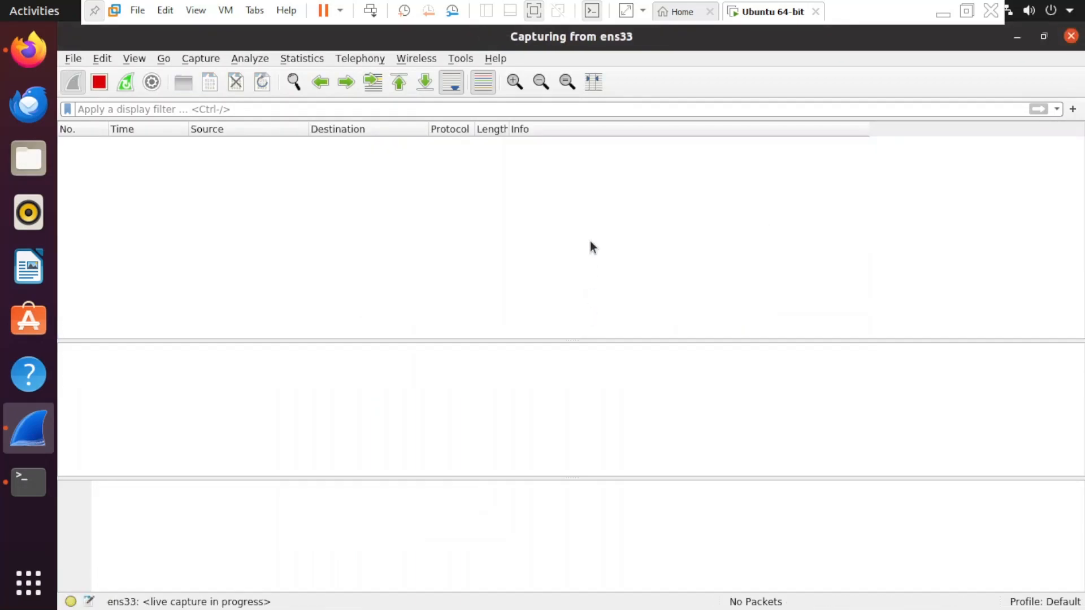
key(alt+Tab)
key(alt+Tab)
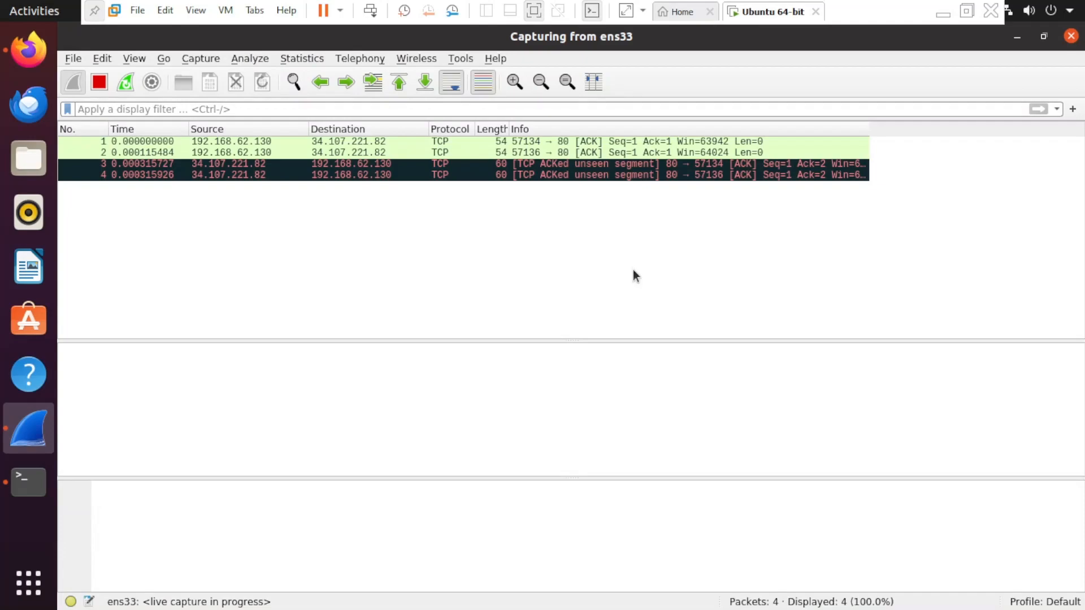
key(alt+Tab)
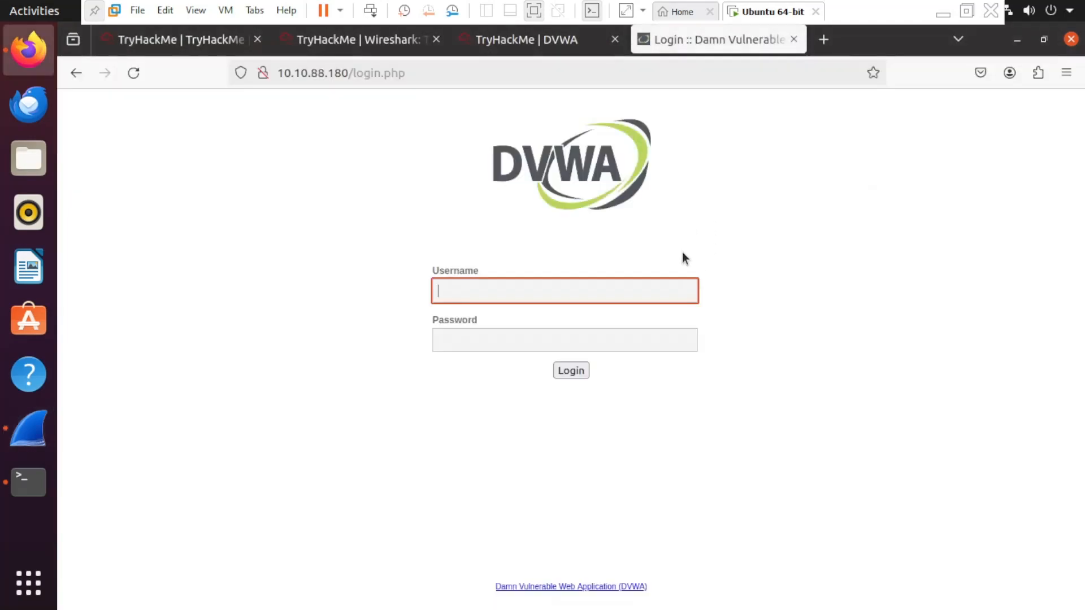
- Log in to DVWA with the default admin username and password, then switch back to Wireshark
text(admin)
click(642, 331)
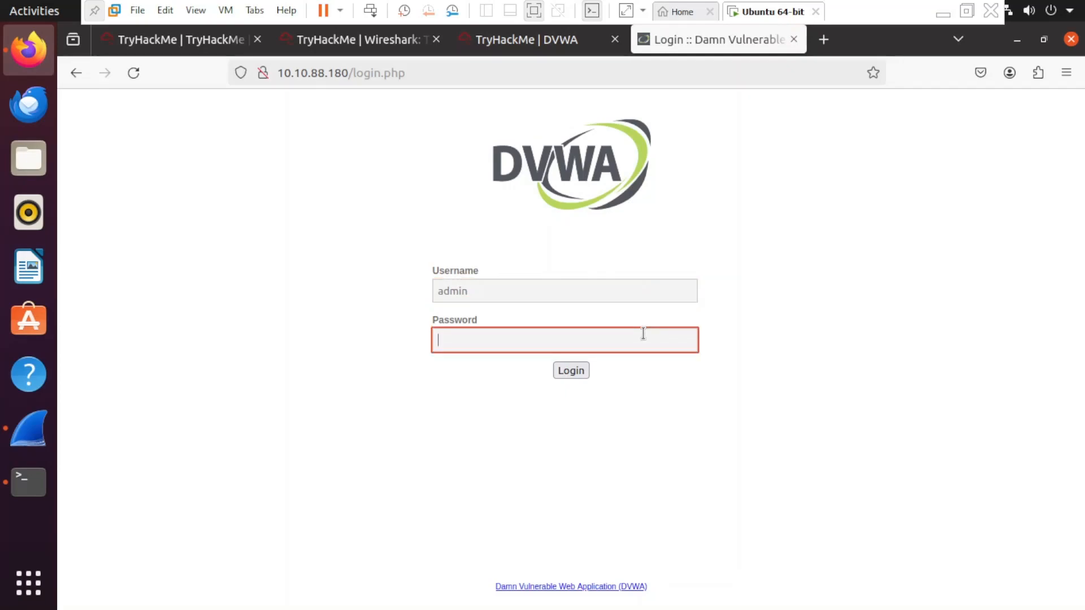
text(pa)
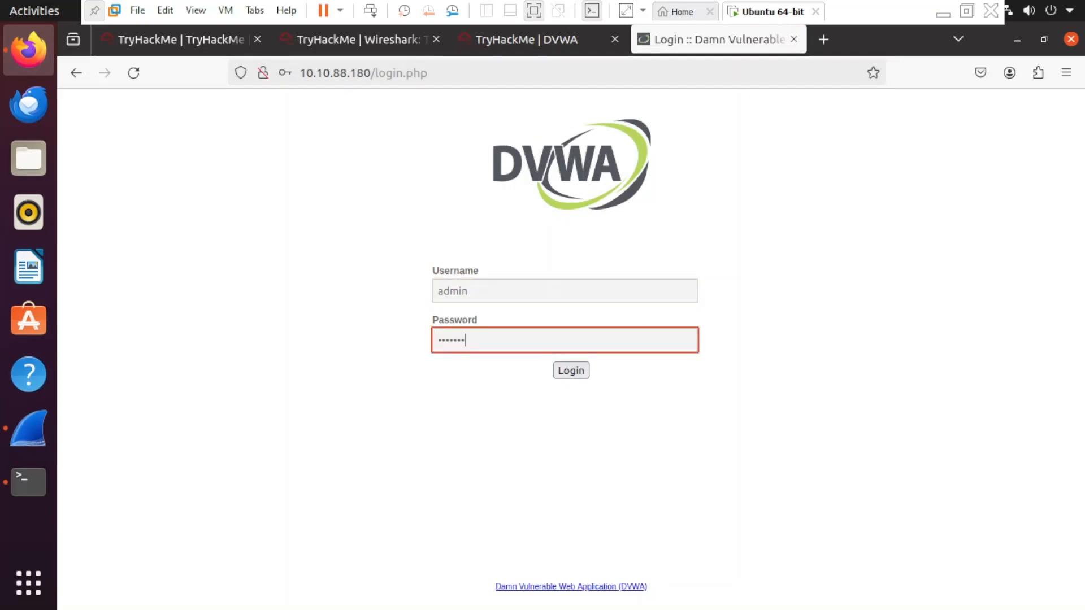
text(ssword)
key(Return)
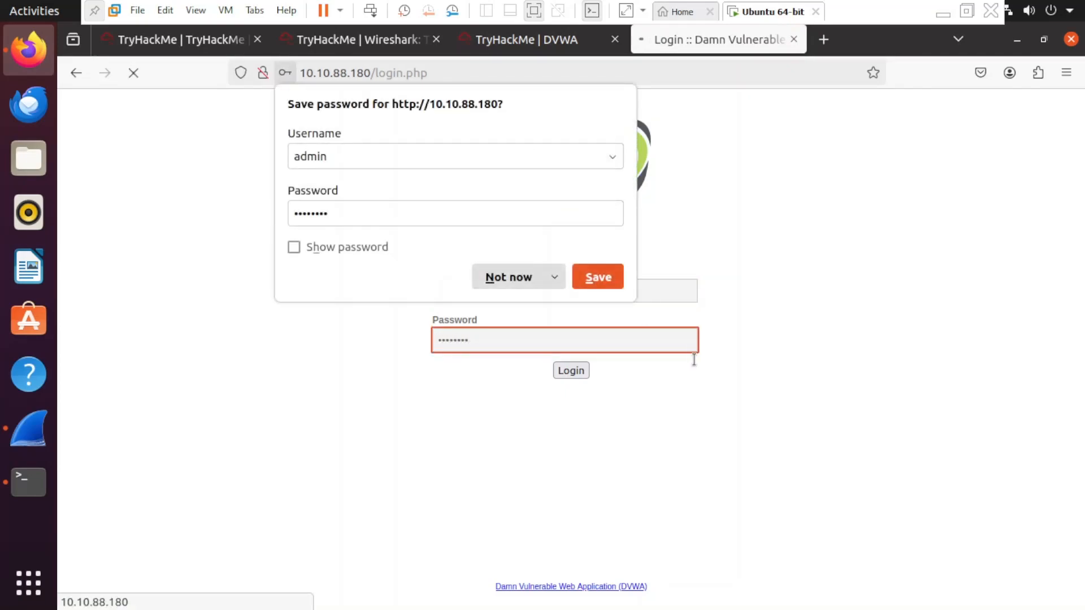
key(alt+Tab)
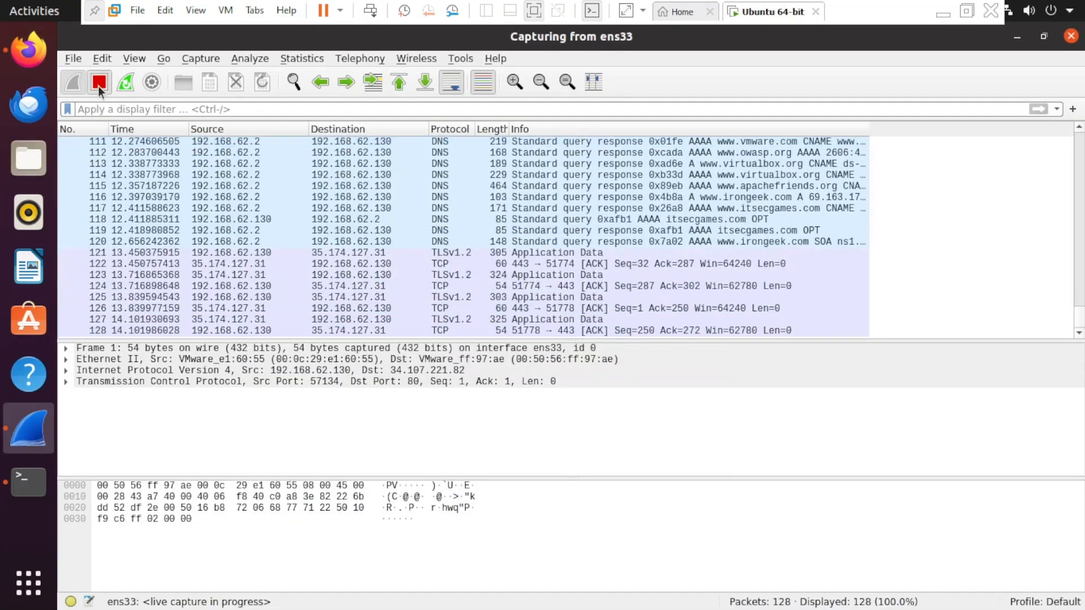
click(99, 86)
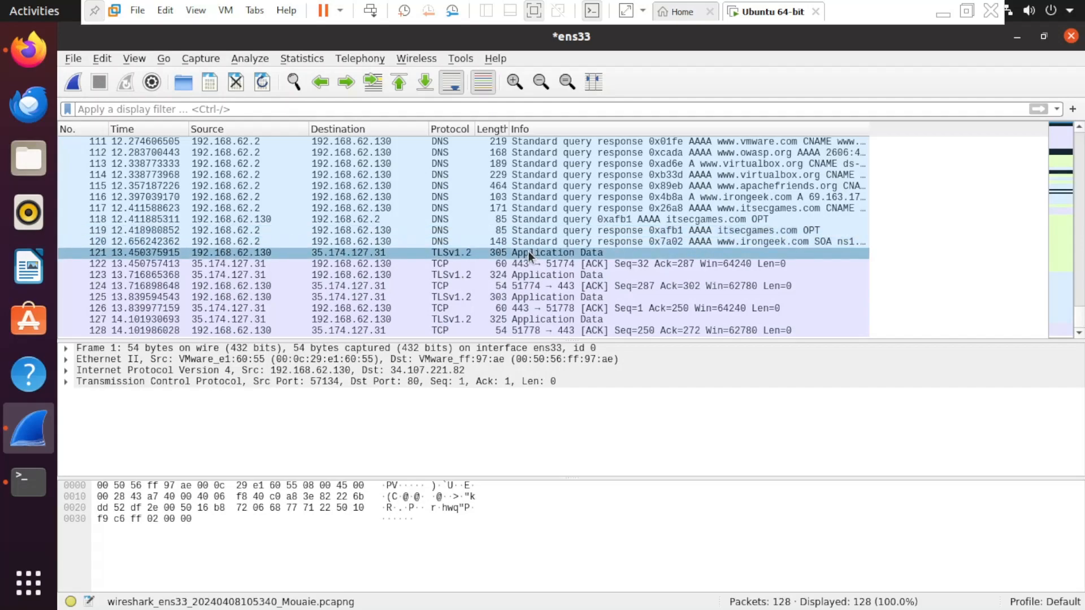
scroll(527, 250, up, 4)
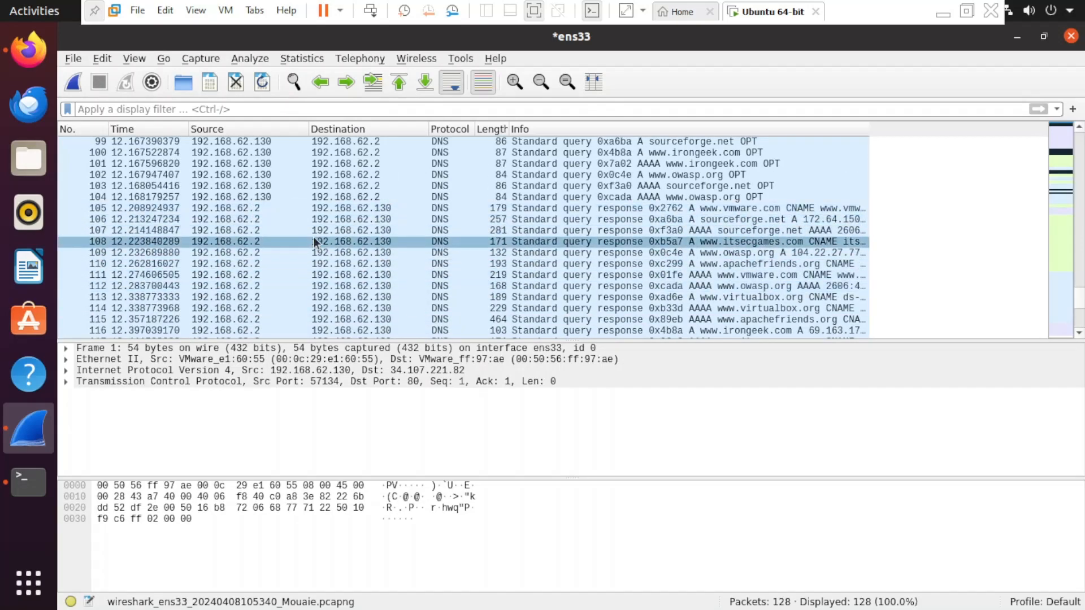
scroll(314, 240, down, 1)
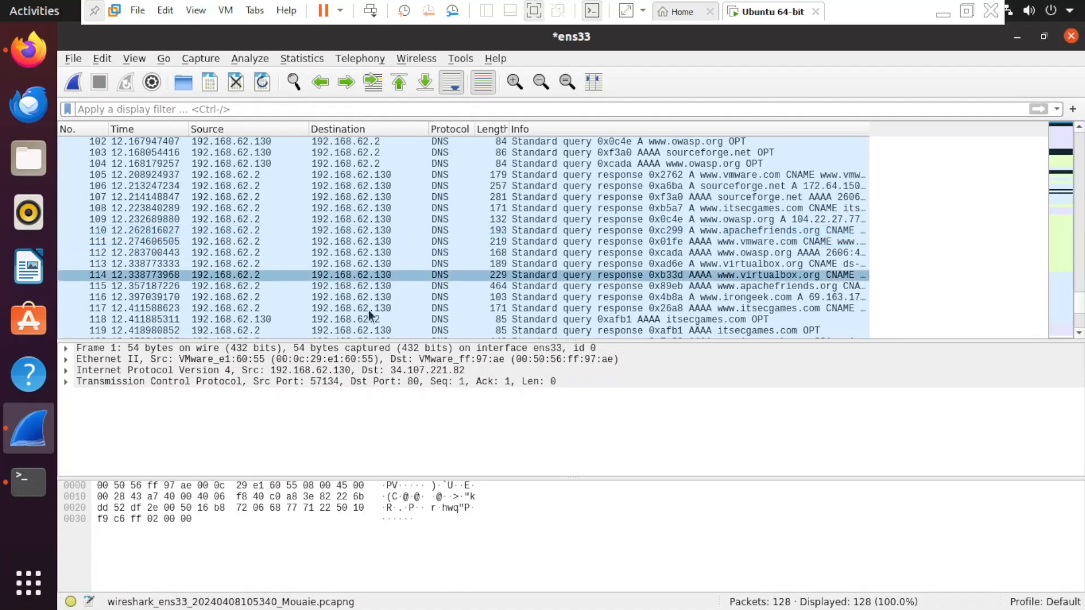
scroll(388, 256, up, 5)
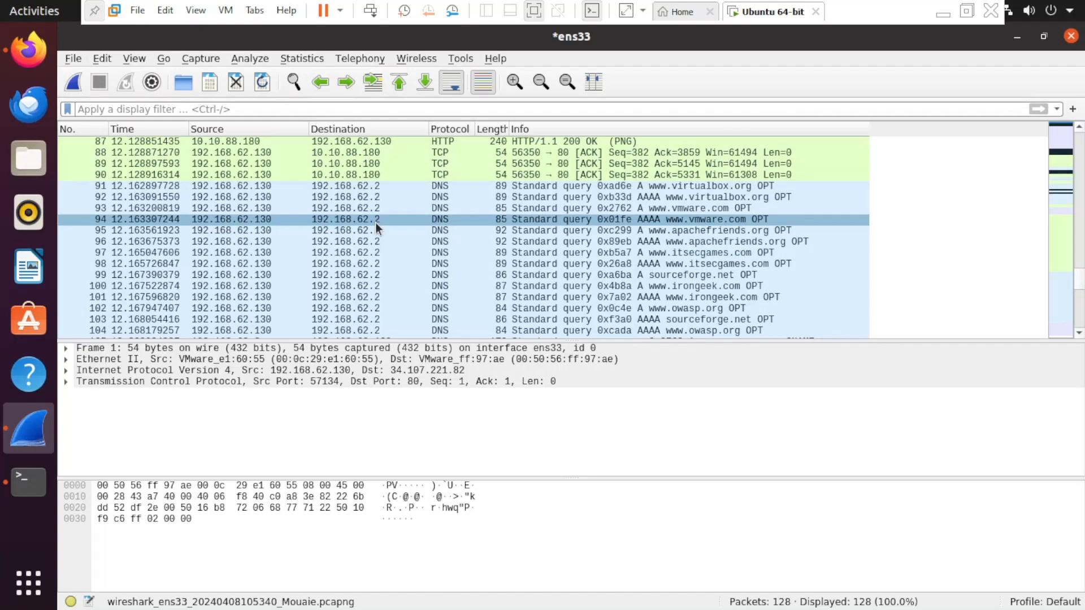
scroll(376, 223, down, 5)
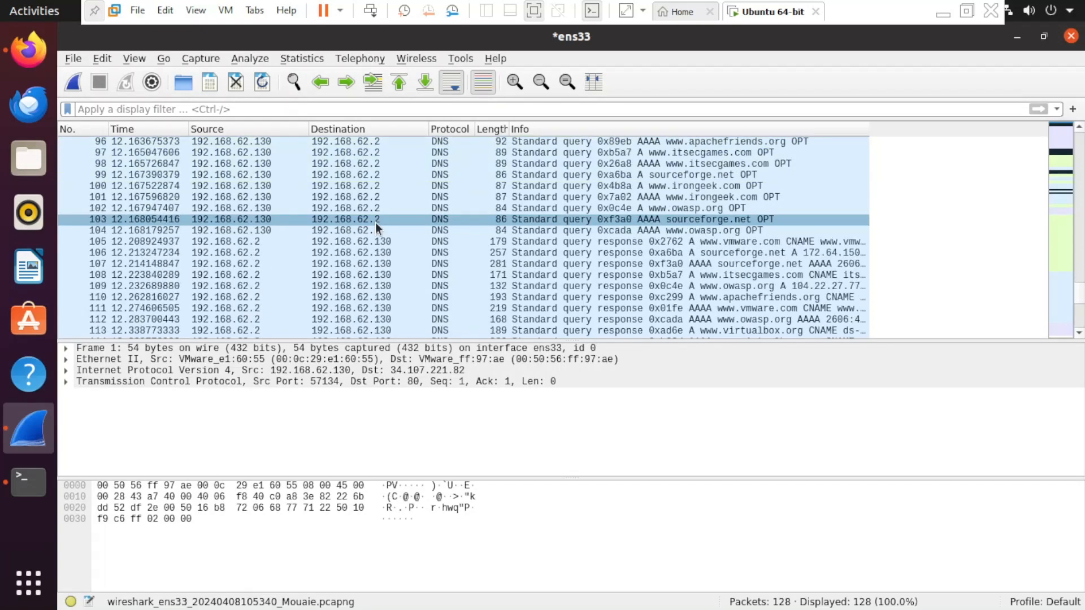
scroll(388, 232, down, 3)
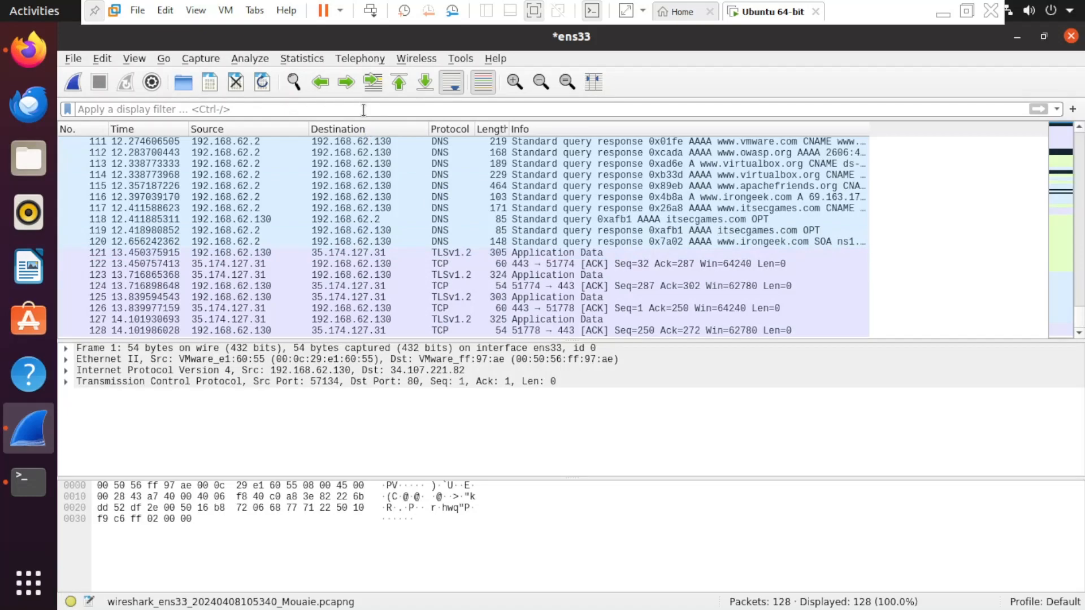
- Apply the http display filter, leaving 16 of 128 packets, then return to Firefox
text(http)
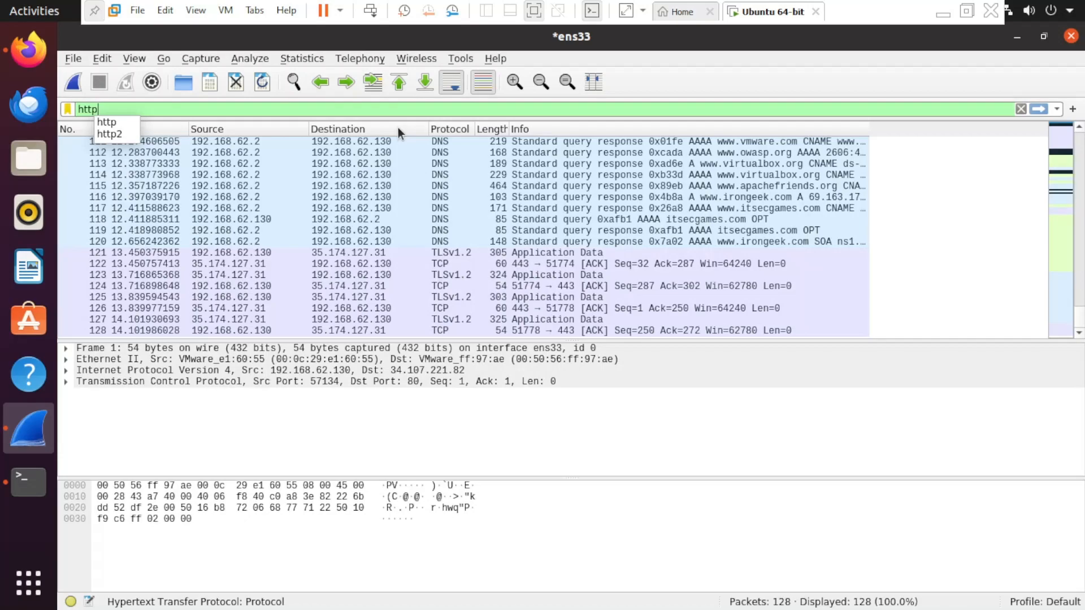
key(Return)
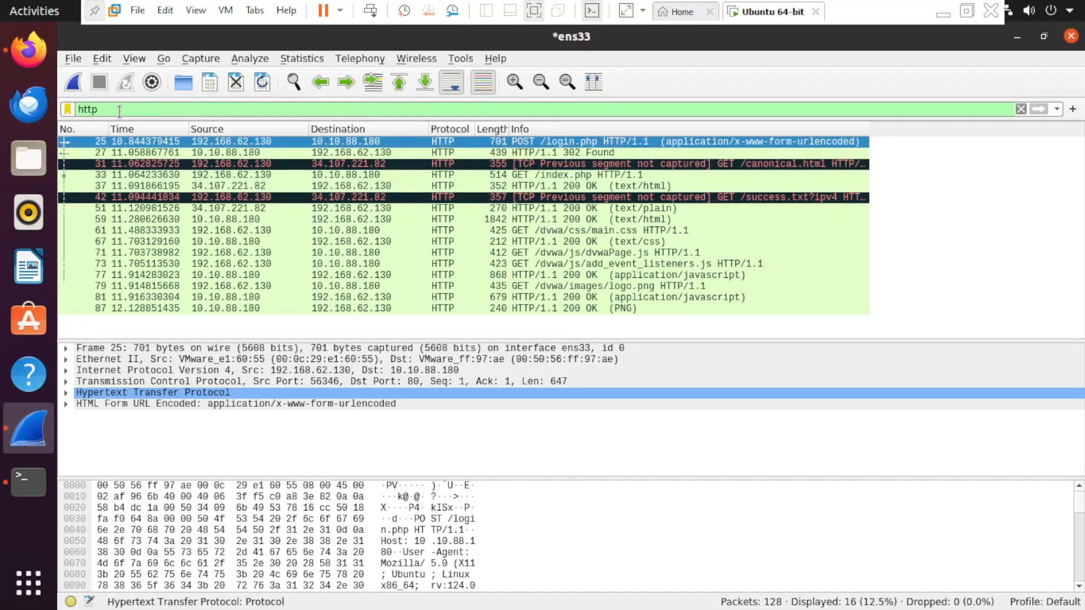
key(alt+Tab)
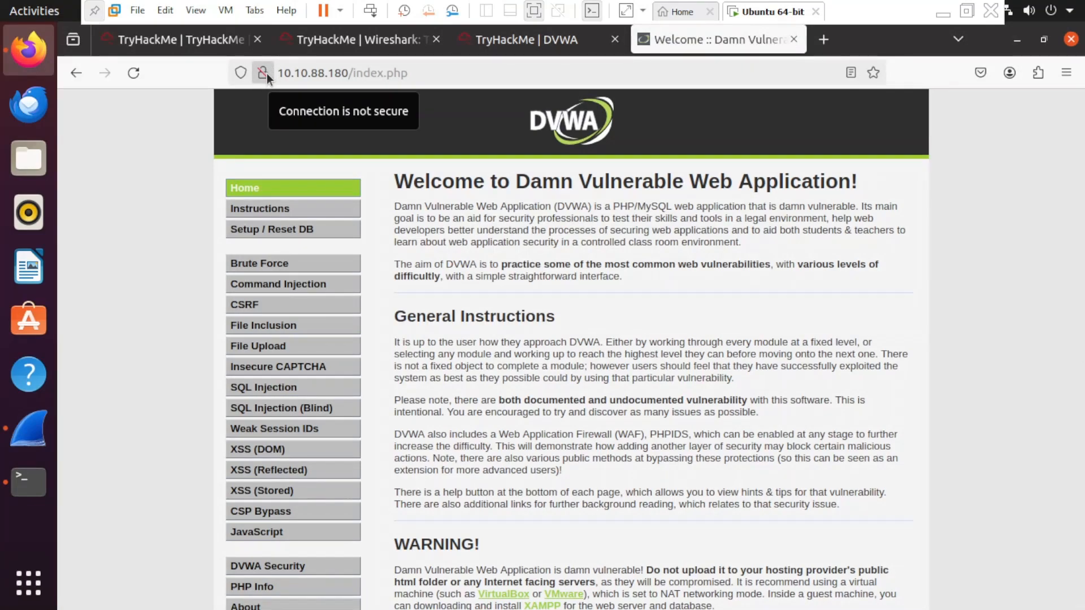
- Check the DVWA page address against the TryHackMe | DVWA tab's address, then return to Wireshark
click(461, 74)
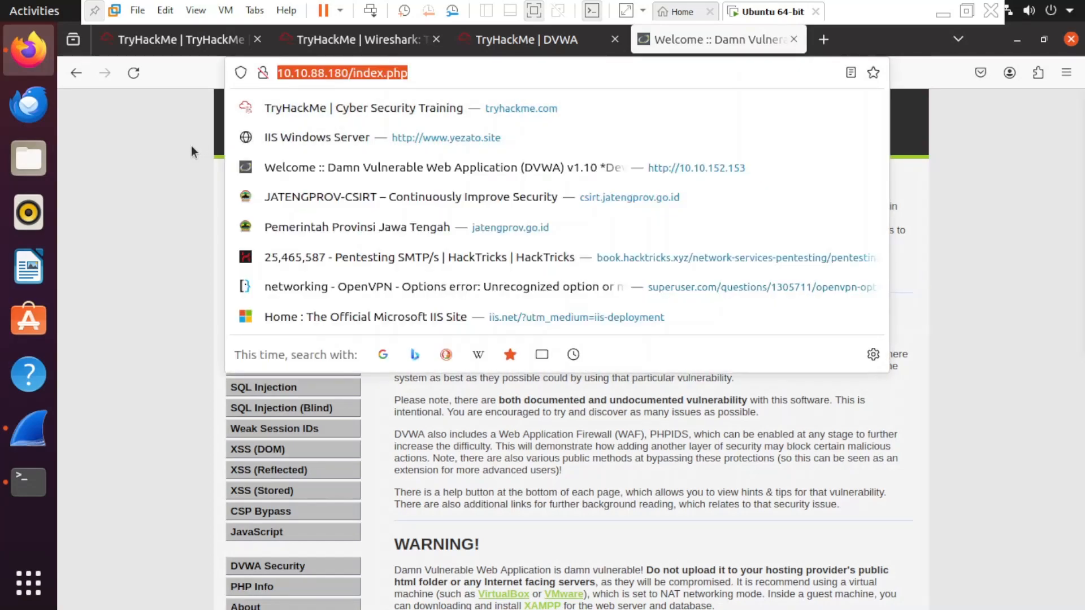
click(168, 147)
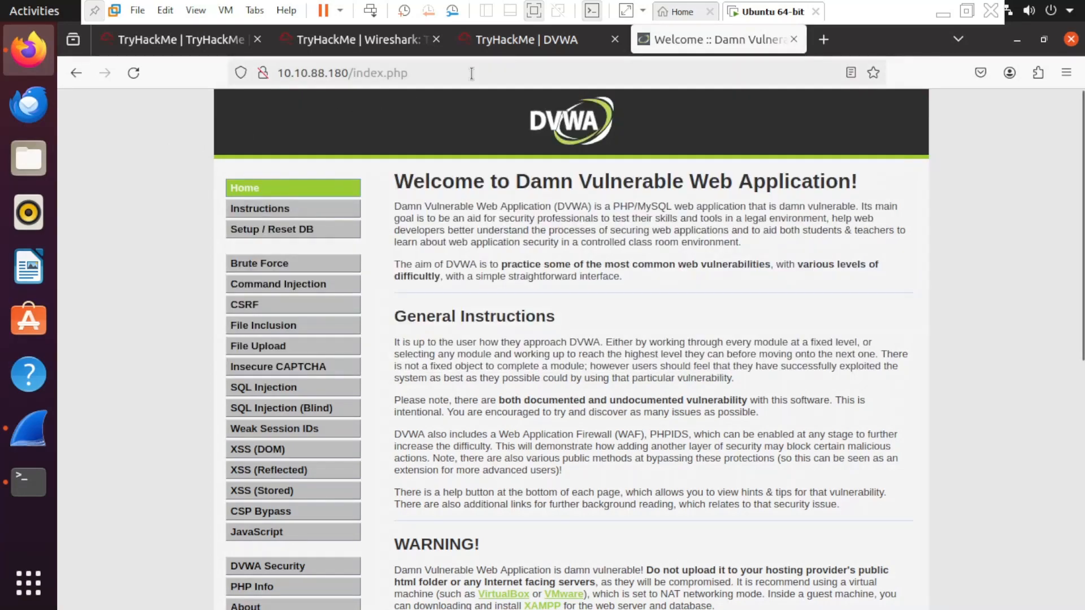
click(517, 41)
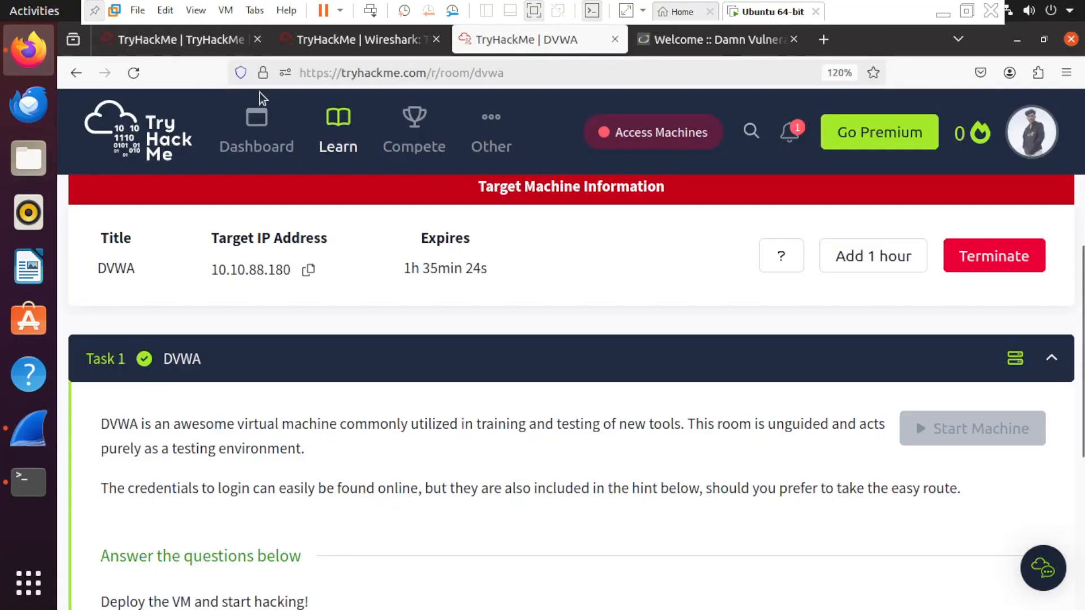
click(330, 73)
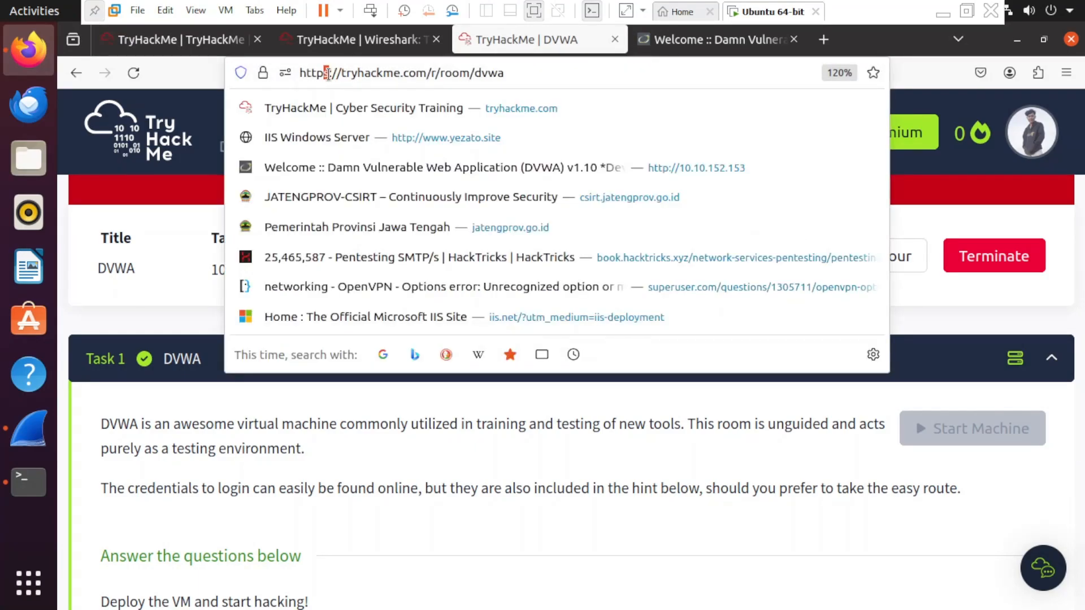
click(713, 43)
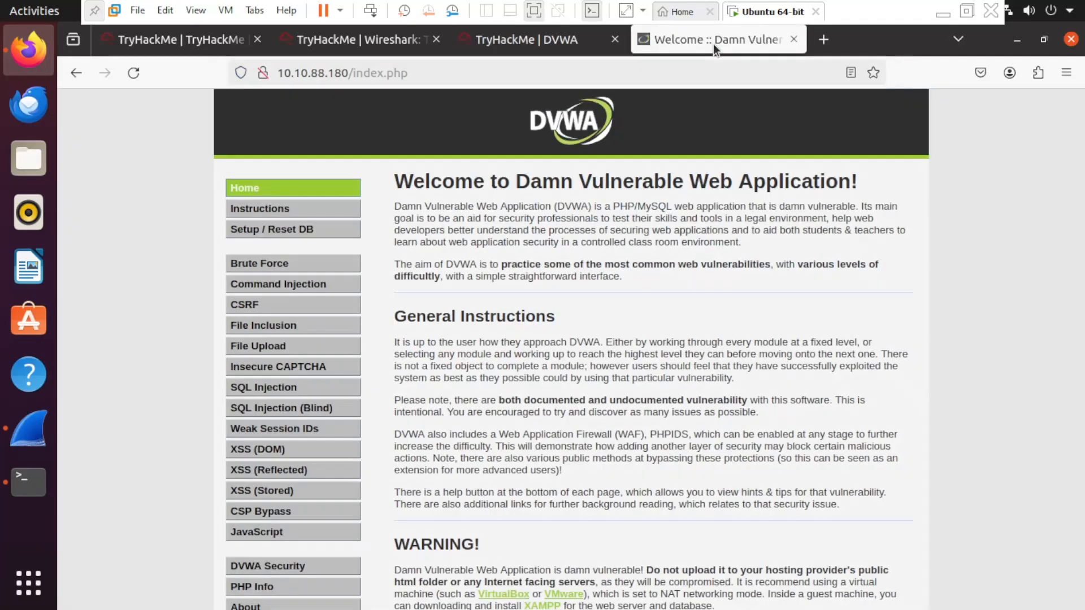
scroll(645, 269, down, 5)
scroll(645, 269, up, 5)
key(alt+Tab)
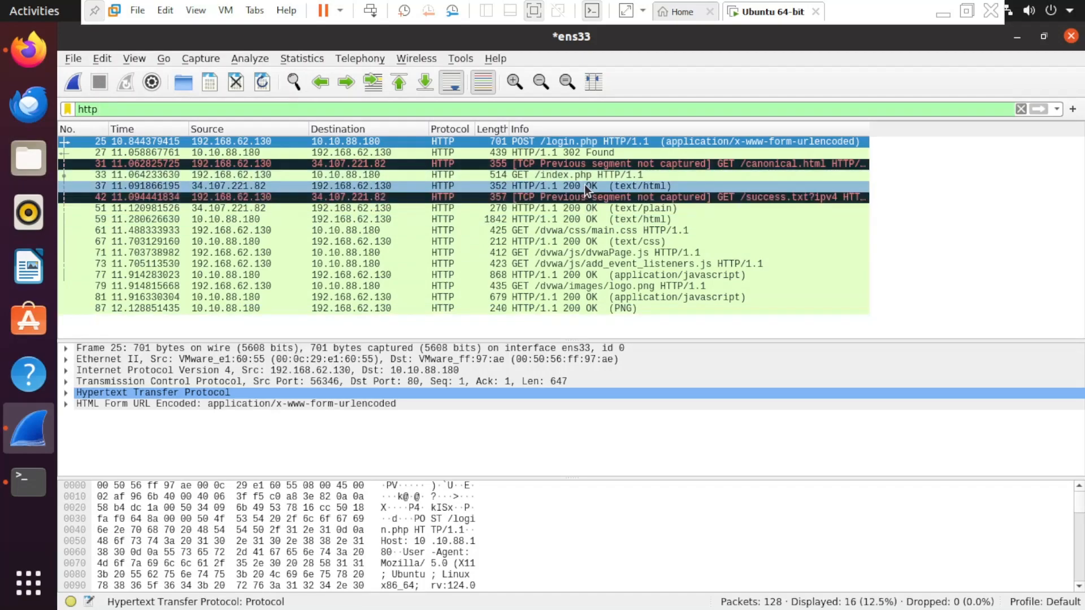
- Inspect packets 37, 33 and 31, ending on frame 33, the GET /index.php request
click(564, 188)
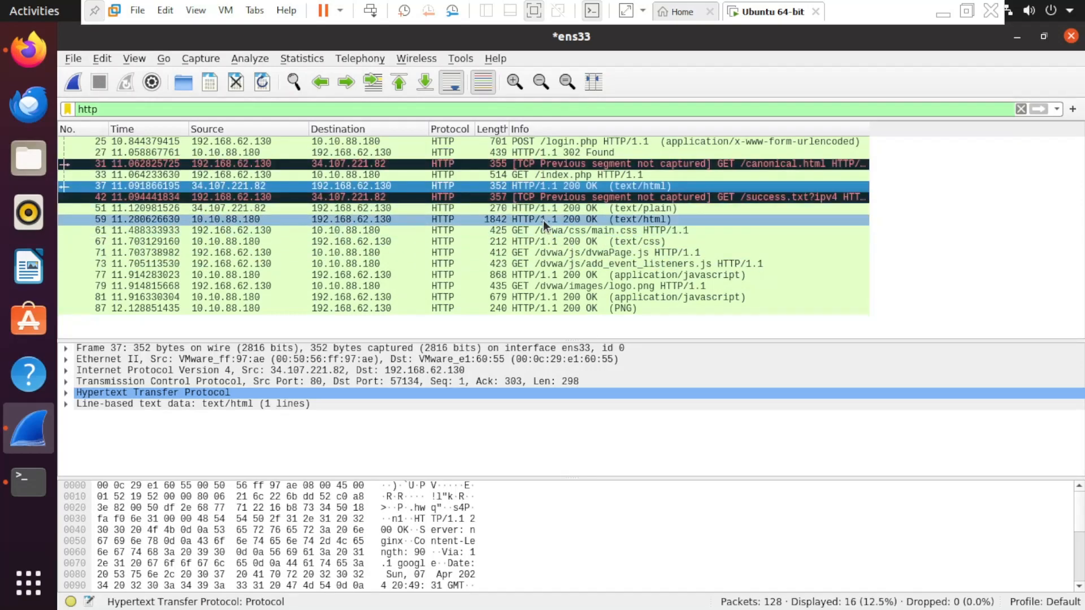
click(492, 176)
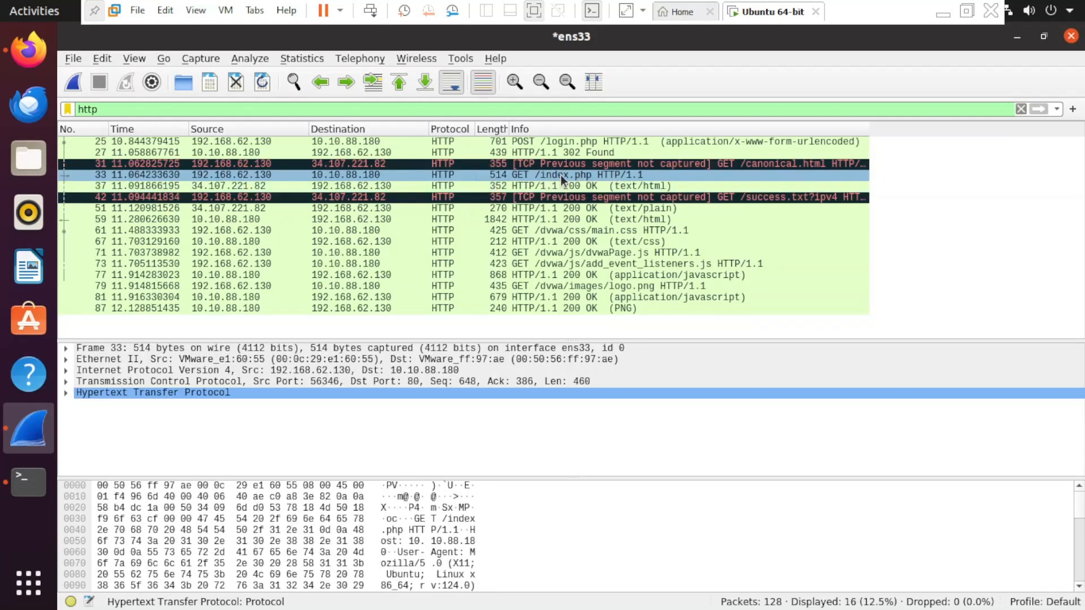
click(462, 162)
click(472, 173)
- Follow packet 33's TCP stream, showing stream 6 with the POST /login.php credentials
right_click(461, 179)
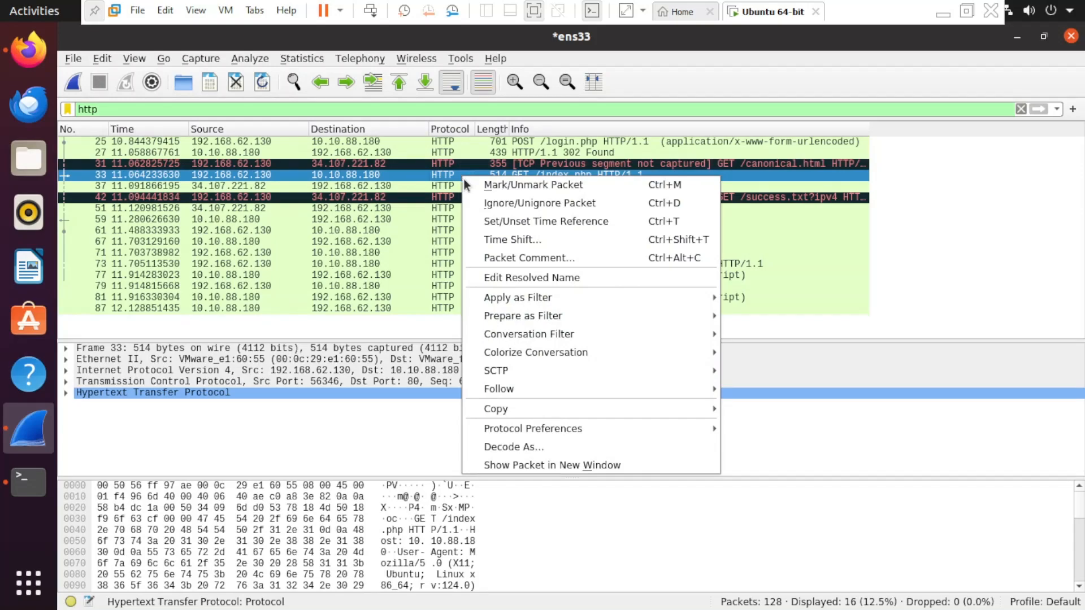
mouse_move(563, 387)
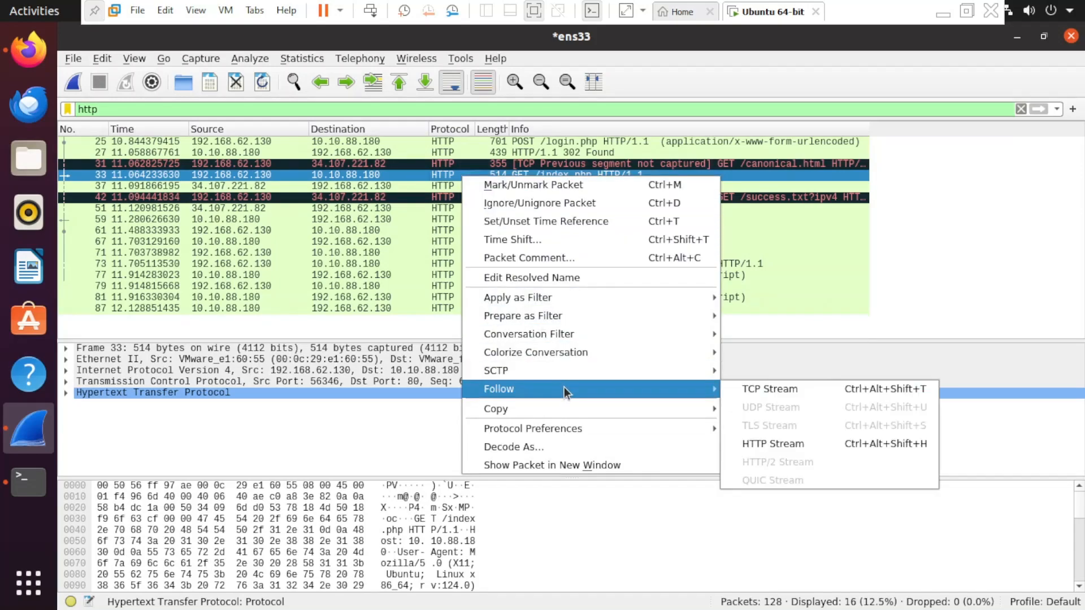
click(795, 389)
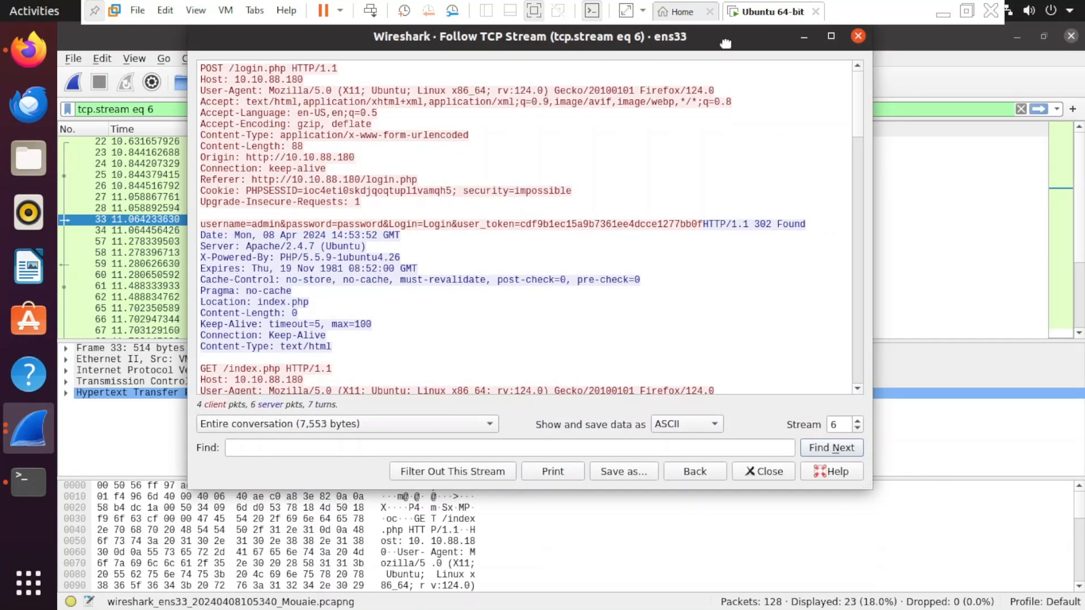
- Highlight the username and password parts of the stream's form-data line
drag(725, 42, 727, 64)
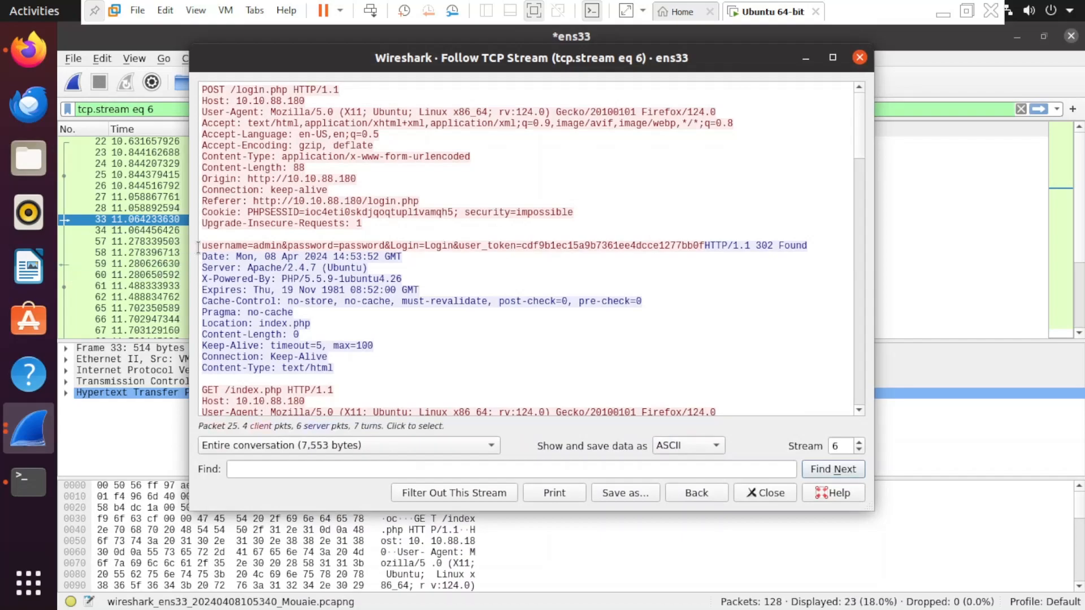
drag(207, 245, 278, 244)
click(221, 244)
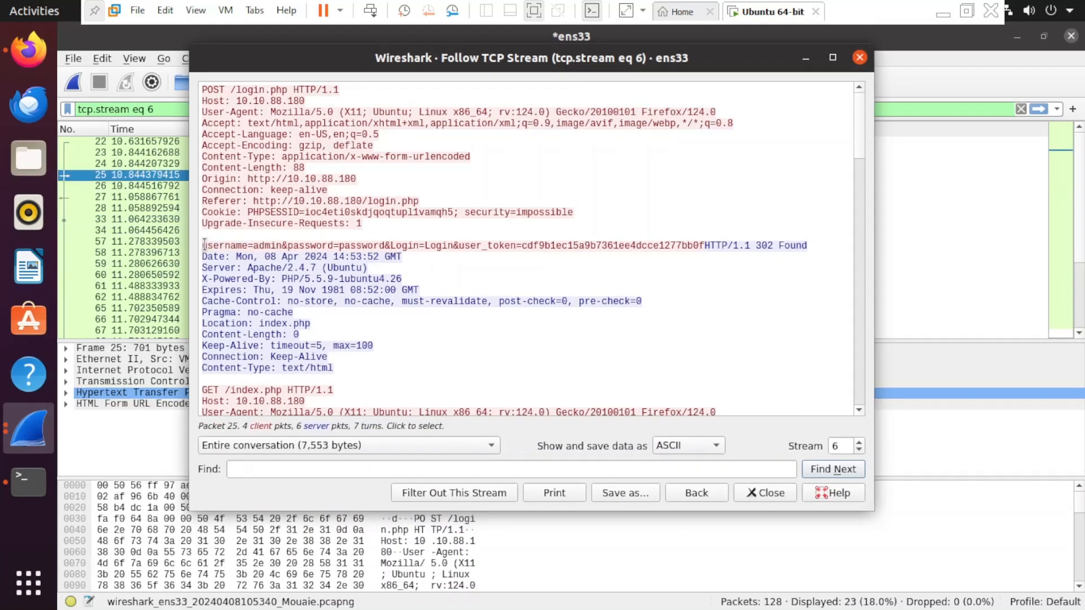
mouse_move(204, 245)
mouse_down()
mouse_move(390, 243)
mouse_move(192, 235)
mouse_up()
drag(294, 245, 390, 245)
click(352, 246)
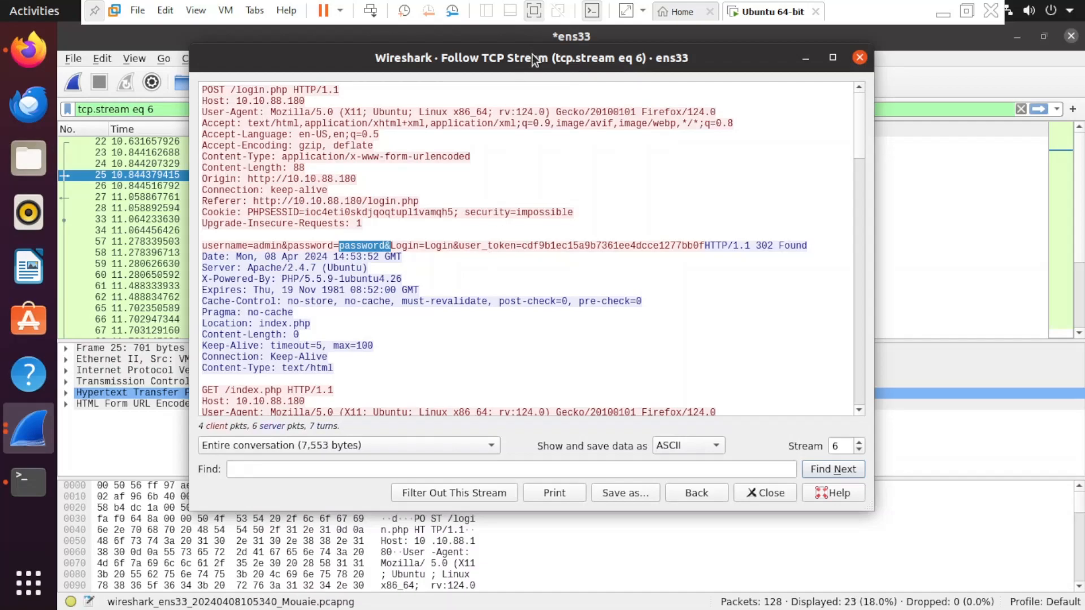
drag(532, 59, 578, 66)
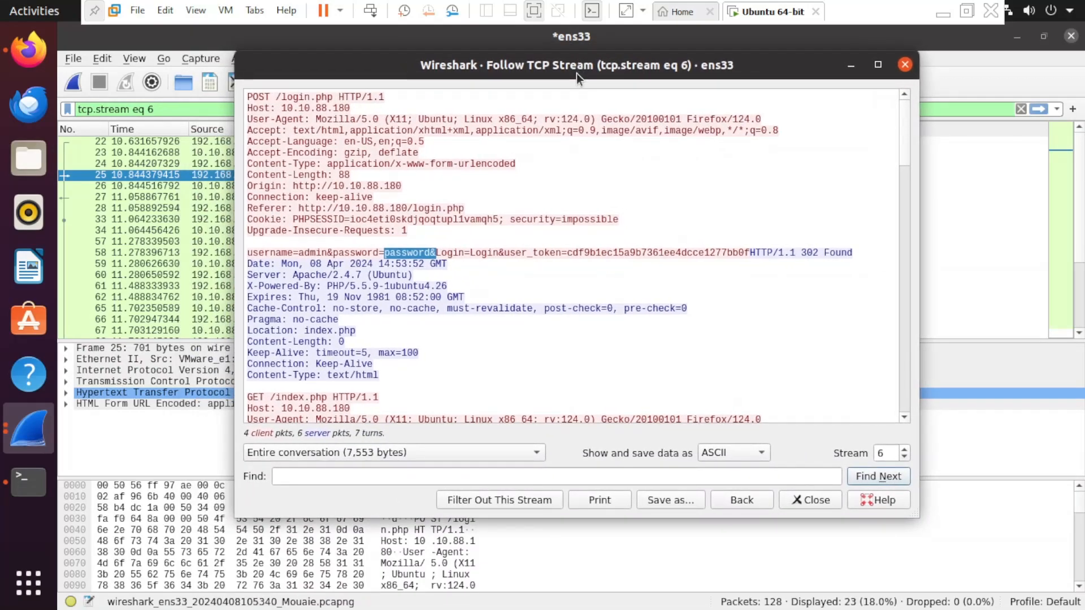
- Search the stream for 'username', then for 'password'
click(385, 477)
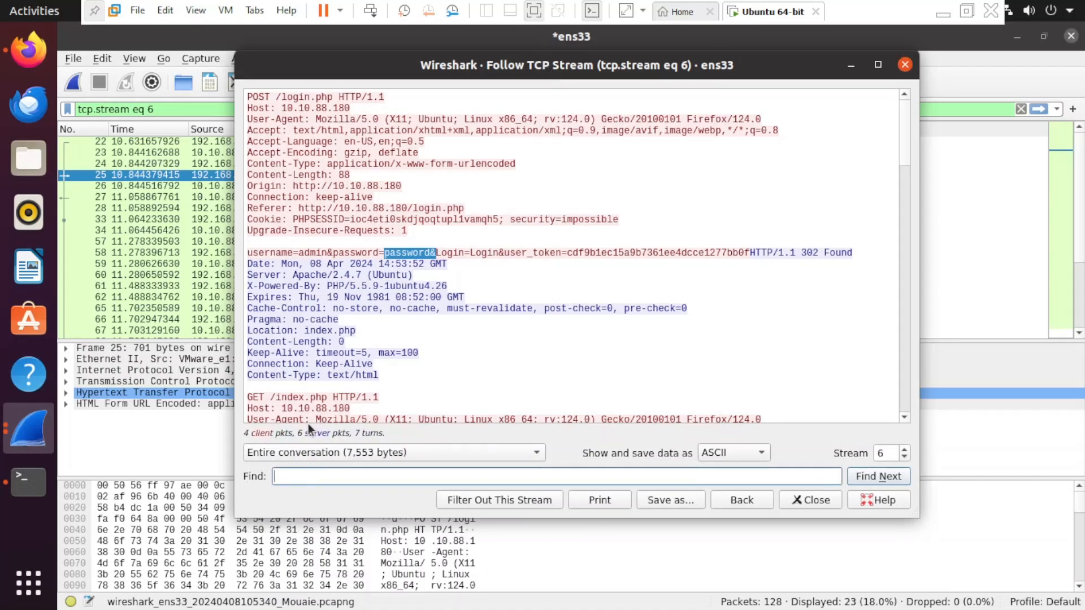
text(username)
key(Return)
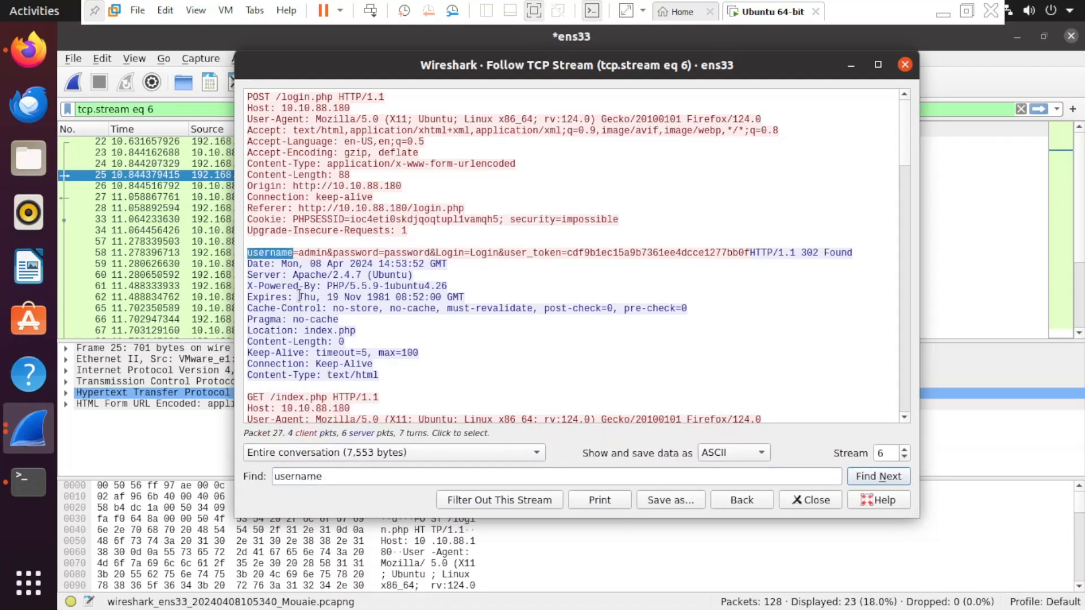
drag(332, 477, 233, 474)
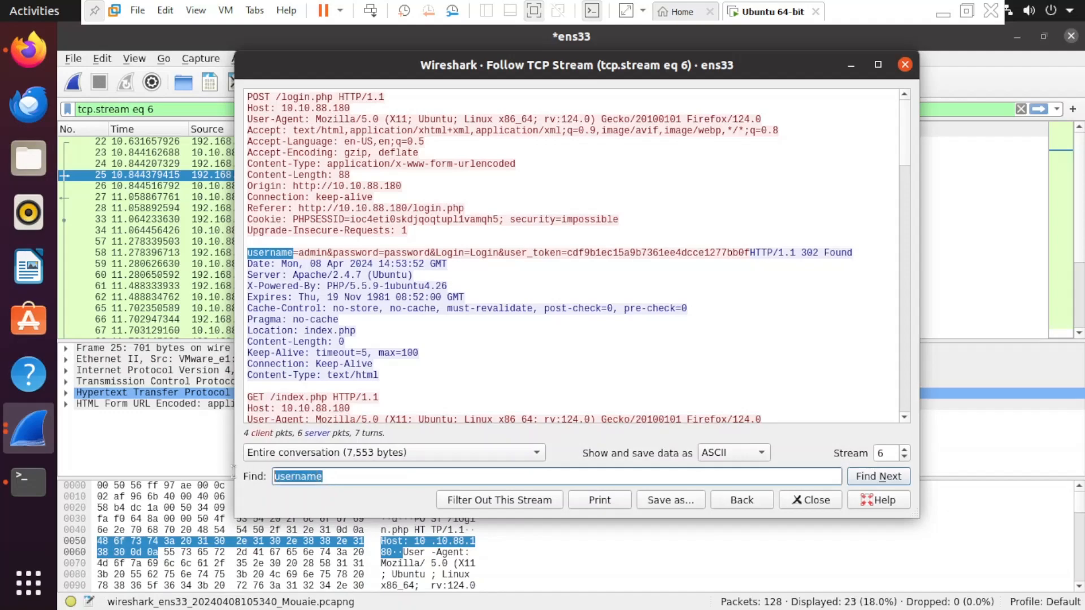
key(BackSpace)
text(password)
key(Return)
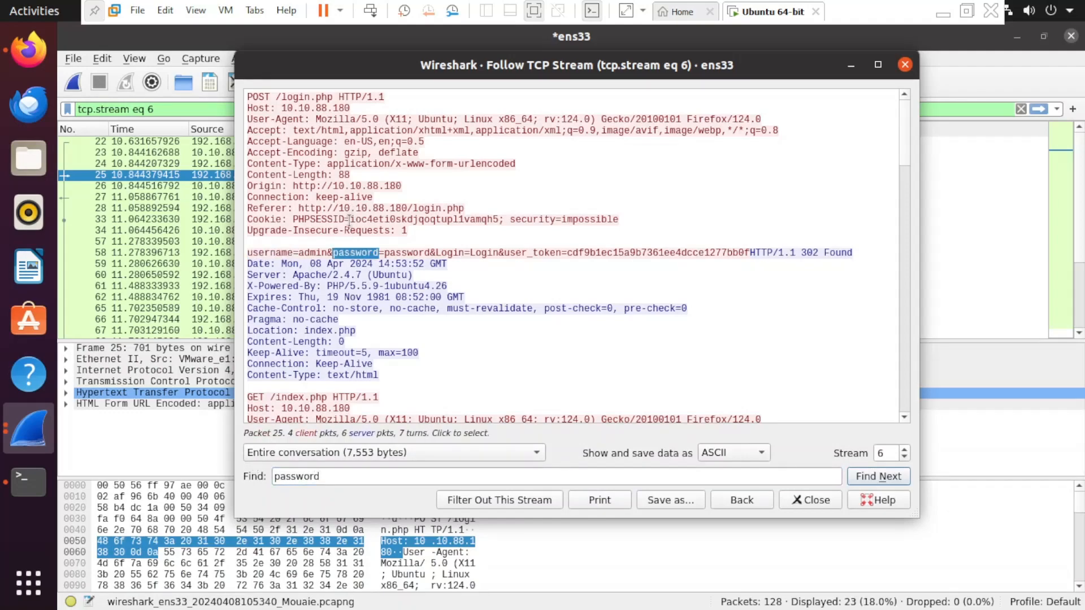
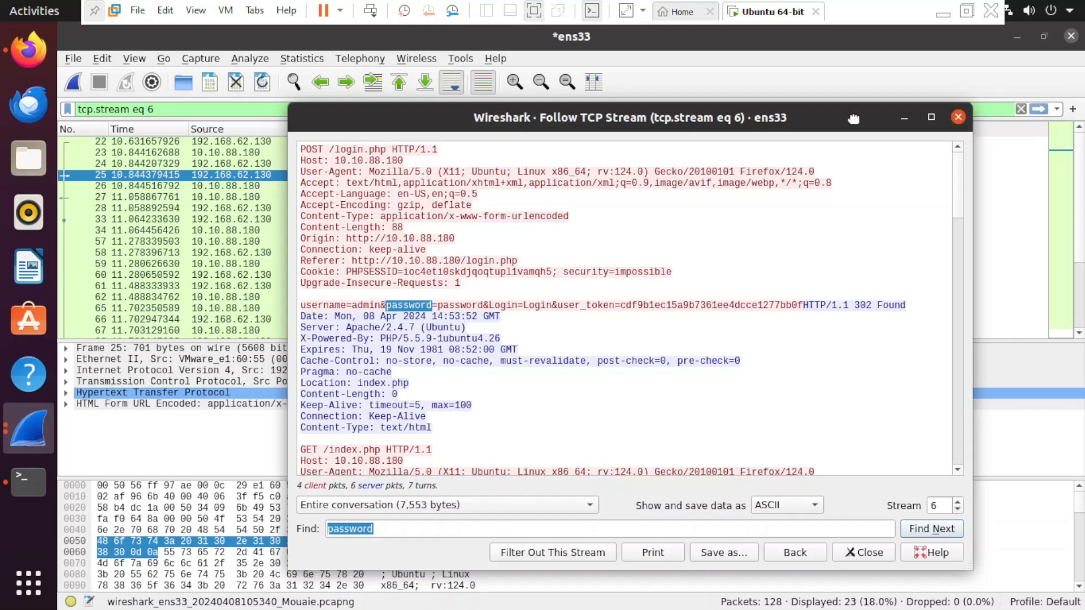
- Reposition the stream 6 window and clear the highlighted 'password' search match in the text
drag(853, 119, 787, 99)
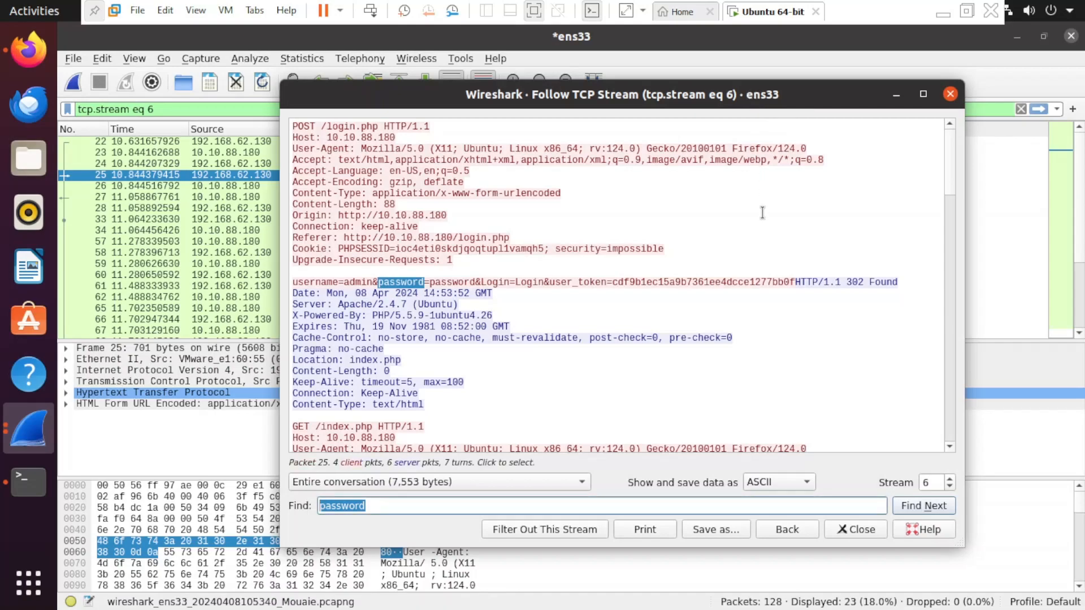
click(768, 283)
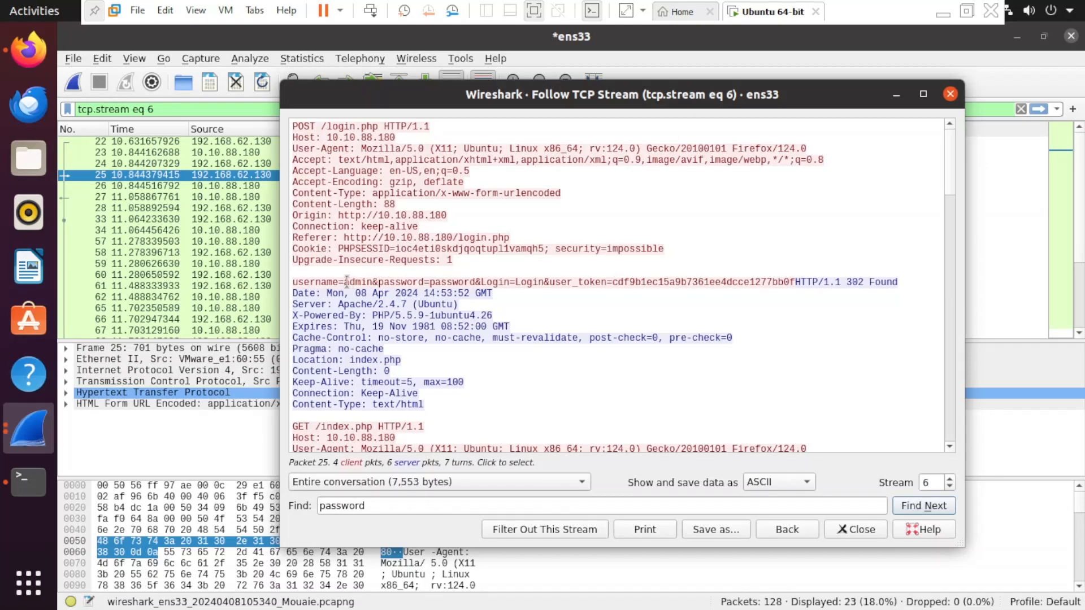
drag(345, 282, 429, 280)
drag(472, 285, 510, 282)
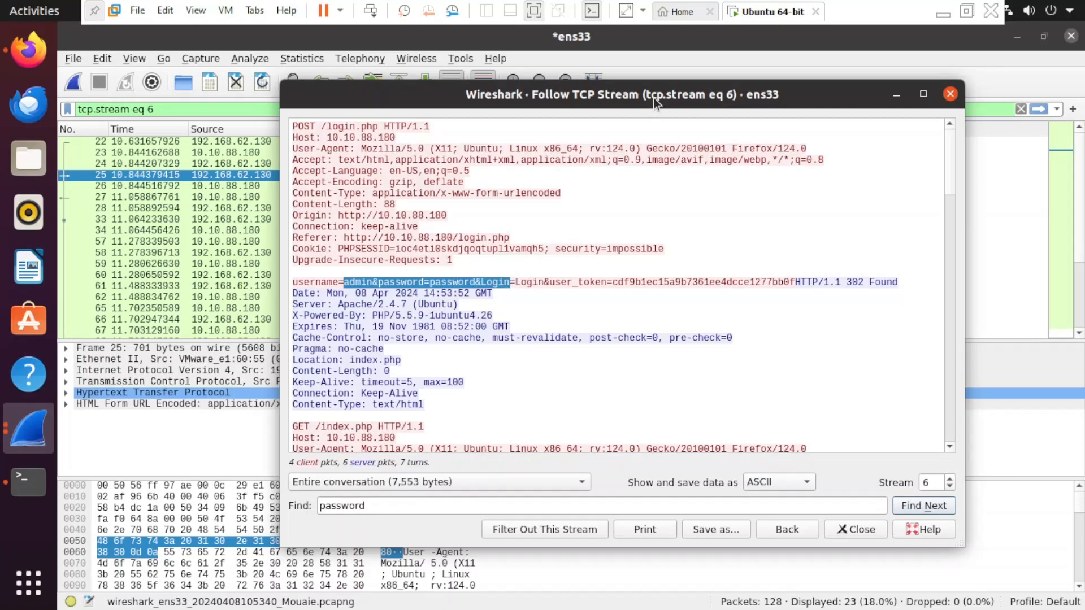
drag(653, 97, 630, 94)
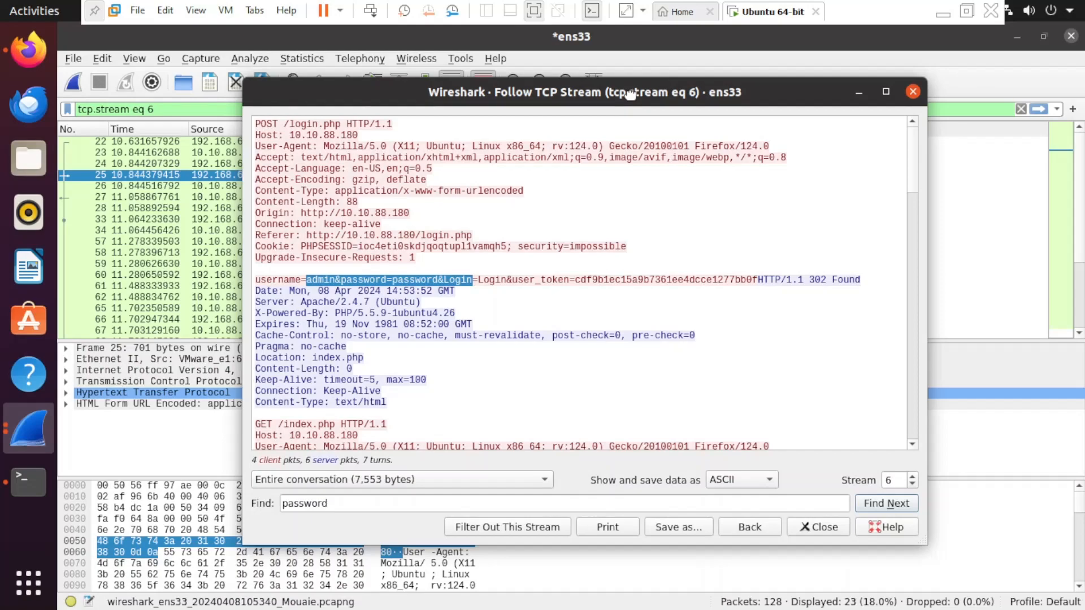
drag(630, 94, 618, 90)
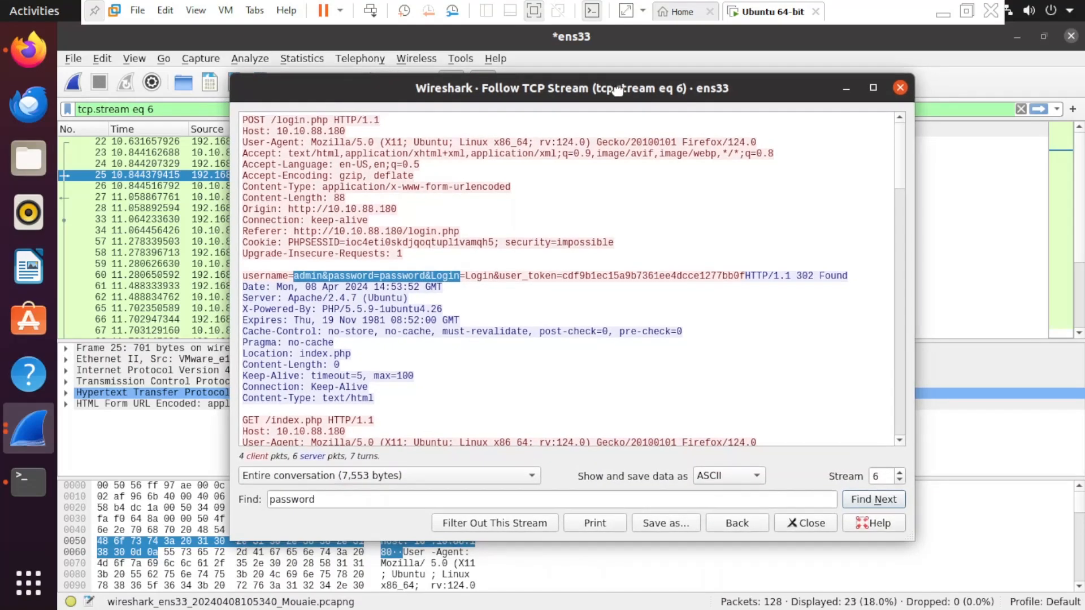
click(662, 239)
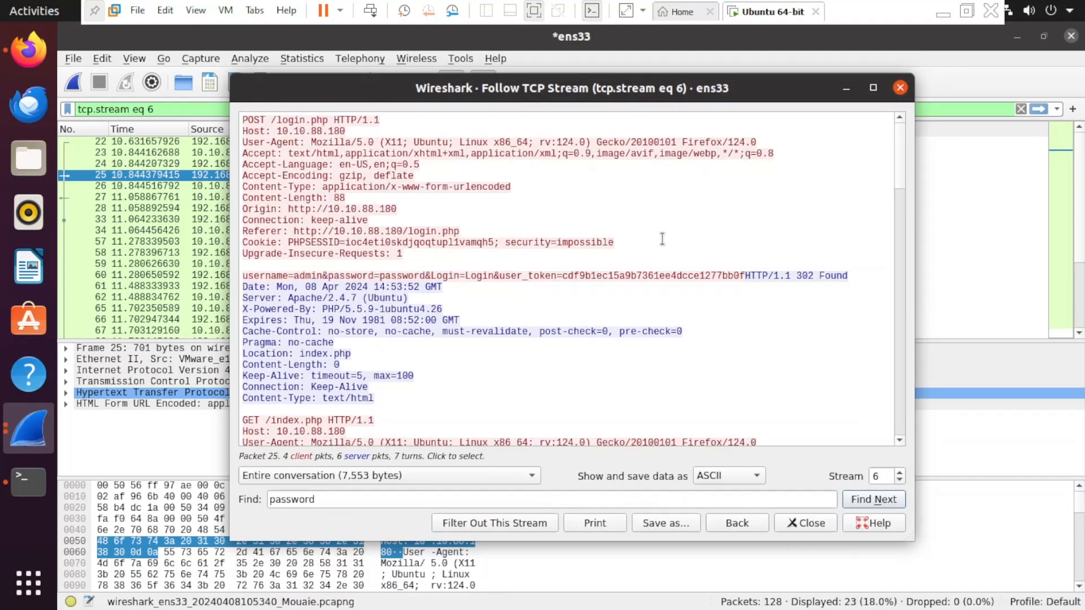